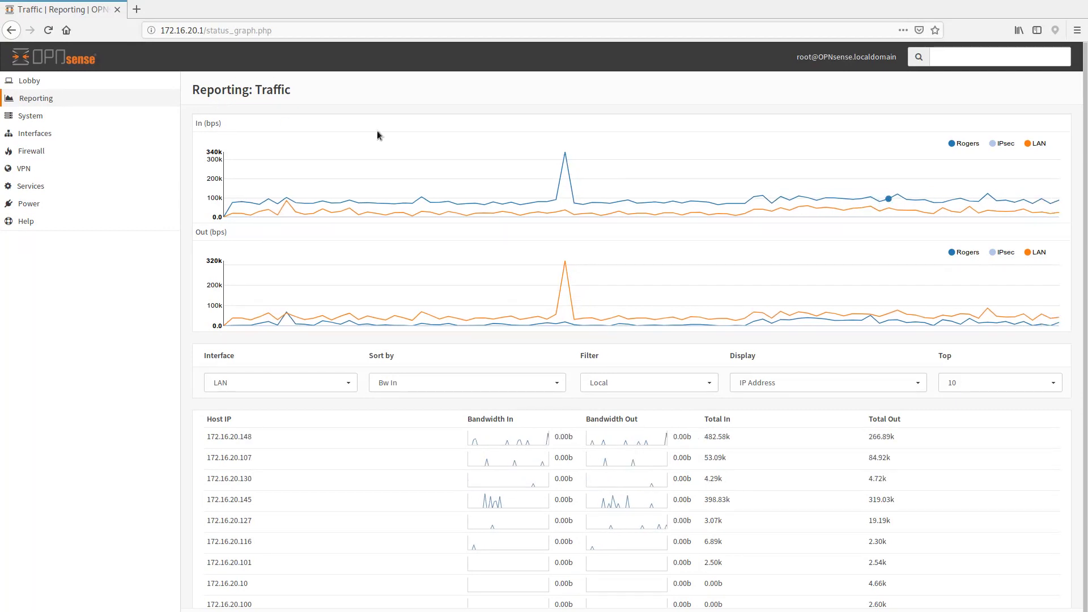
# Step: Expand the Lobby section in the sidebar
pyautogui.click(47, 82)
# Step: Browse the Lobby dashboard widgets, then view the License page and expand Reporting
pyautogui.click(50, 102)
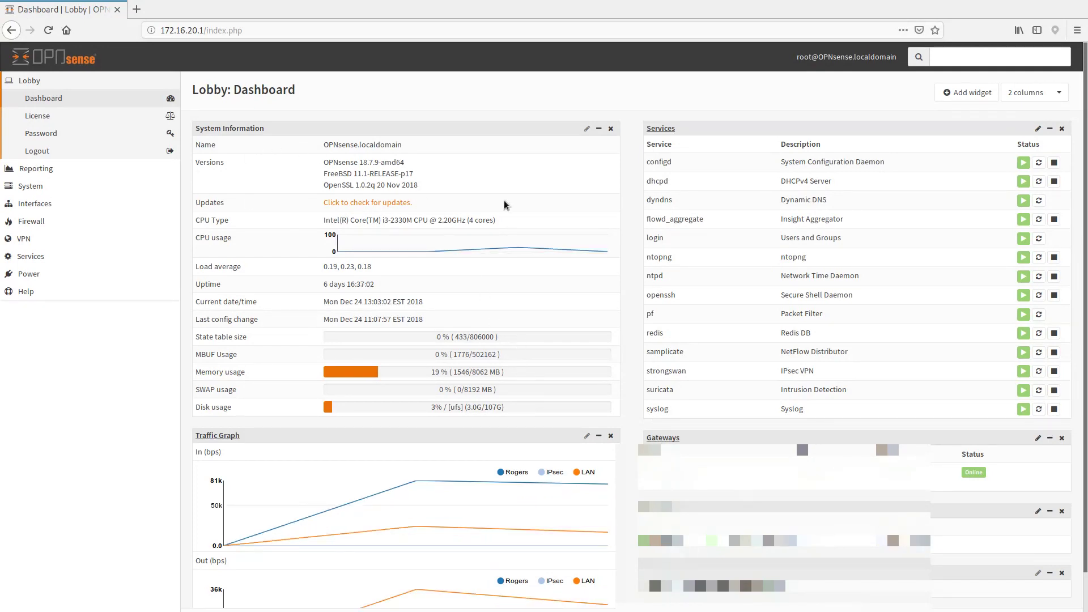
pyautogui.scroll(-2, 543, 311)
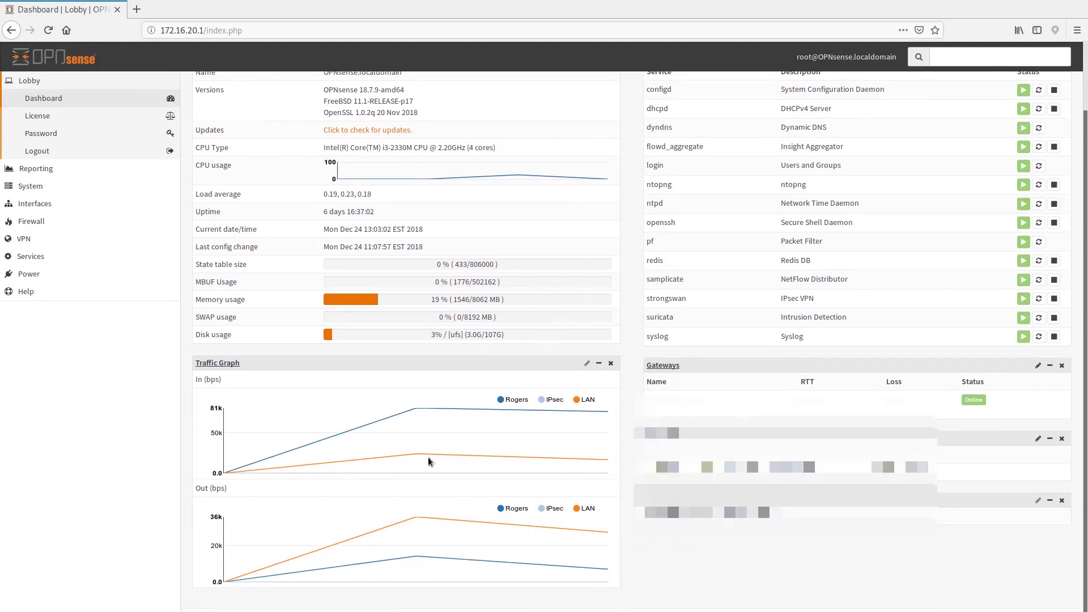
pyautogui.scroll(2, 520, 415)
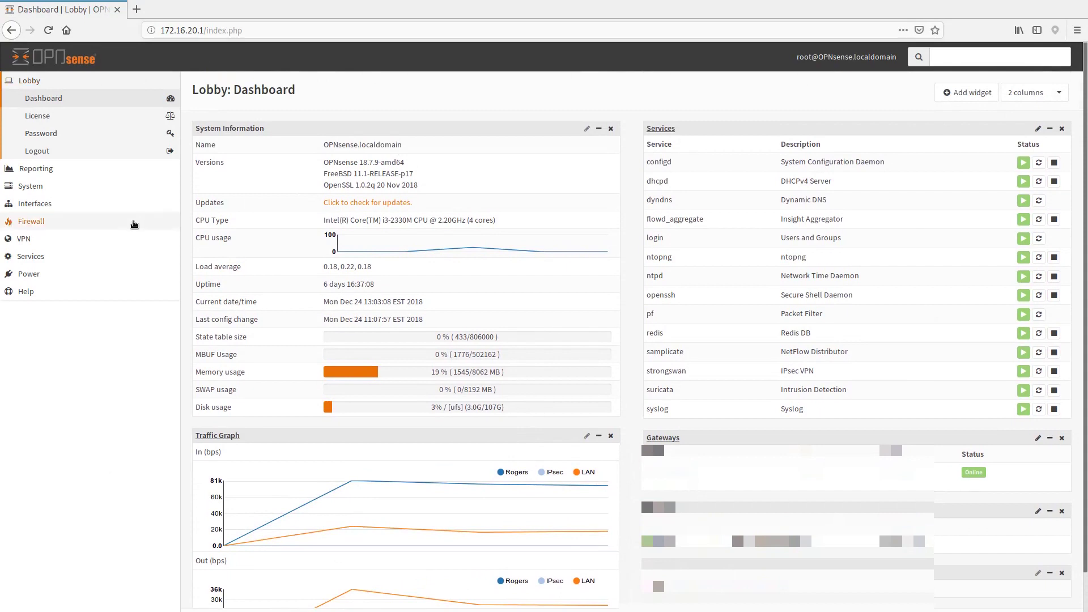
pyautogui.click(57, 117)
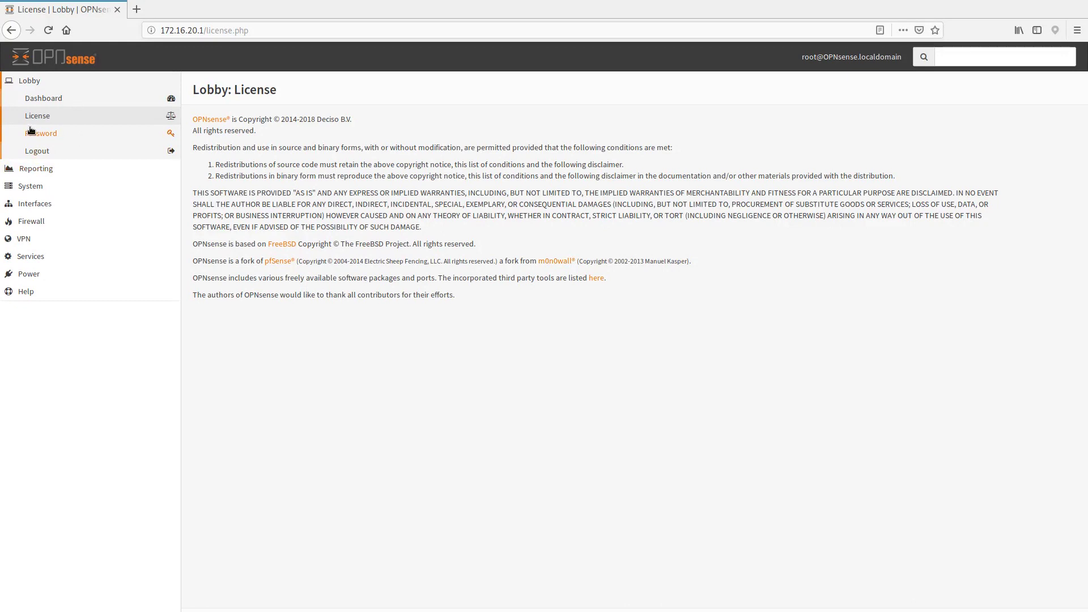
pyautogui.click(41, 168)
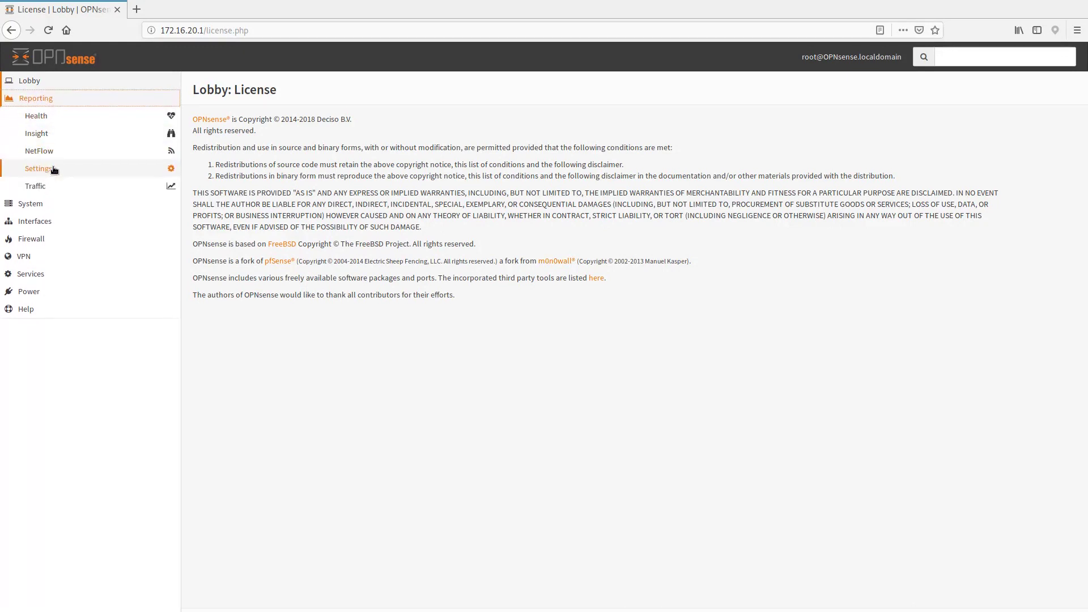
# Step: View Health graphs at 60 hours on System and Traffic tabs in Medium/High resolution, then Insight
pyautogui.click(42, 116)
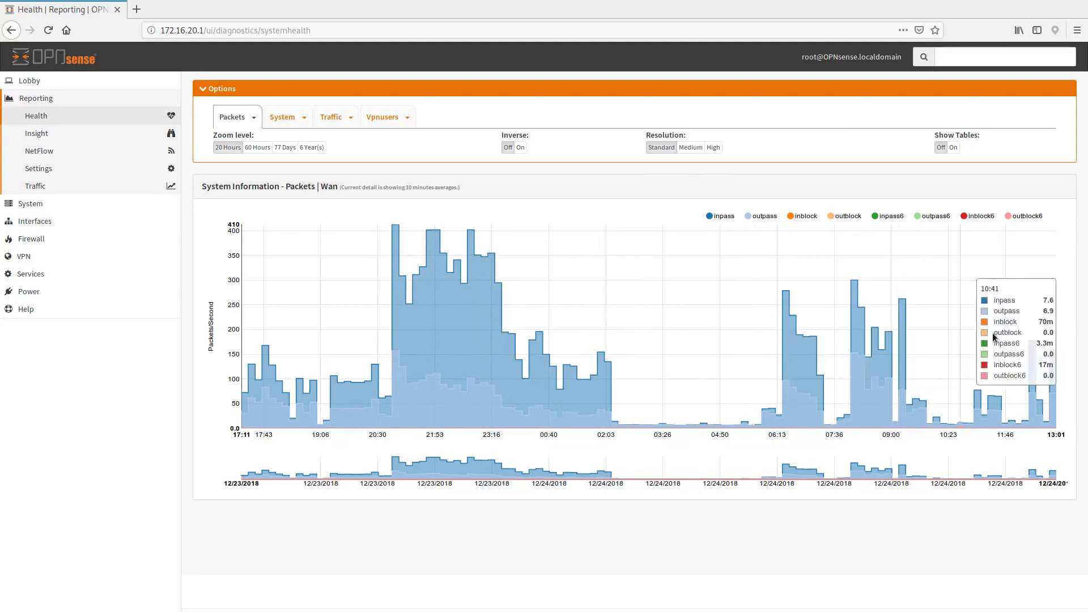
pyautogui.click(256, 147)
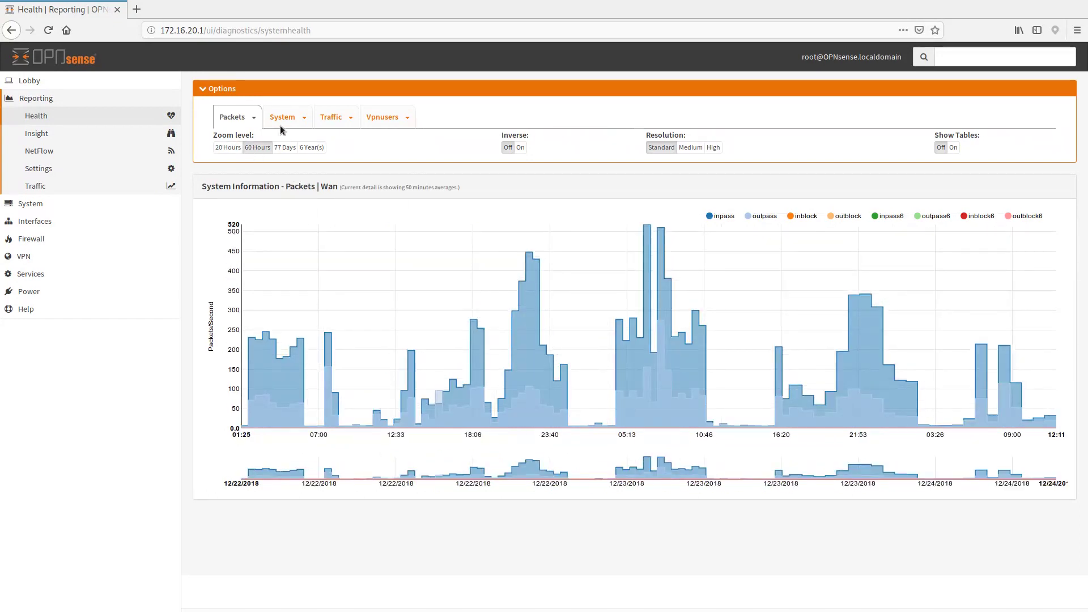
pyautogui.click(288, 118)
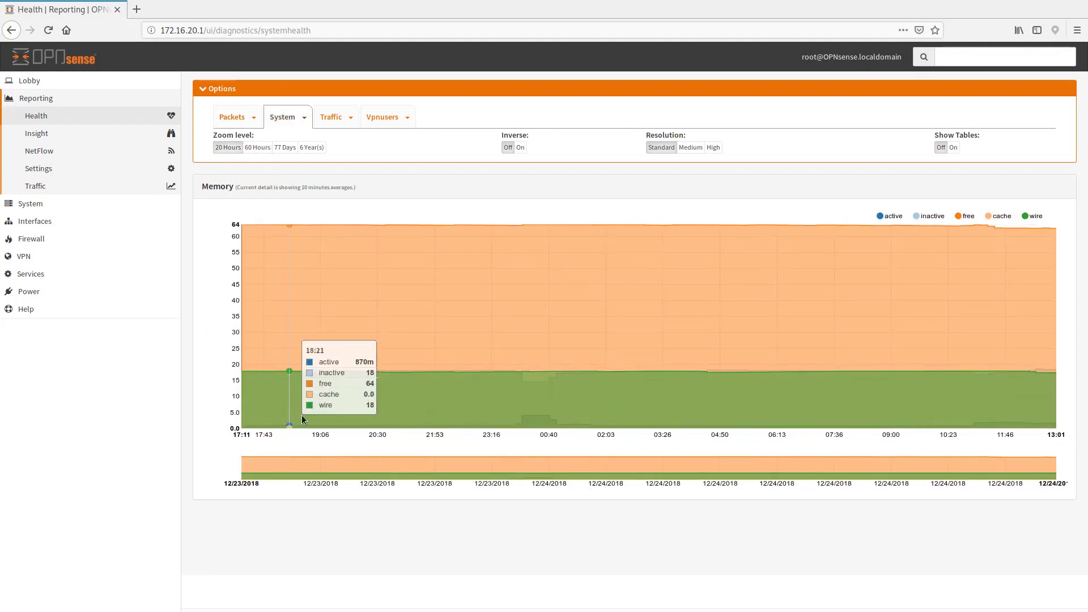
pyautogui.click(331, 117)
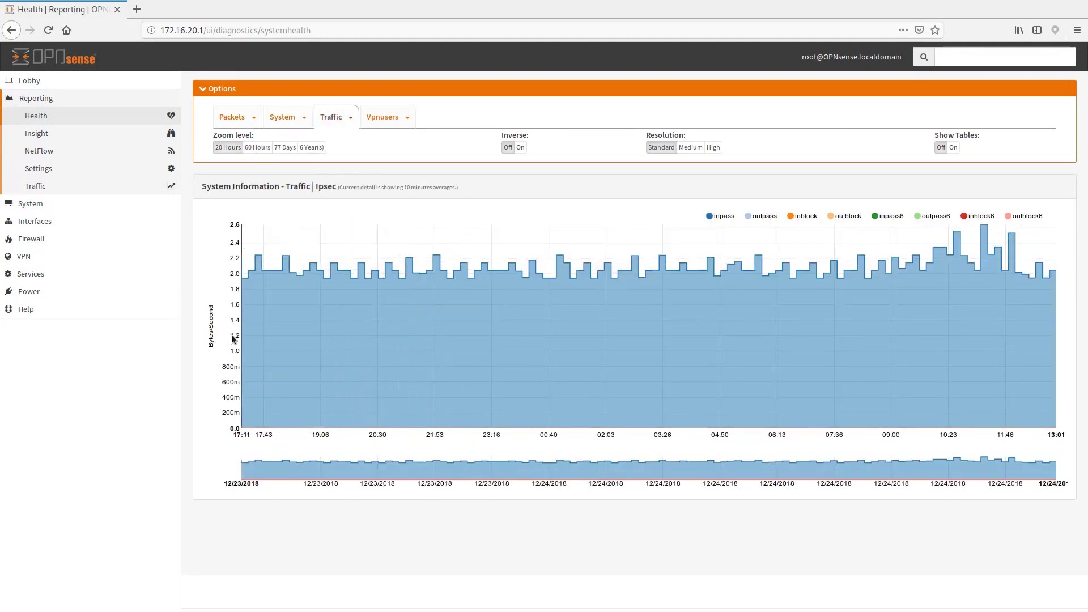
pyautogui.click(699, 153)
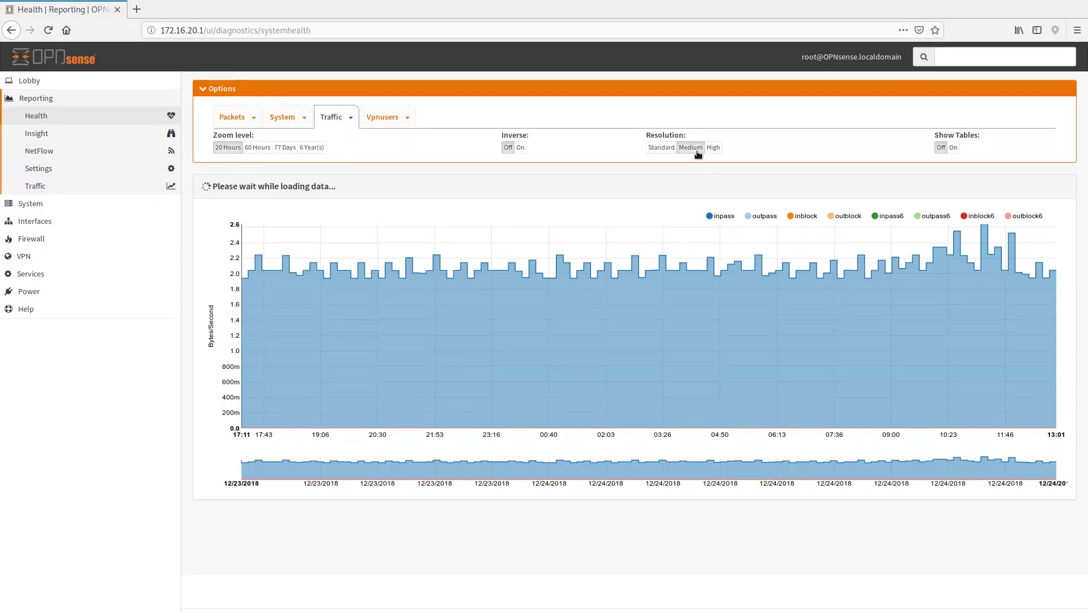
pyautogui.click(715, 151)
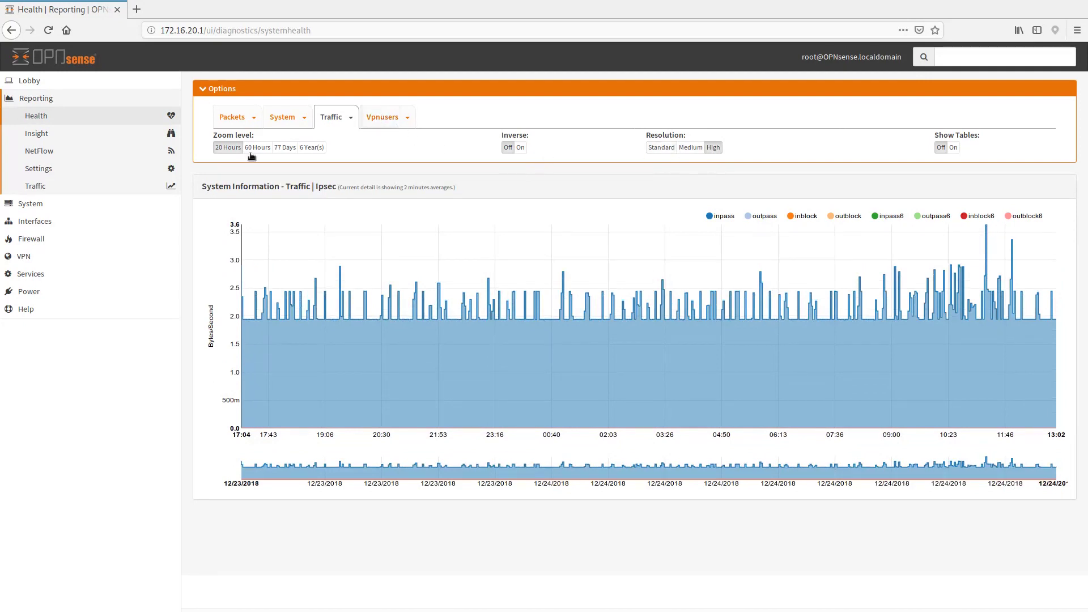
pyautogui.click(77, 137)
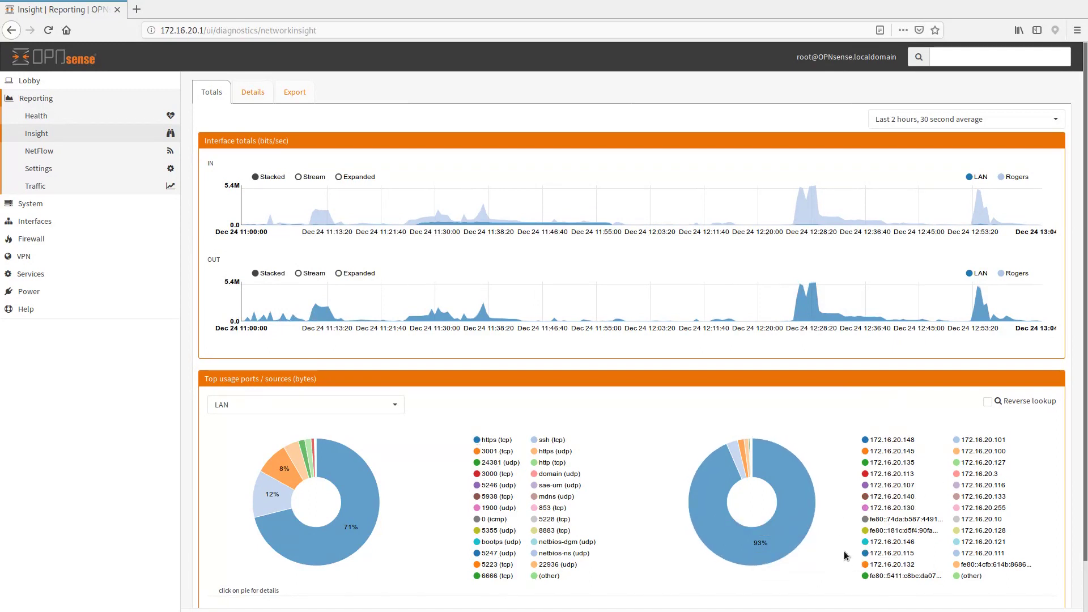
pyautogui.click(390, 409)
# Step: Compare Insight top usage for Rogers, IPsec and LAN, then go to the Details tab
pyautogui.click(385, 441)
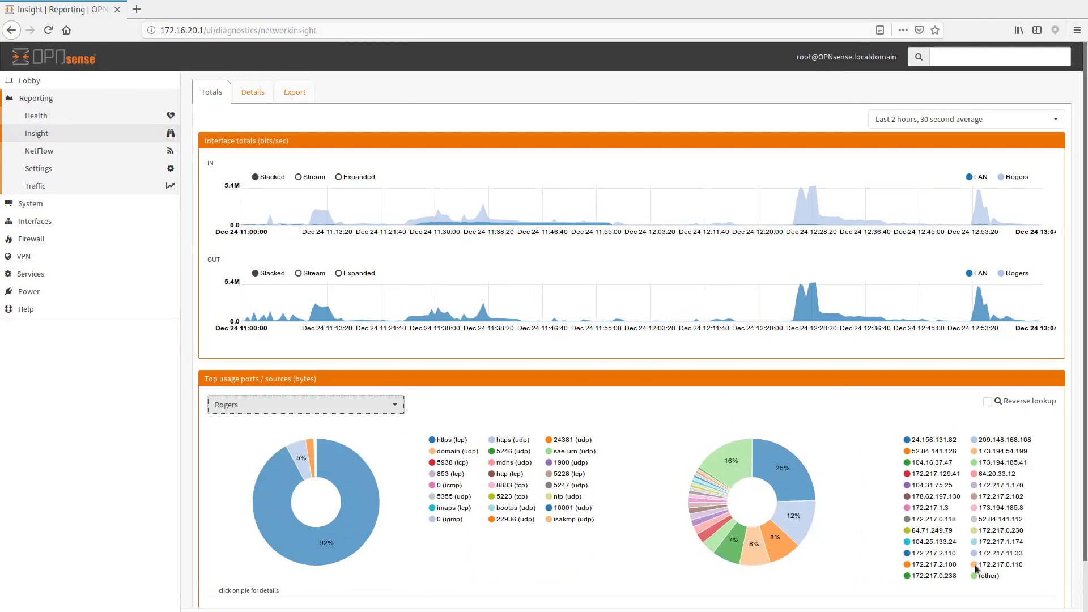
pyautogui.click(399, 405)
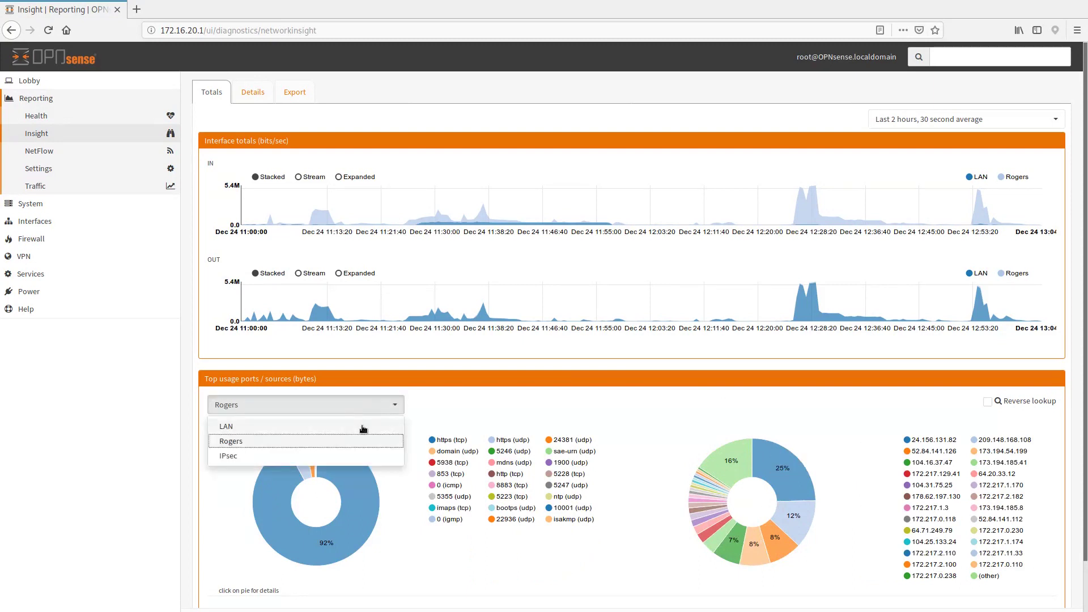
pyautogui.click(348, 457)
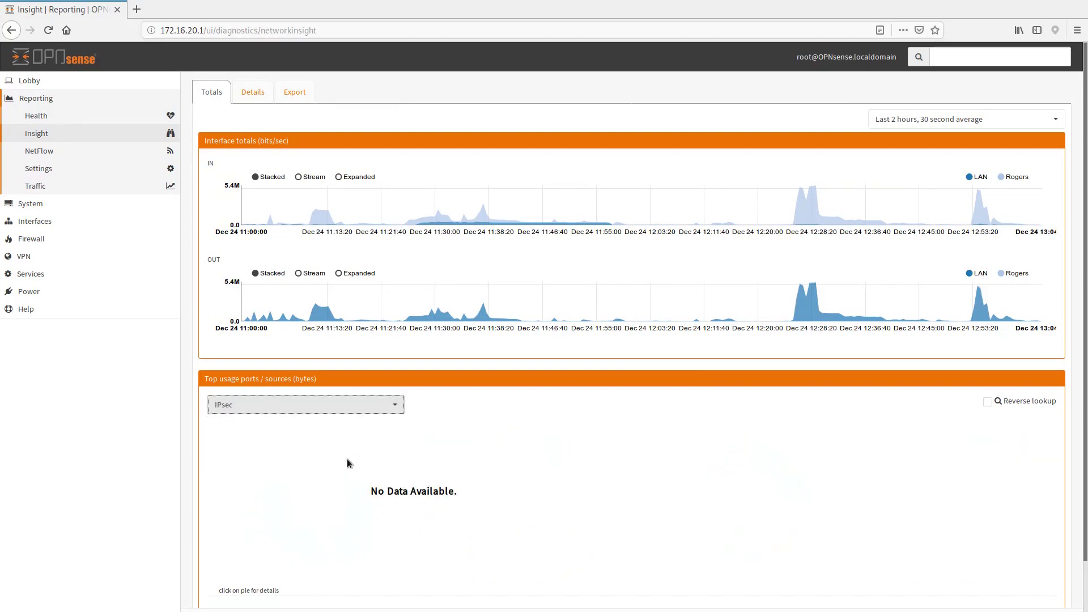
pyautogui.click(351, 406)
pyautogui.click(350, 429)
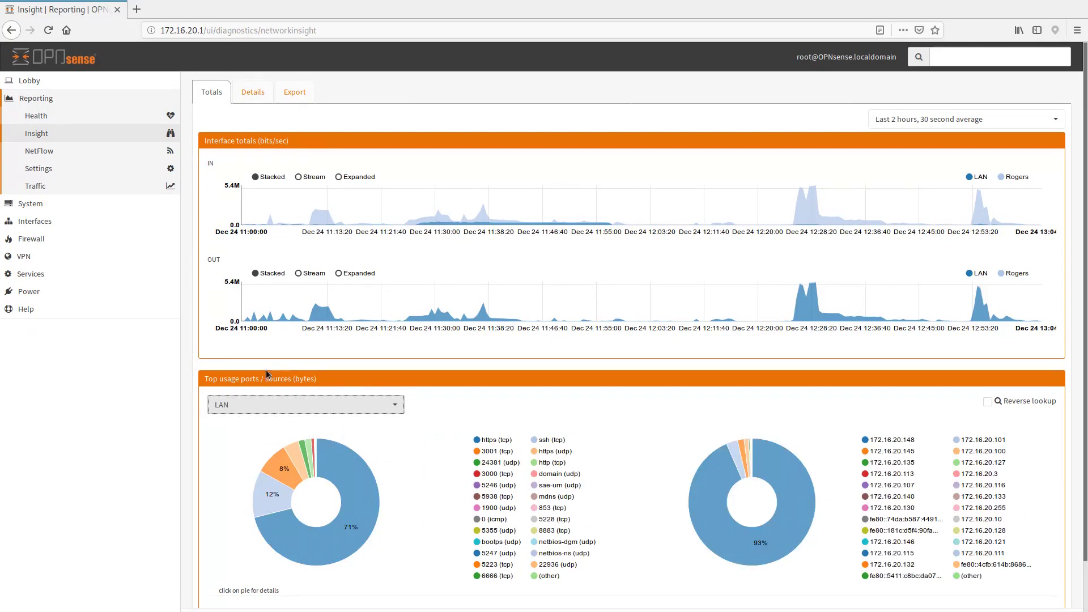
pyautogui.click(244, 94)
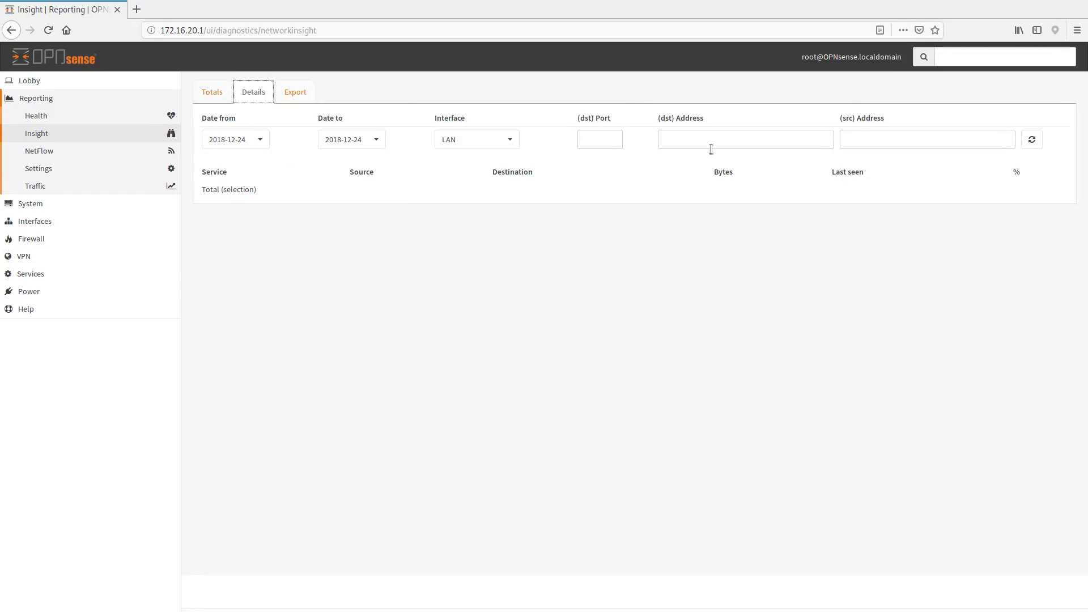
# Step: Filter flow details by destination port 338 from 2018-12-03 and refresh the results
pyautogui.click(589, 141)
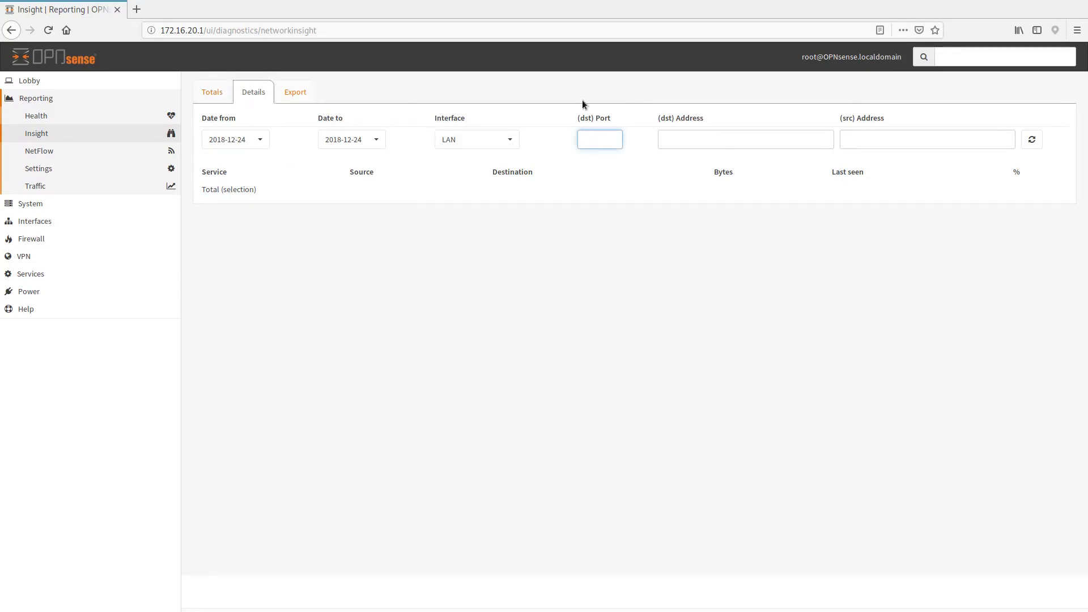
pyautogui.write('3389')
pyautogui.click(246, 143)
pyautogui.scroll(-6, 256, 258)
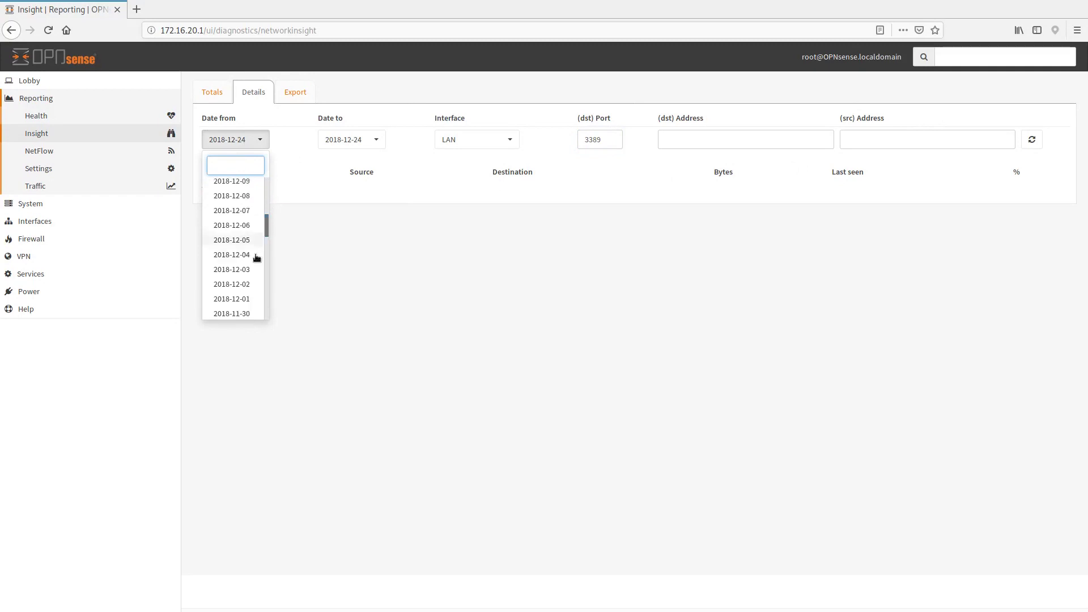
pyautogui.click(253, 270)
pyautogui.click(1032, 140)
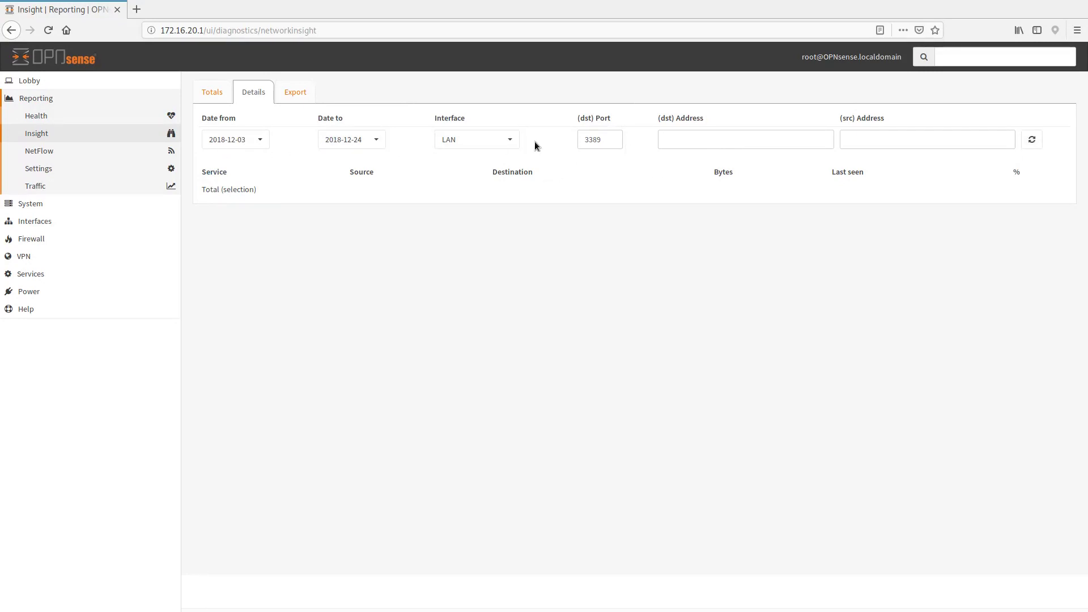
# Step: Rerun the flow query for port 443, then go to the Export tab
pyautogui.doubleClick(608, 139)
pyautogui.write('443')
pyautogui.press('Return')
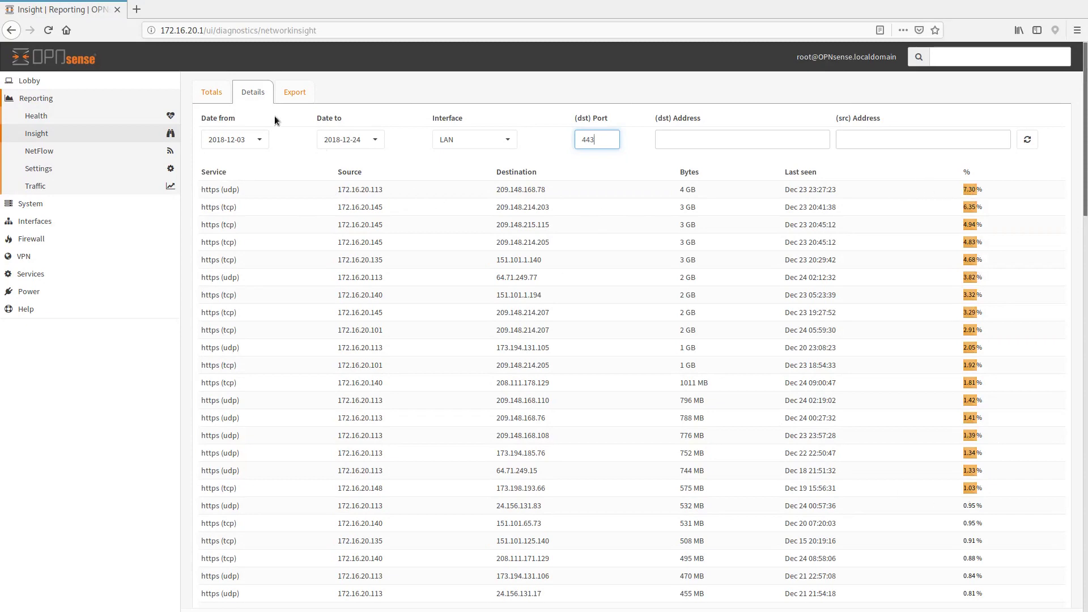
pyautogui.click(295, 91)
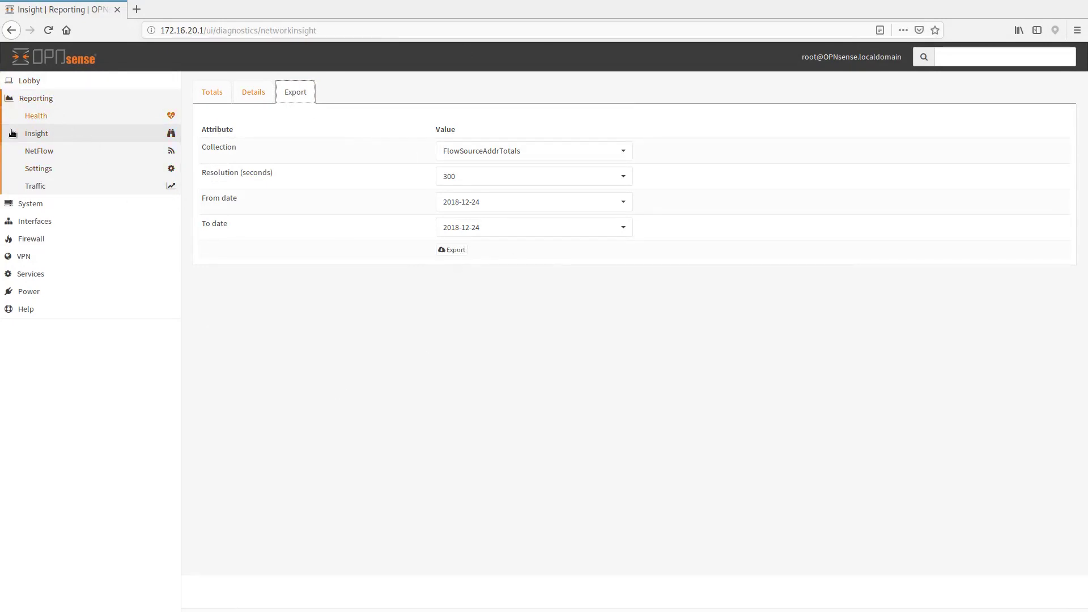
# Step: View the NetFlow capture settings, then the Reporting Settings page
pyautogui.click(40, 153)
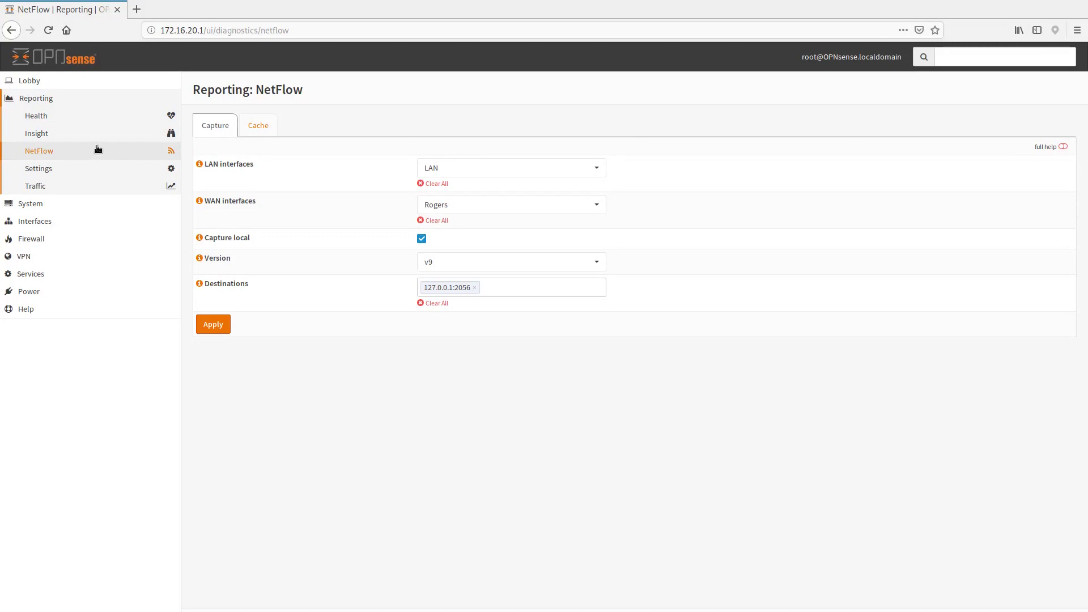
pyautogui.click(77, 171)
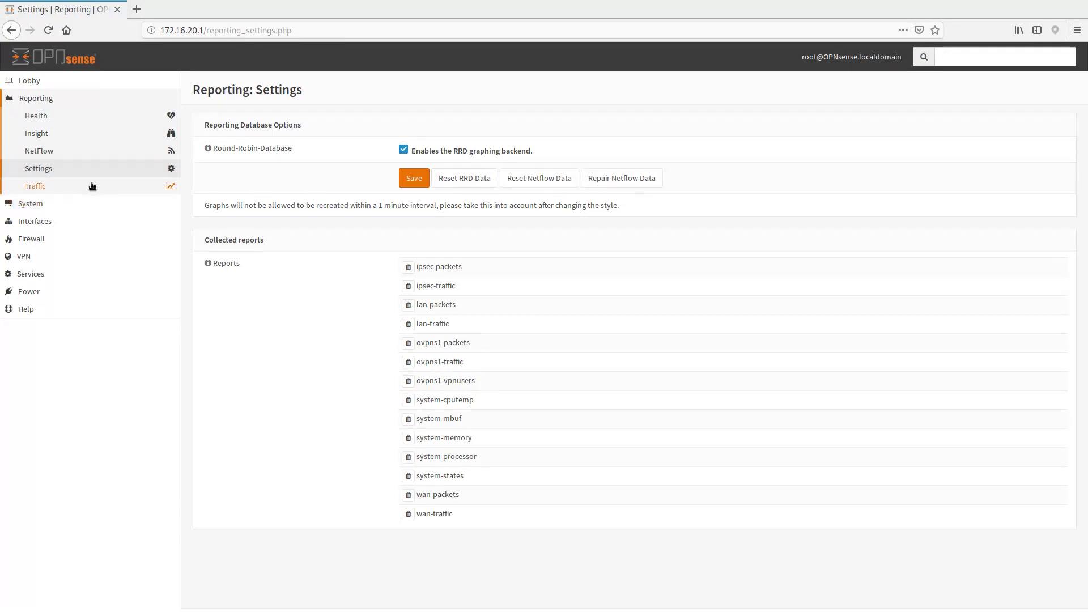
# Step: Review live in/out traffic for Rogers, IPsec and LAN, then collapse Reporting and expand System
pyautogui.click(47, 187)
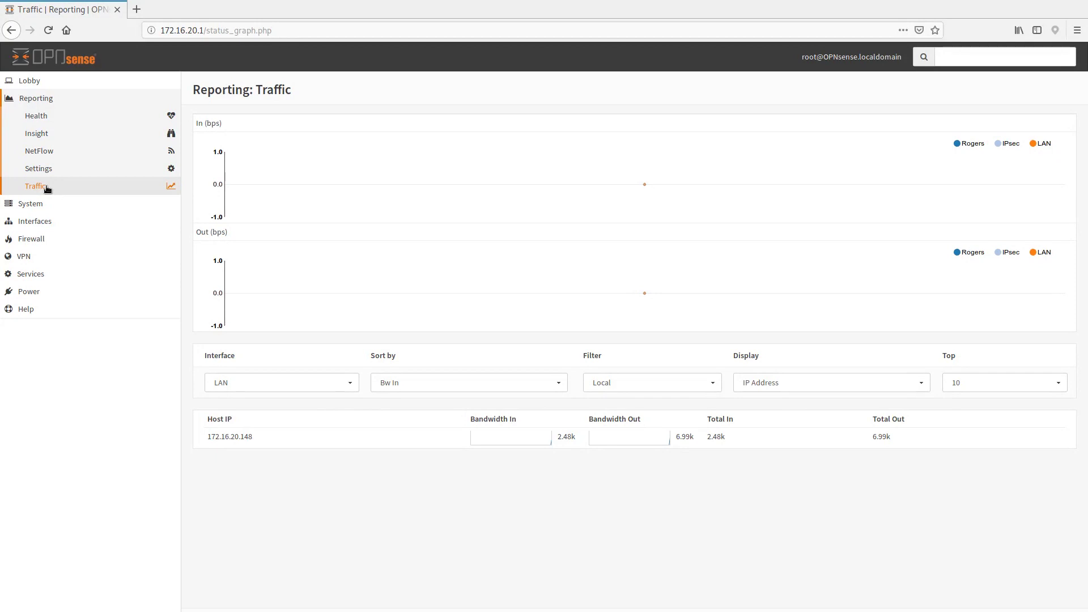
pyautogui.click(42, 152)
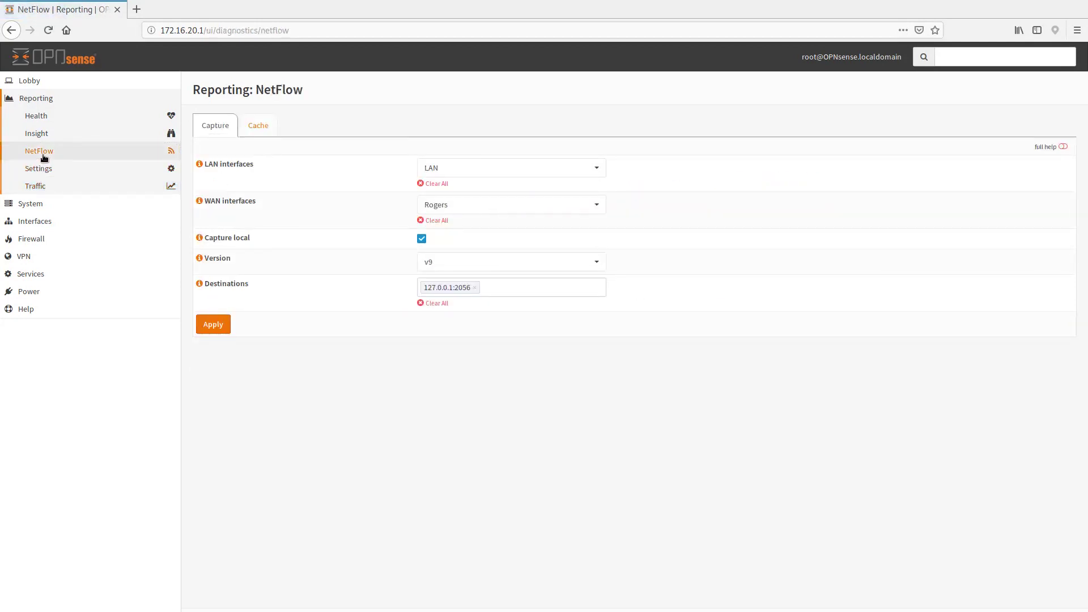
pyautogui.click(39, 187)
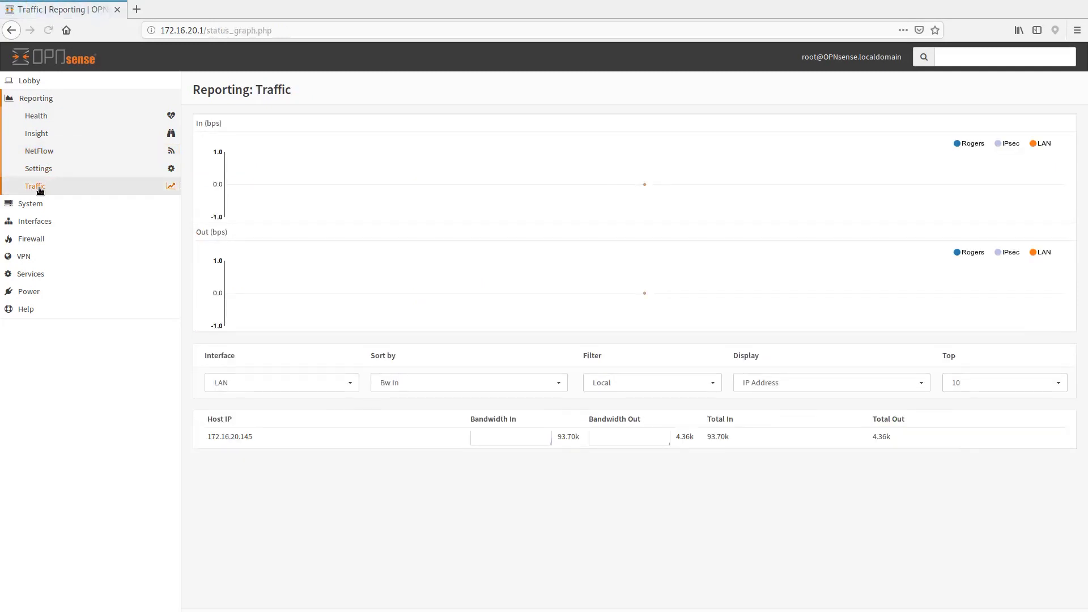
pyautogui.click(300, 383)
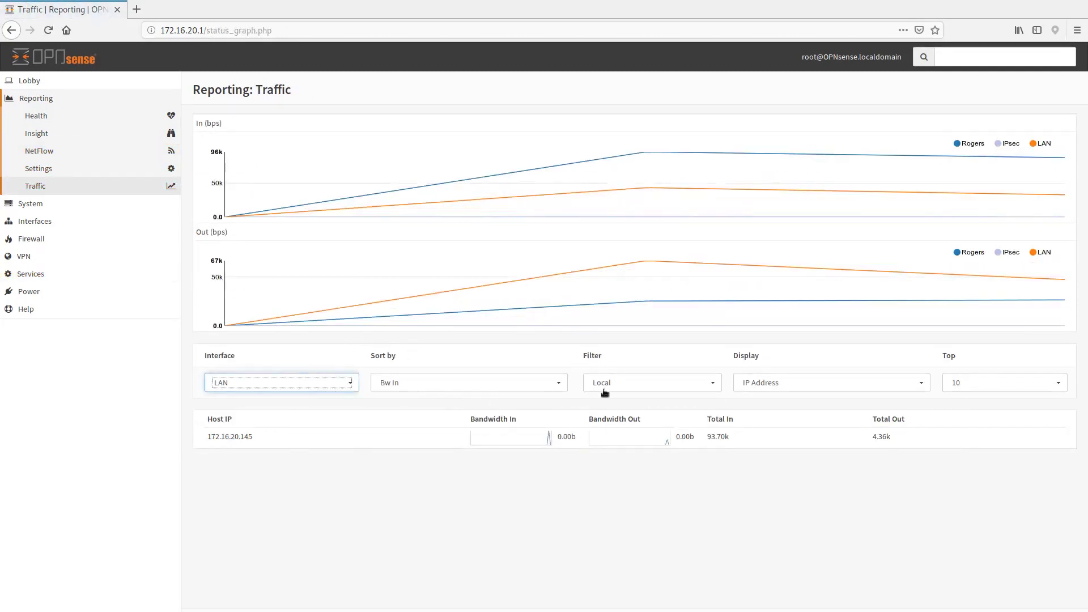
pyautogui.click(704, 384)
pyautogui.click(858, 385)
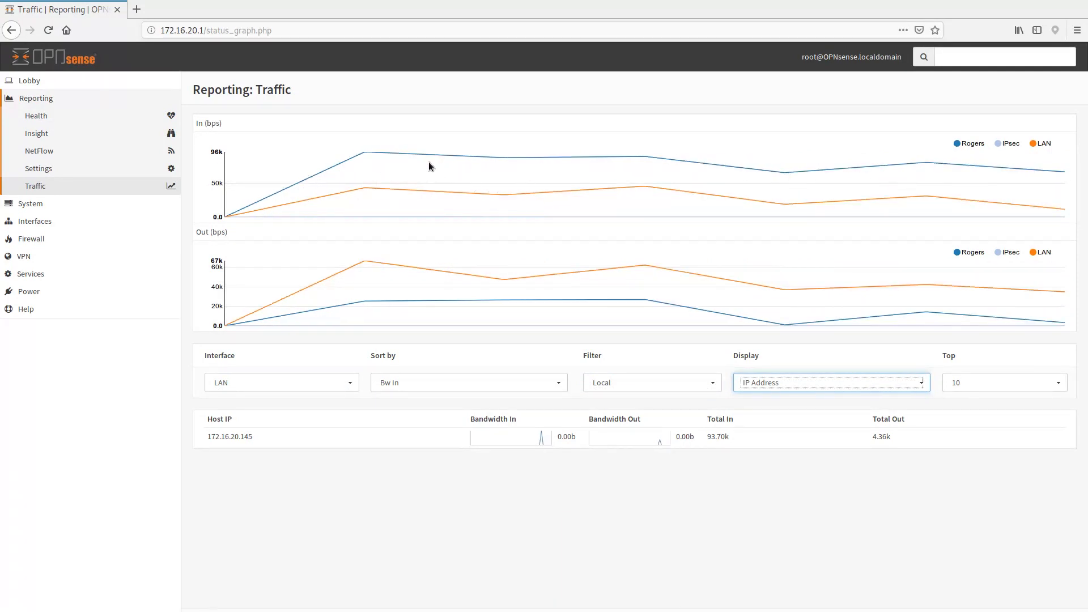
pyautogui.click(54, 100)
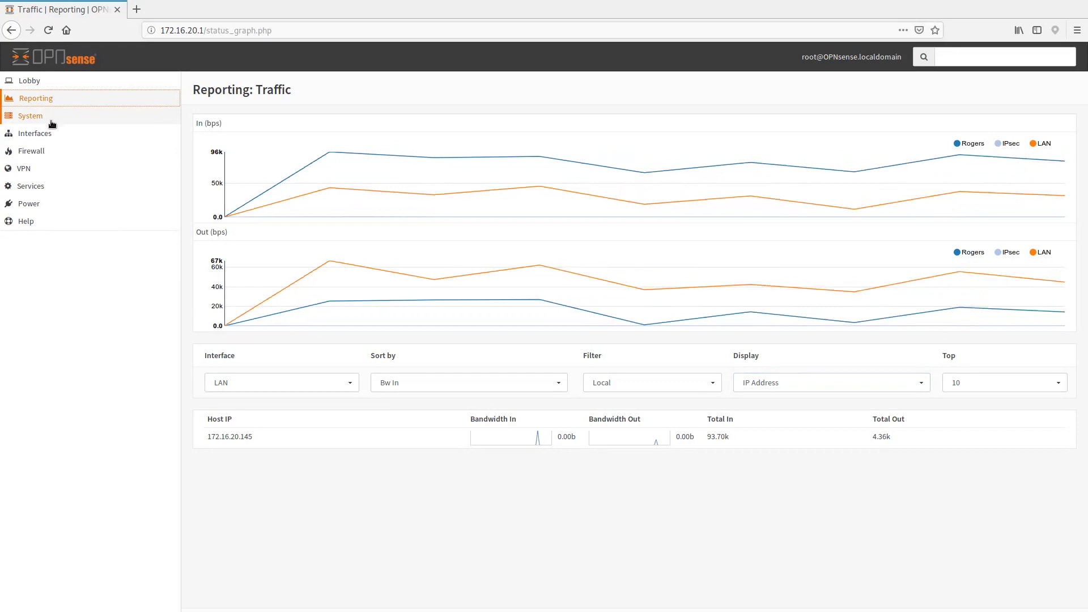
pyautogui.click(51, 121)
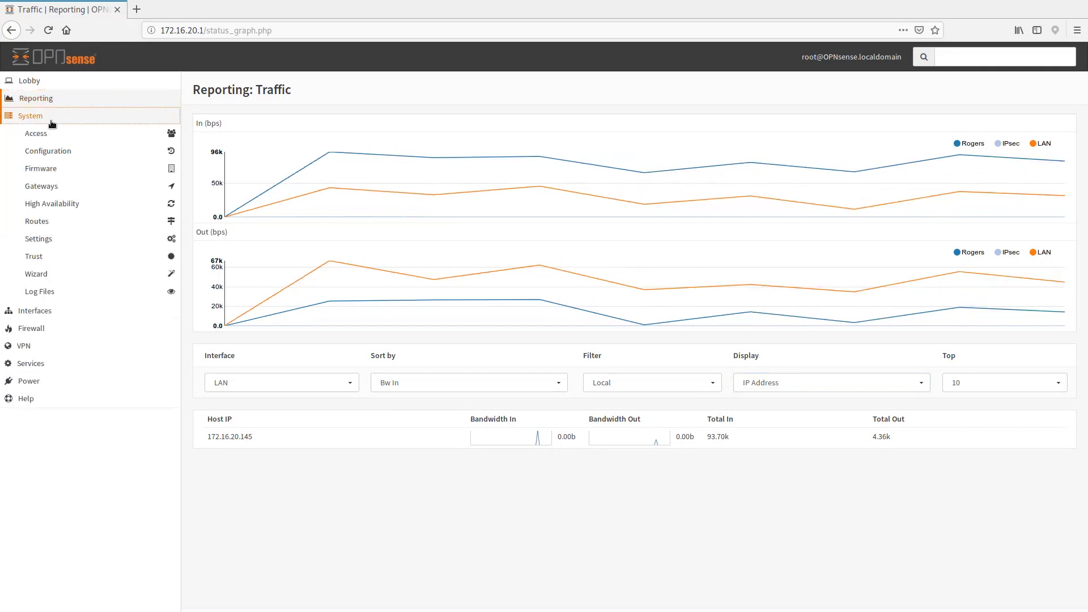
# Step: Go through the Access pages: Users, Groups, Servers and Tester
pyautogui.click(73, 140)
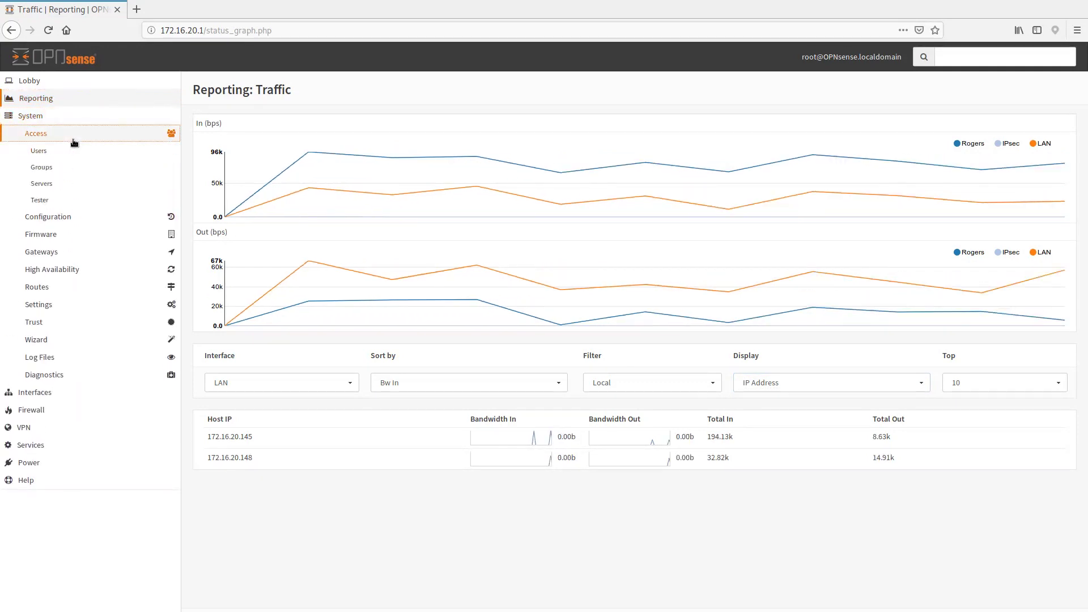
pyautogui.click(58, 156)
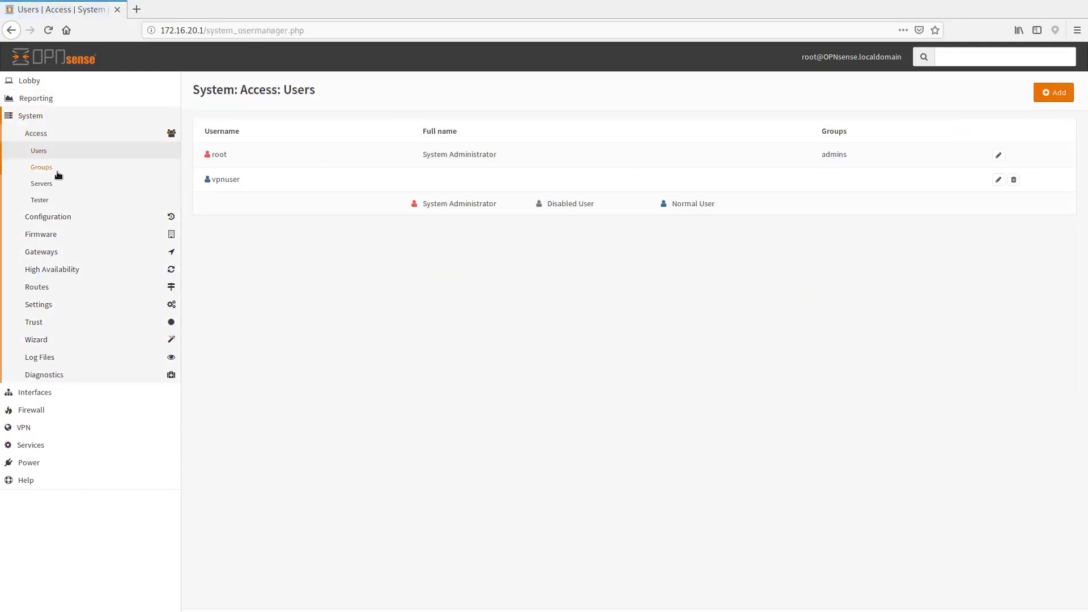
pyautogui.click(57, 171)
pyautogui.click(64, 187)
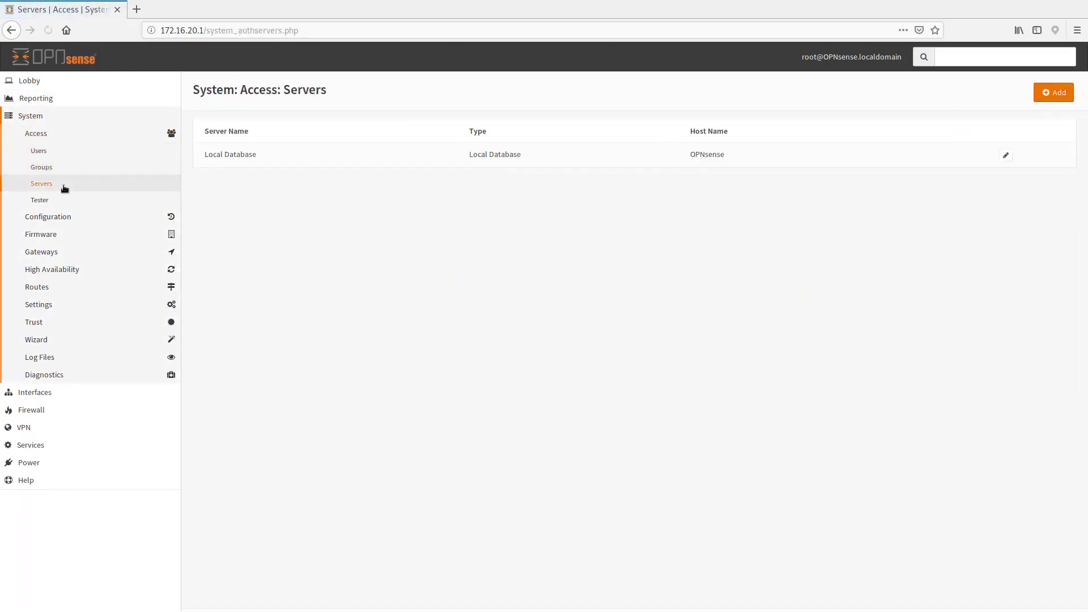
pyautogui.click(66, 203)
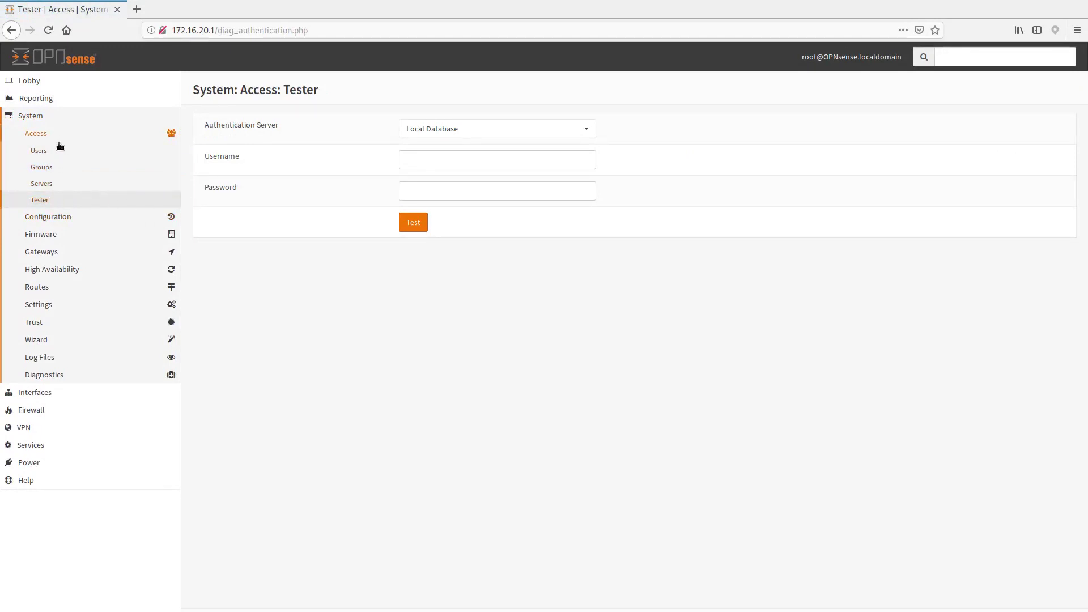
# Step: View the Configuration Backups, Defaults and History pages, then expand Firmware
pyautogui.click(49, 217)
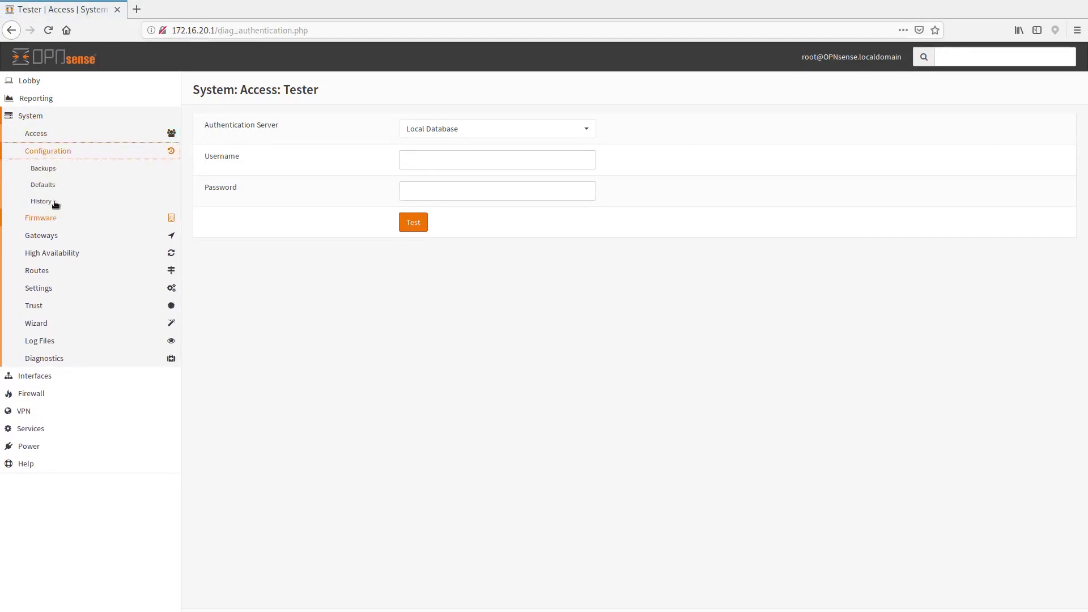
pyautogui.click(50, 173)
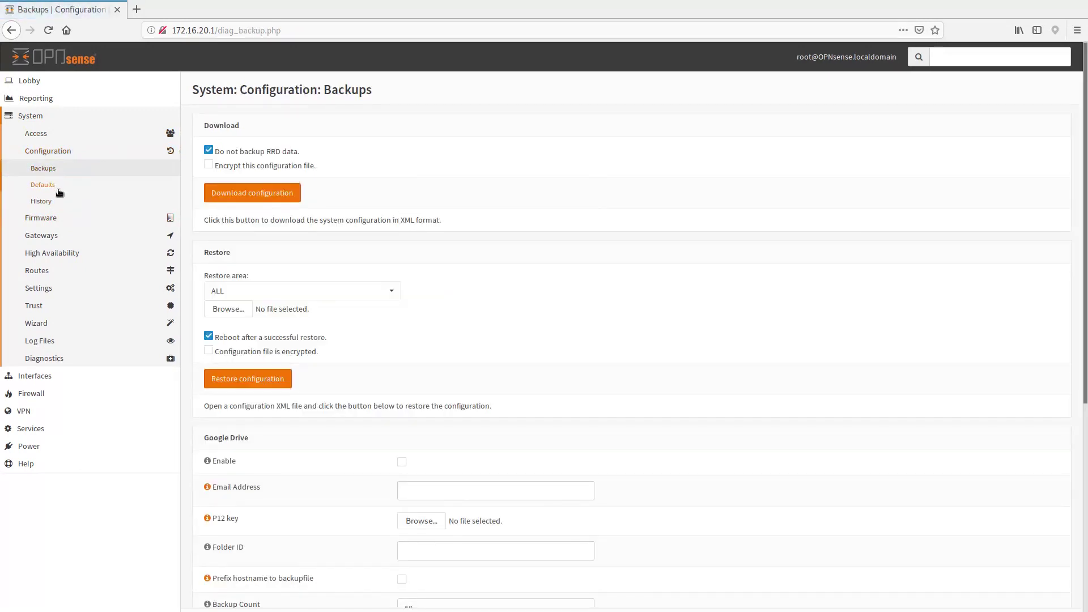
pyautogui.scroll(-1, 297, 425)
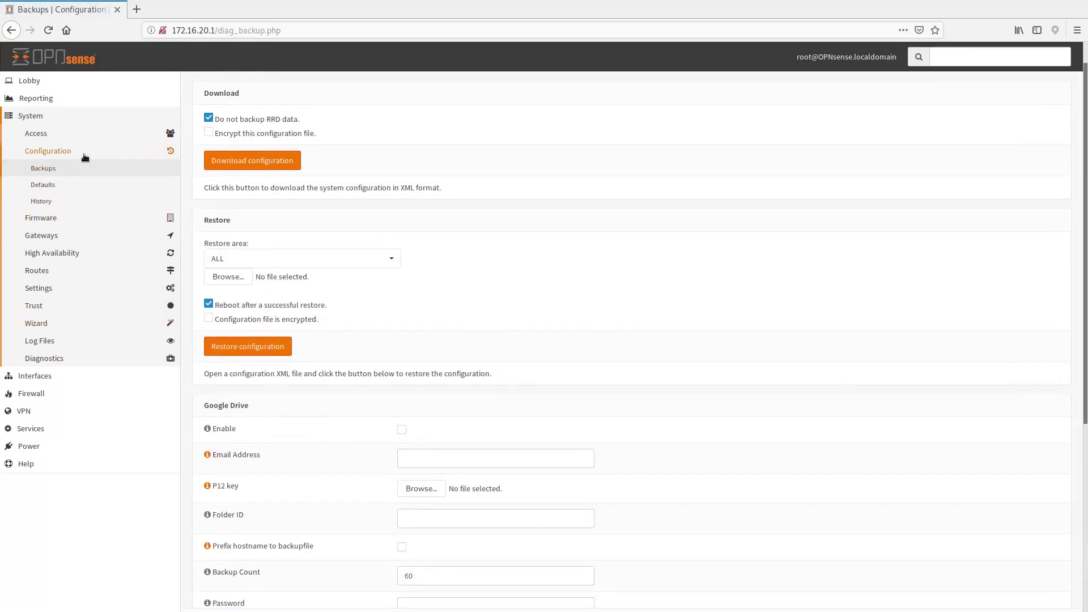
pyautogui.click(59, 190)
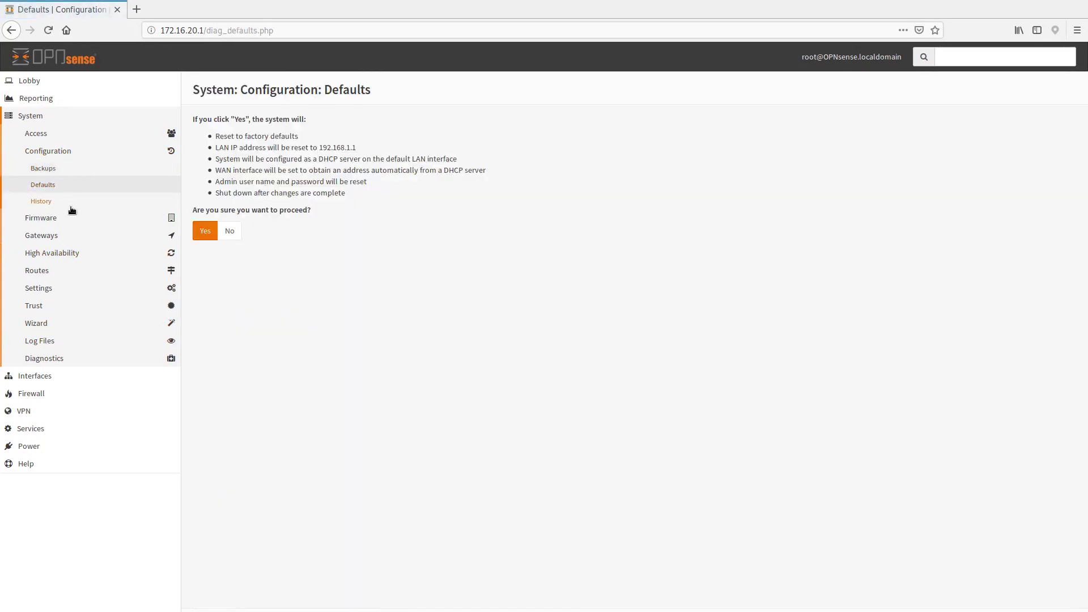
pyautogui.click(48, 204)
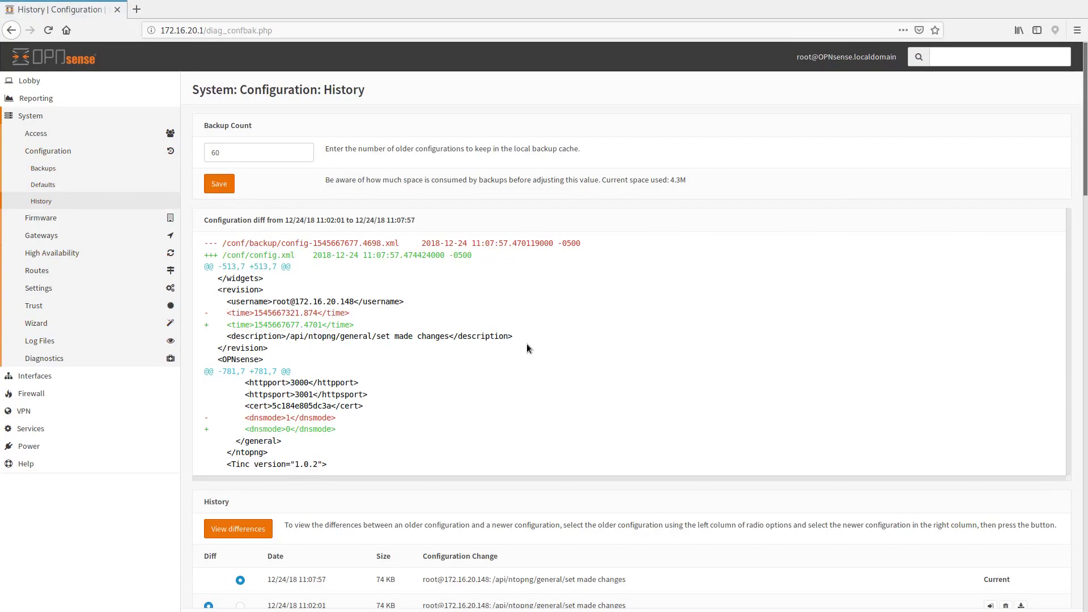
pyautogui.click(62, 220)
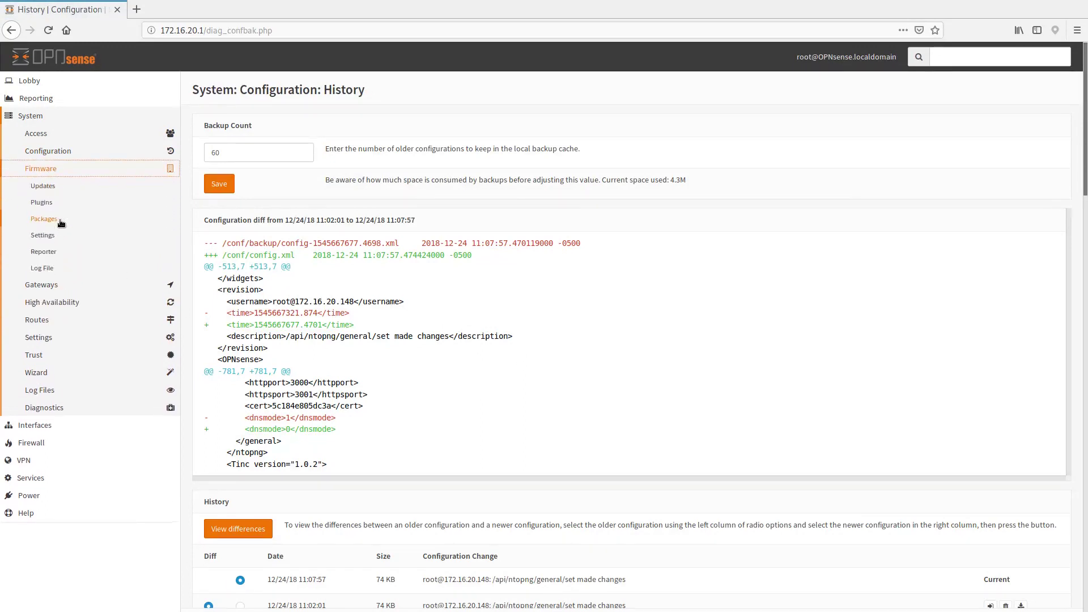
# Step: Check for updates to 18.7.9 and highlight release dates for versions 18.7.1 through 18.7.8
pyautogui.click(63, 191)
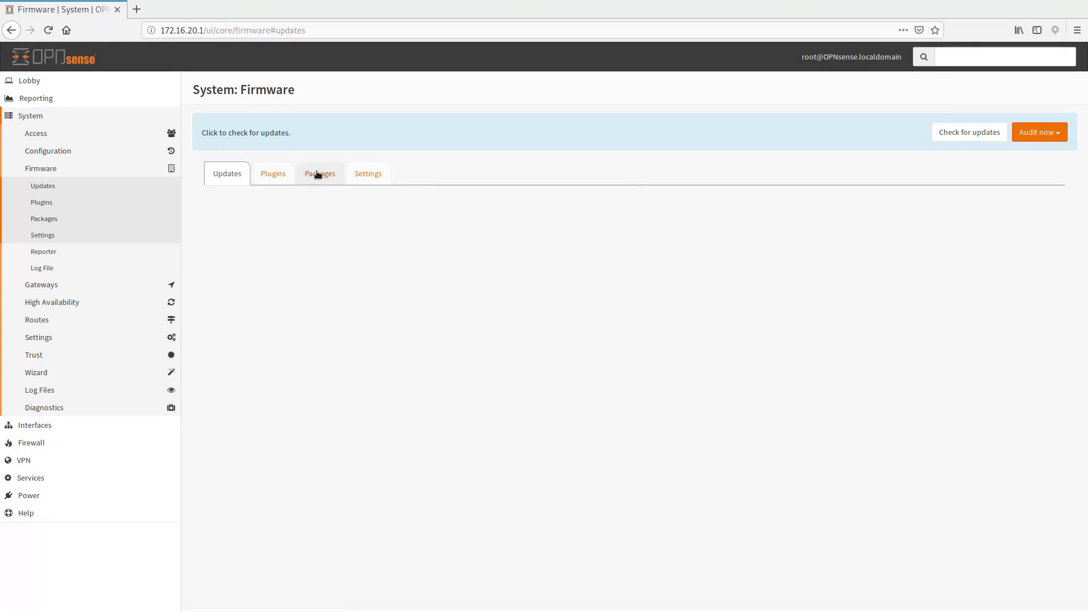
pyautogui.click(962, 137)
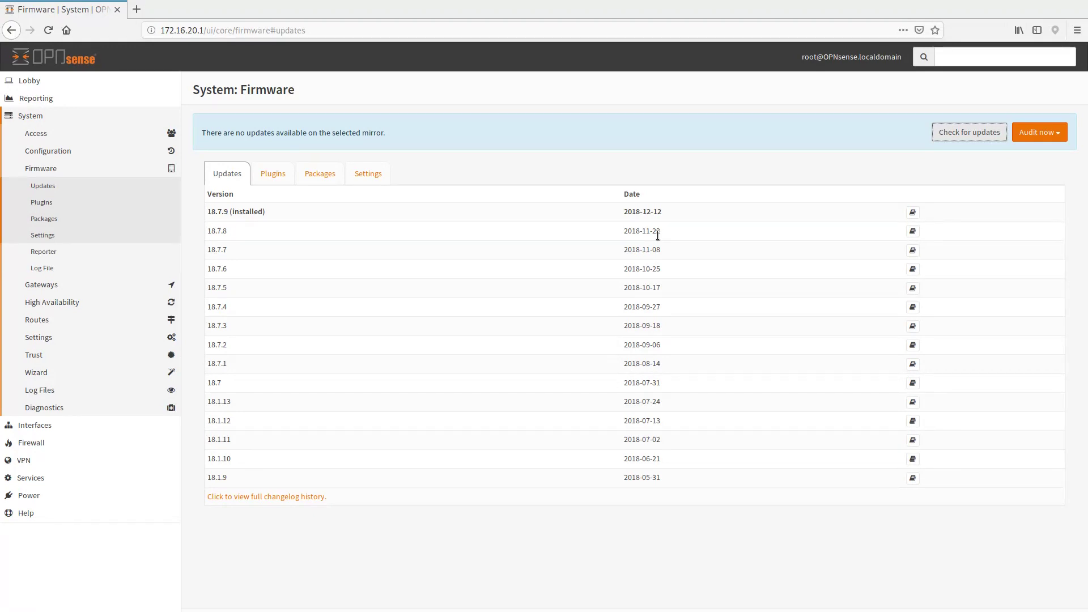
pyautogui.tripleClick(663, 323)
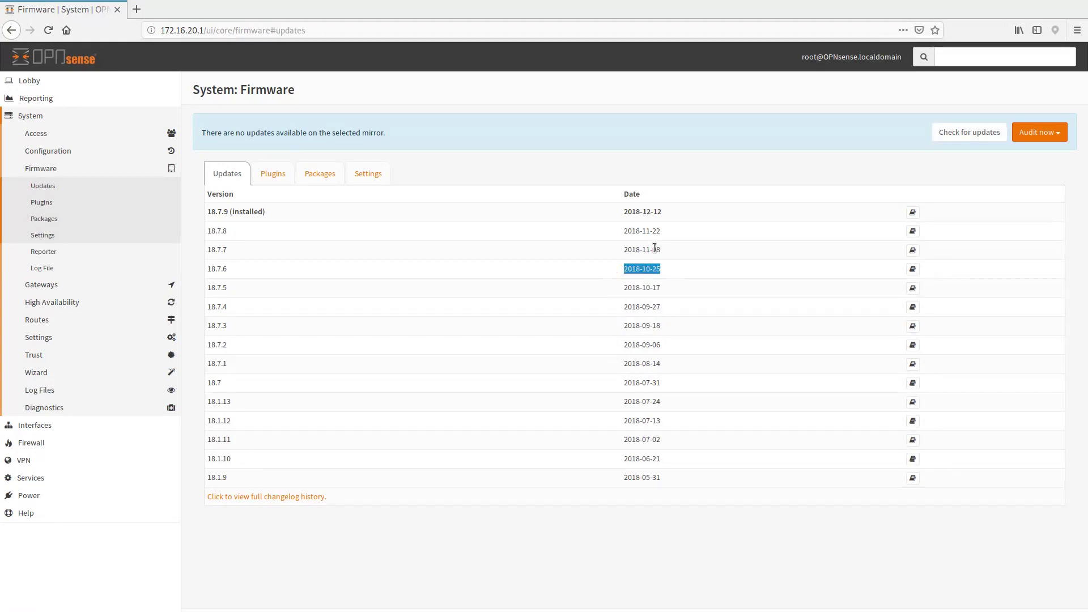
pyautogui.tripleClick(674, 231)
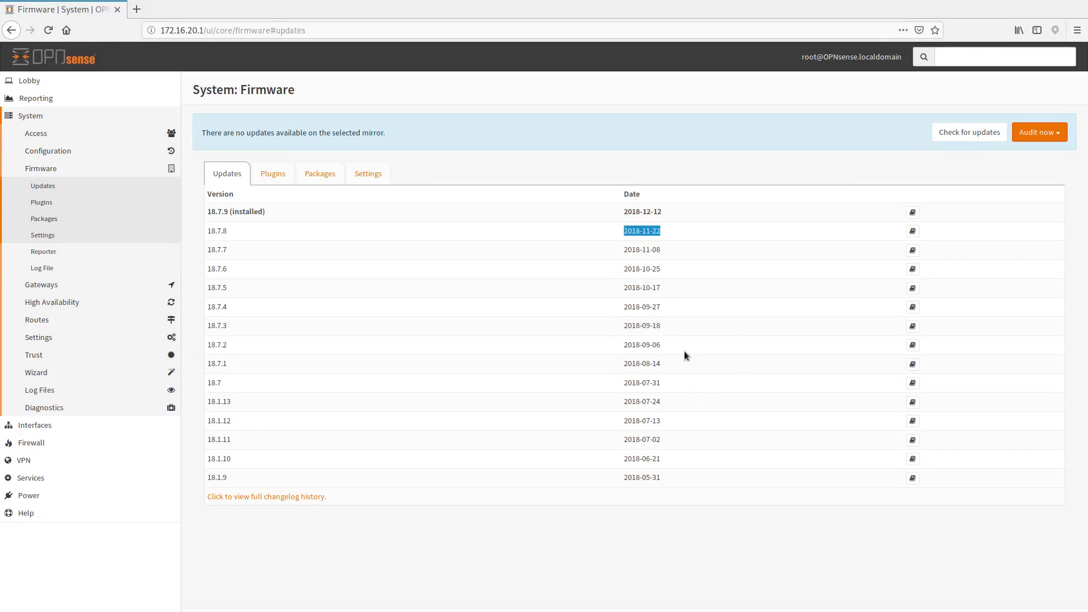
pyautogui.tripleClick(664, 363)
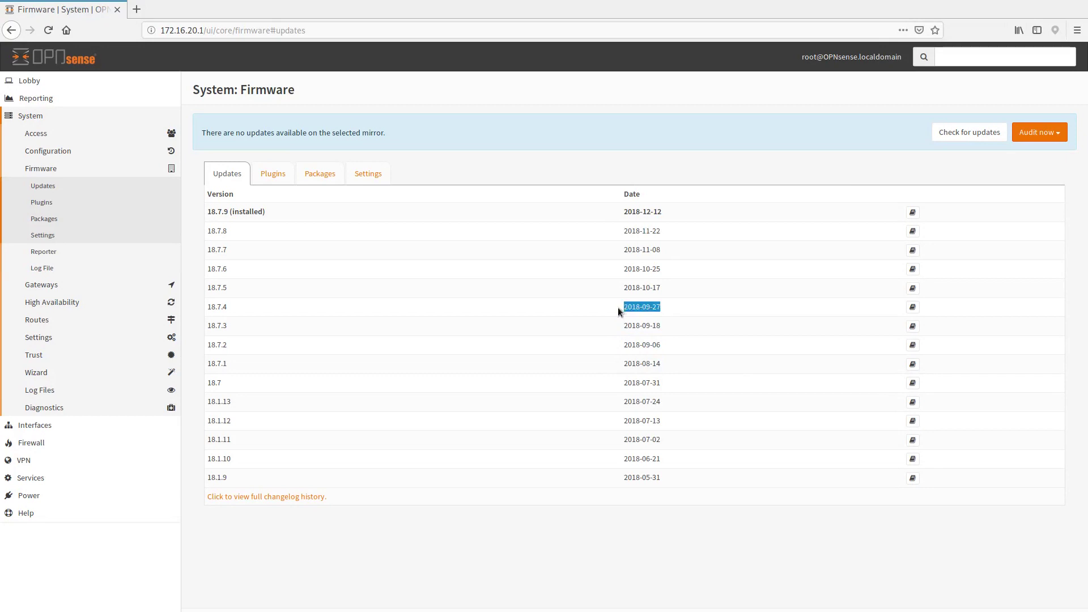
pyautogui.tripleClick(608, 287)
pyautogui.moveTo(663, 267); pyautogui.dragTo(616, 264)
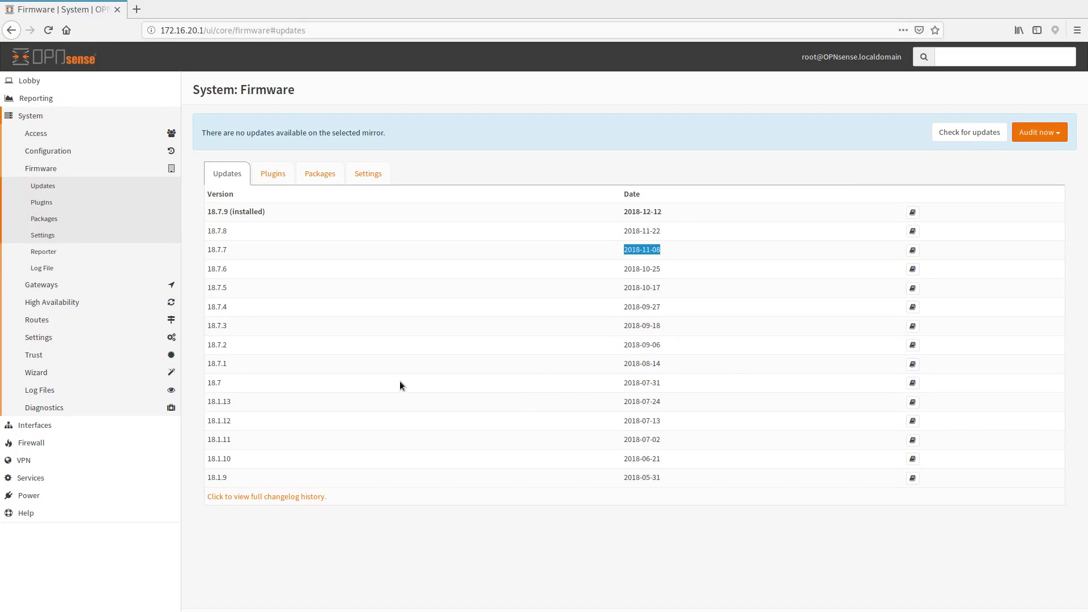
pyautogui.moveTo(666, 365); pyautogui.dragTo(624, 363)
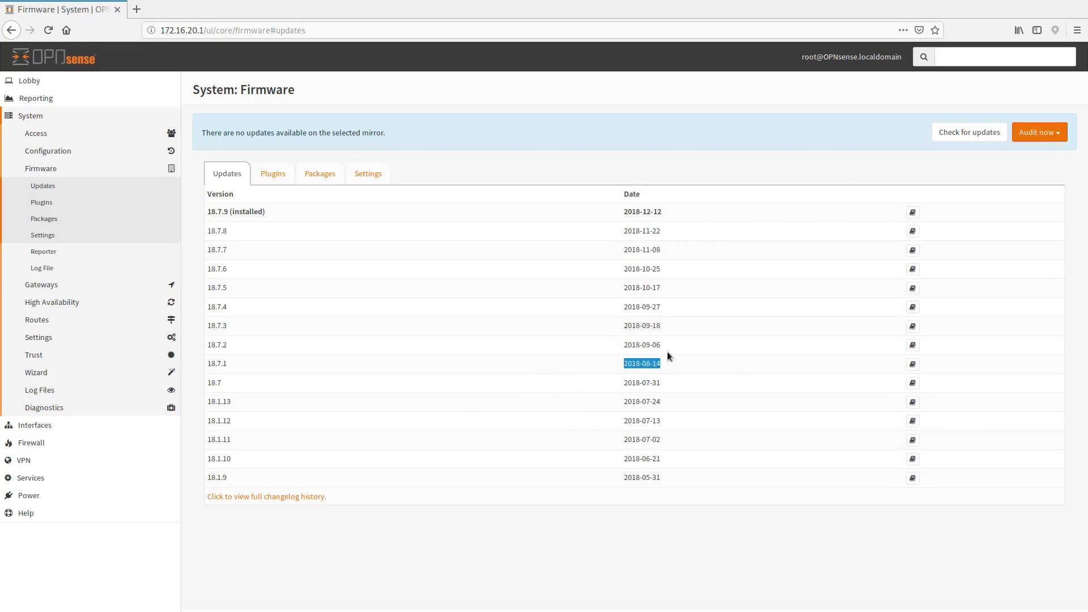
pyautogui.moveTo(661, 326); pyautogui.dragTo(624, 325)
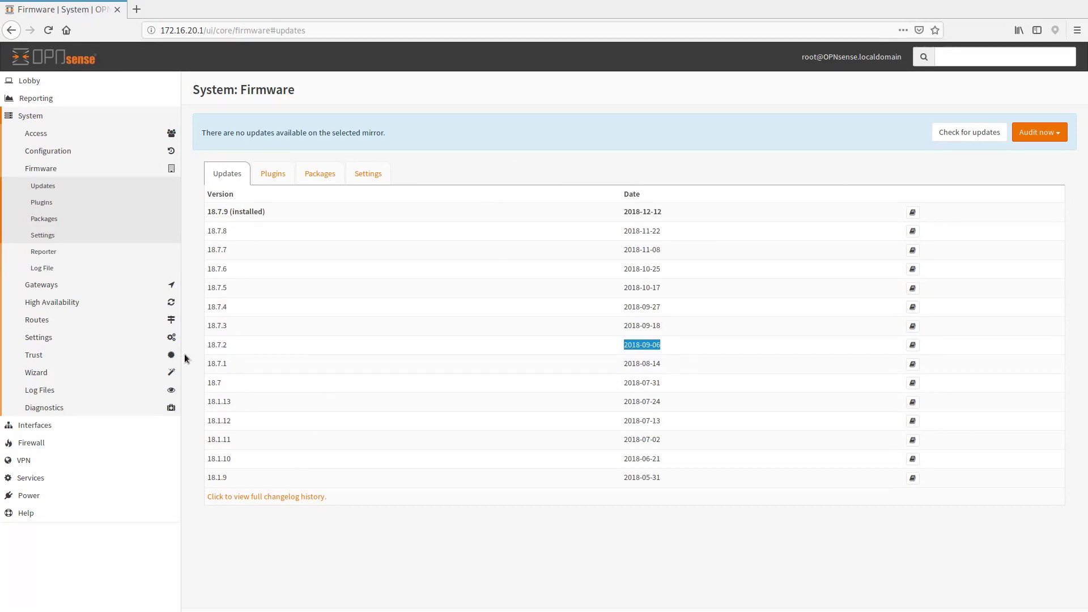
# Step: Review the Plugins list, highlighting Let's Encrypt, Dynamic DNS, L2TP and Redis descriptions
pyautogui.click(286, 177)
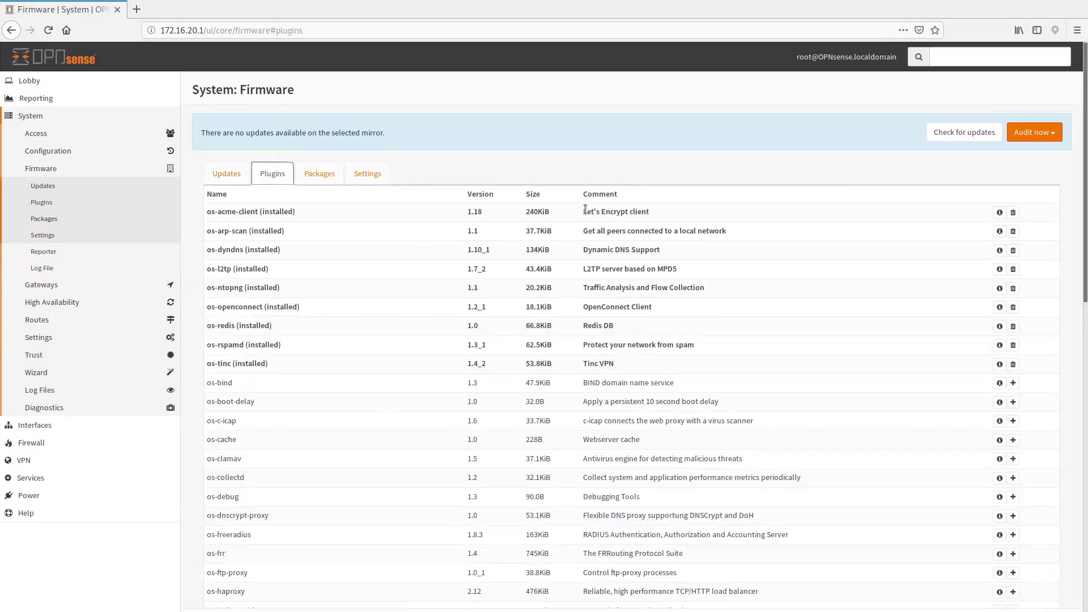
pyautogui.moveTo(592, 213); pyautogui.dragTo(651, 215)
pyautogui.moveTo(584, 250); pyautogui.dragTo(691, 254)
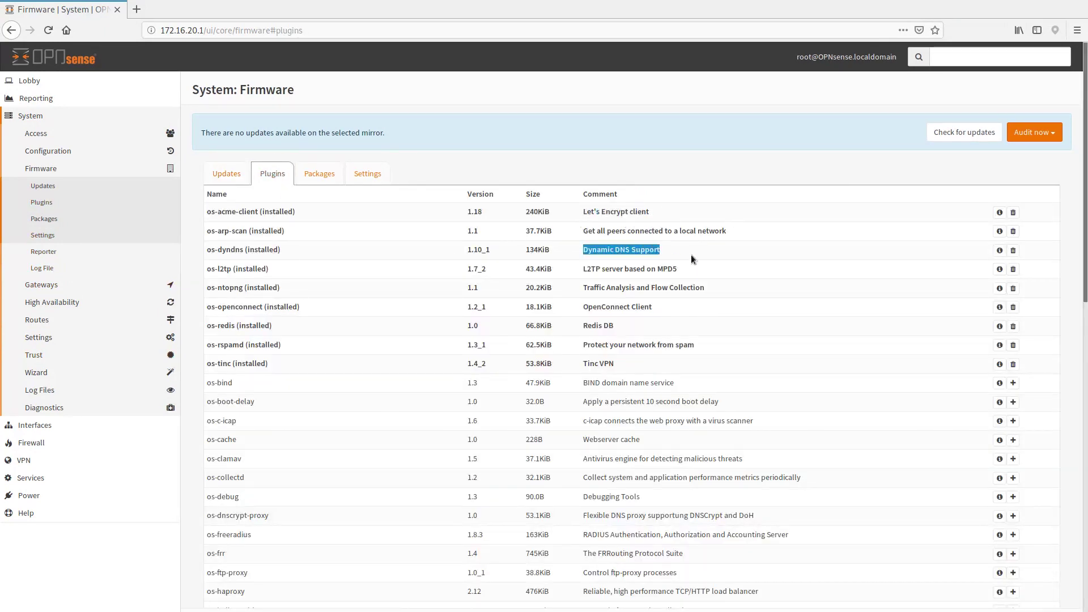
pyautogui.moveTo(587, 270); pyautogui.dragTo(761, 275)
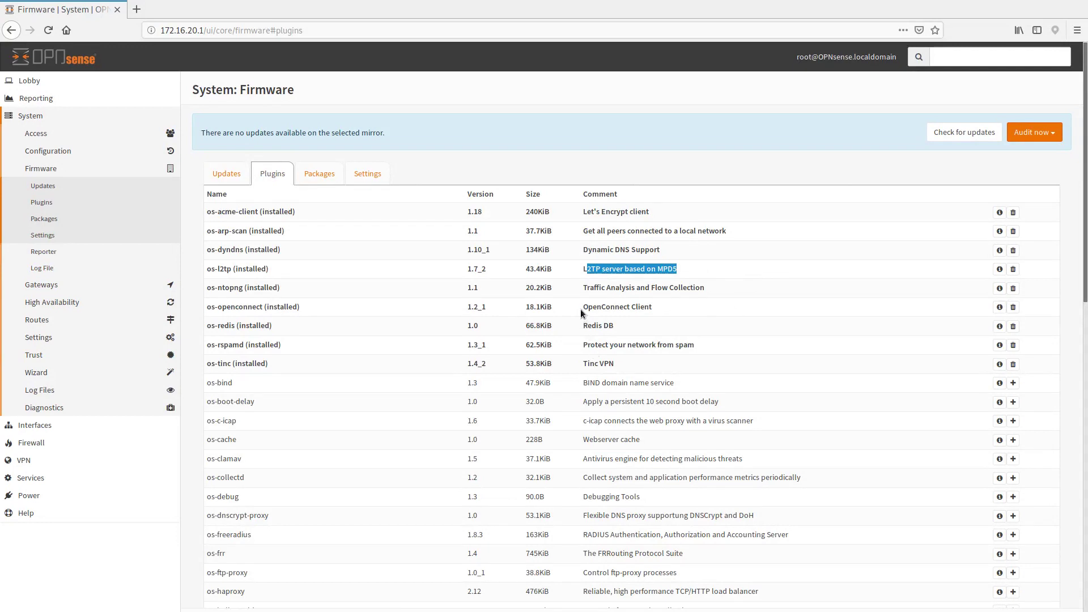
pyautogui.moveTo(582, 327); pyautogui.dragTo(627, 330)
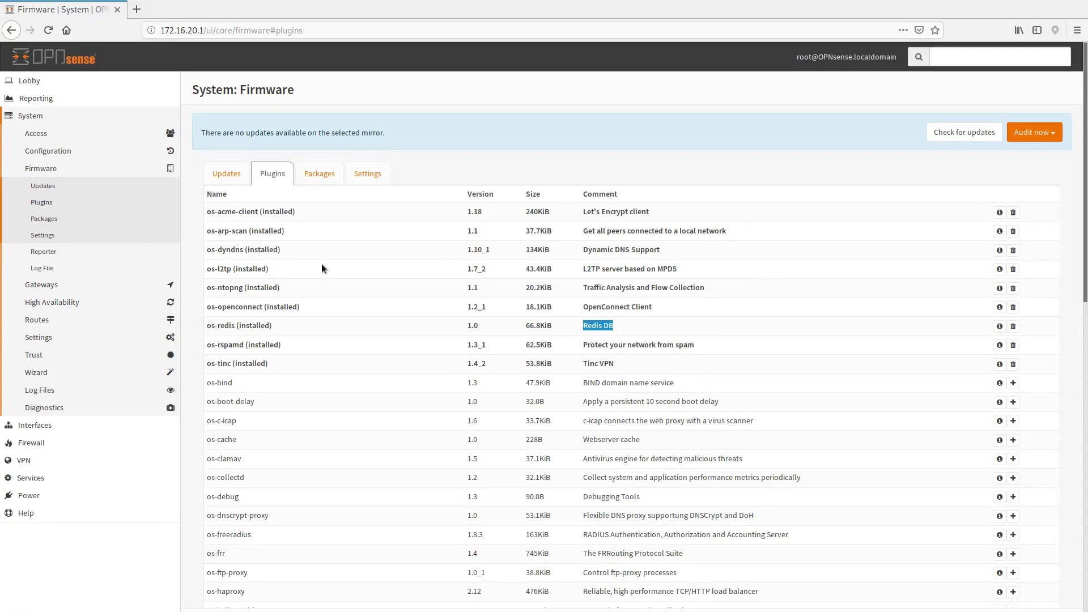
pyautogui.scroll(-7, 505, 443)
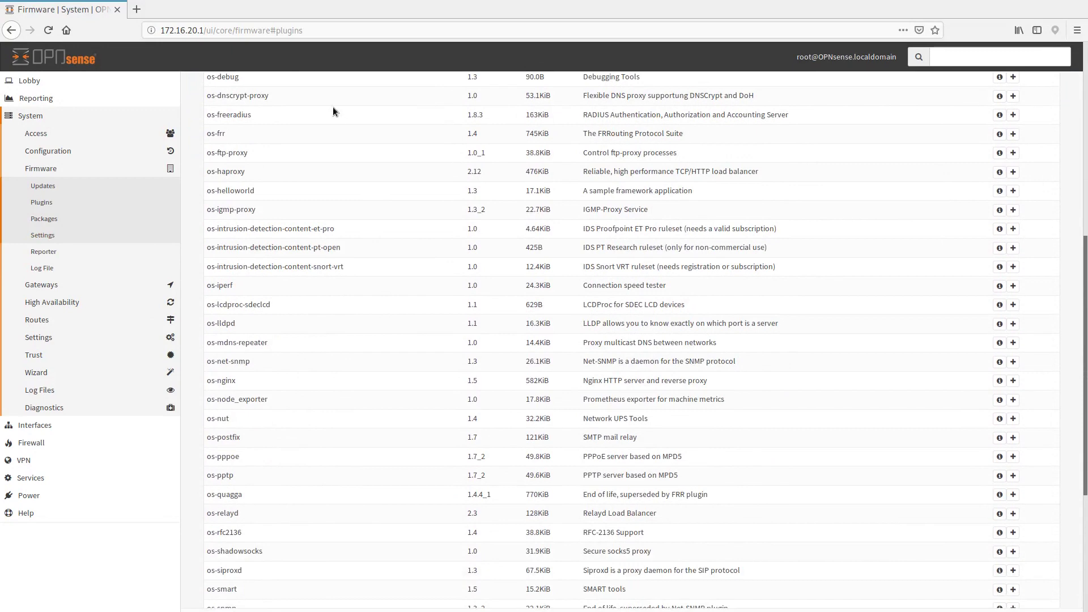
pyautogui.scroll(7, 306, 246)
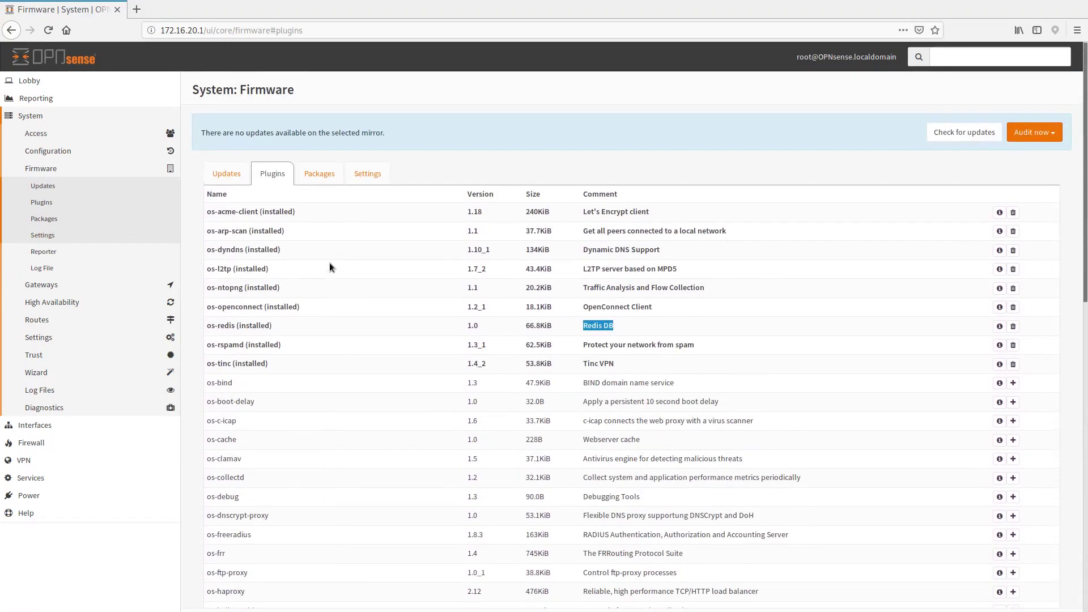
# Step: View installed Packages, then Firmware Settings, leaving the LeaseWeb mirror unchanged
pyautogui.click(320, 174)
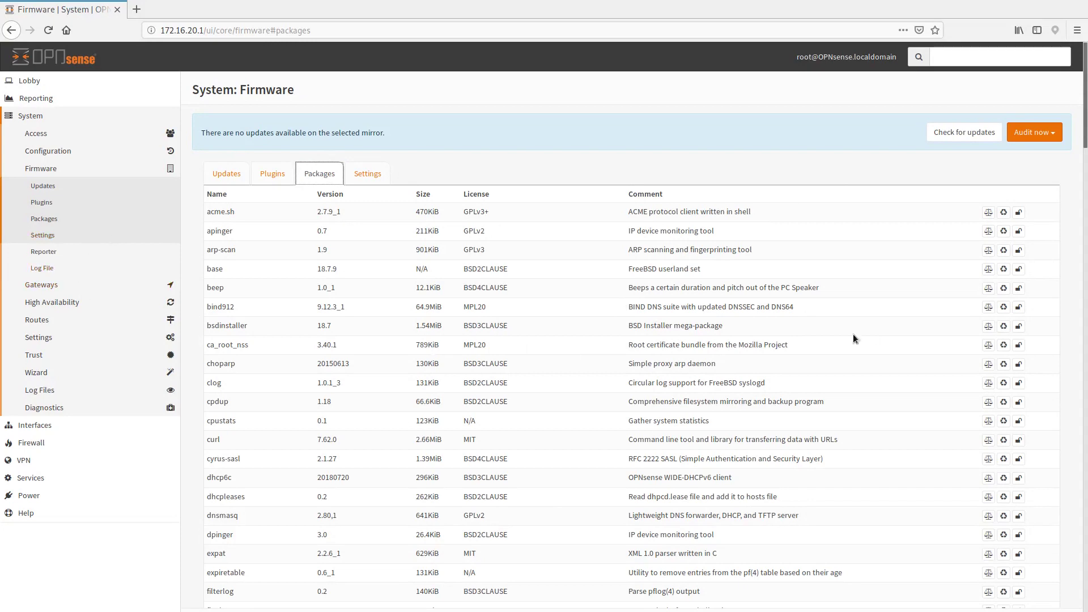
pyautogui.click(369, 176)
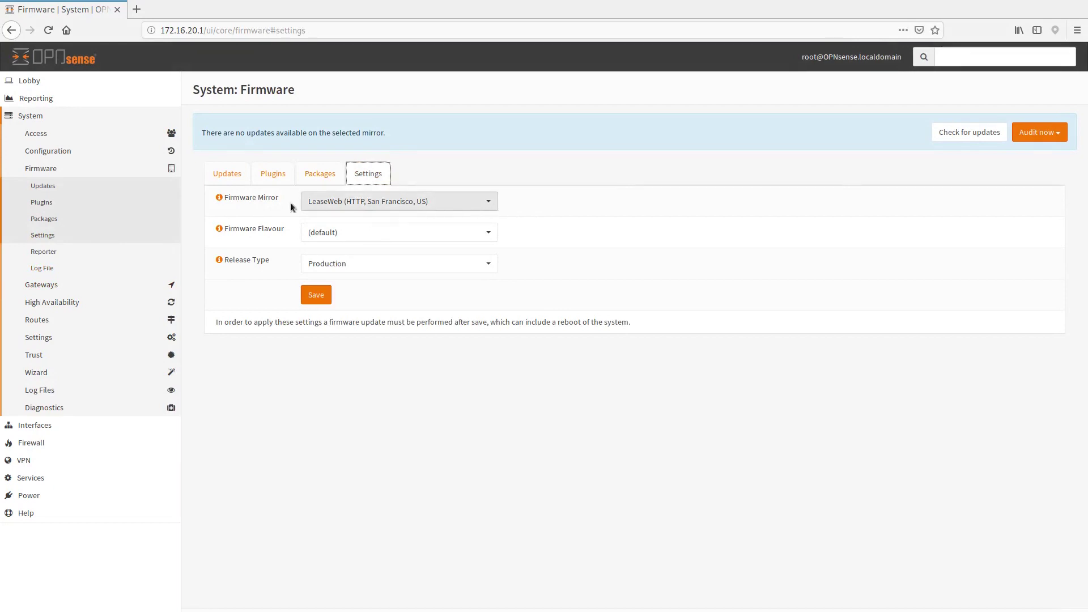
pyautogui.click(393, 204)
pyautogui.click(396, 205)
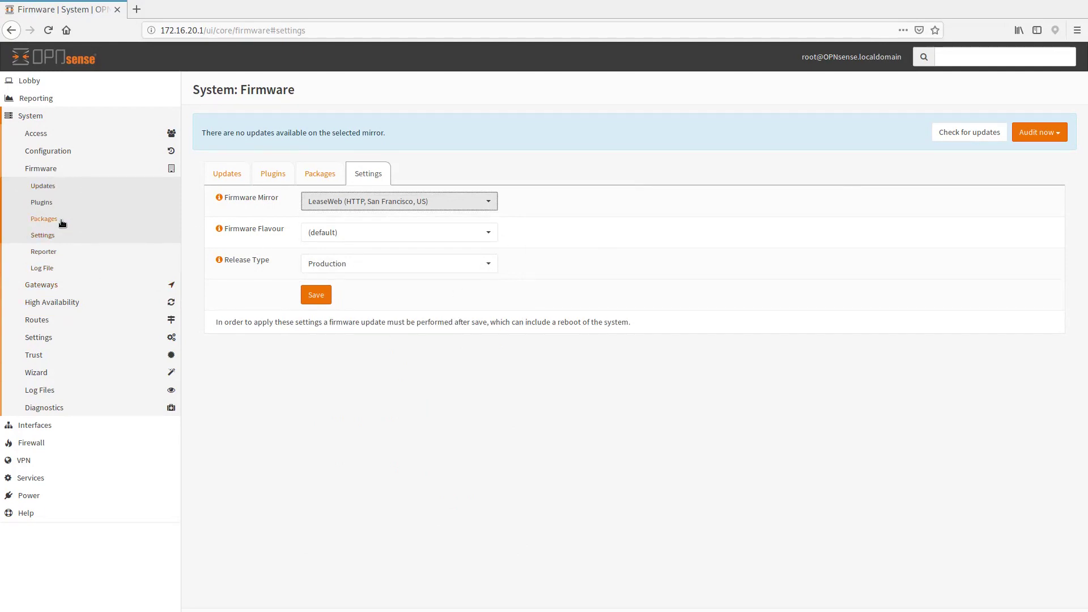
pyautogui.click(49, 238)
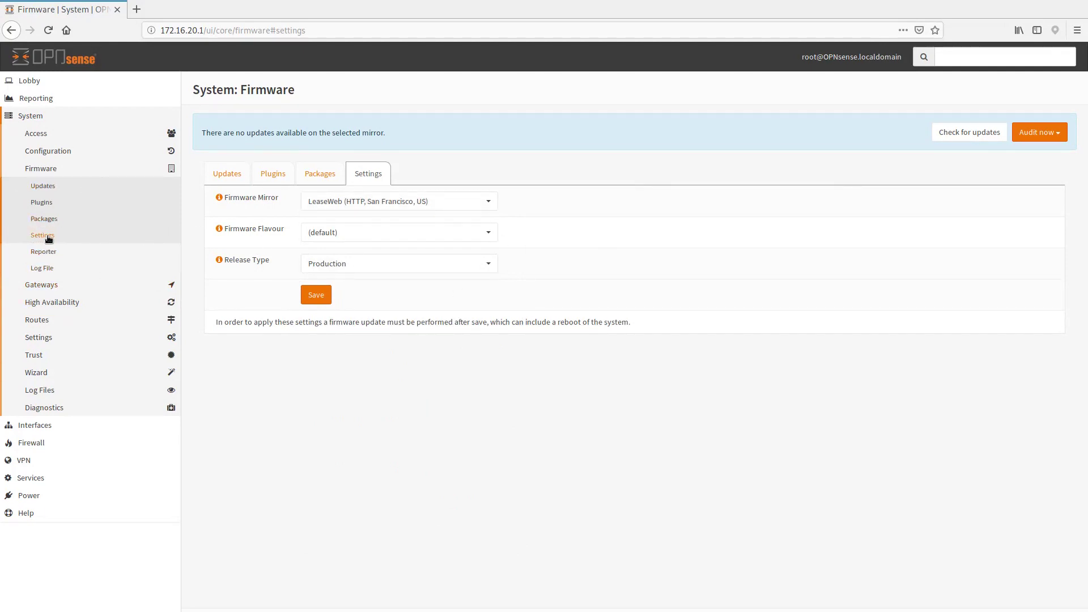
# Step: Browse the crash reporter, firmware log, single gateways and gateway groups, ending on the gateways log
pyautogui.click(55, 257)
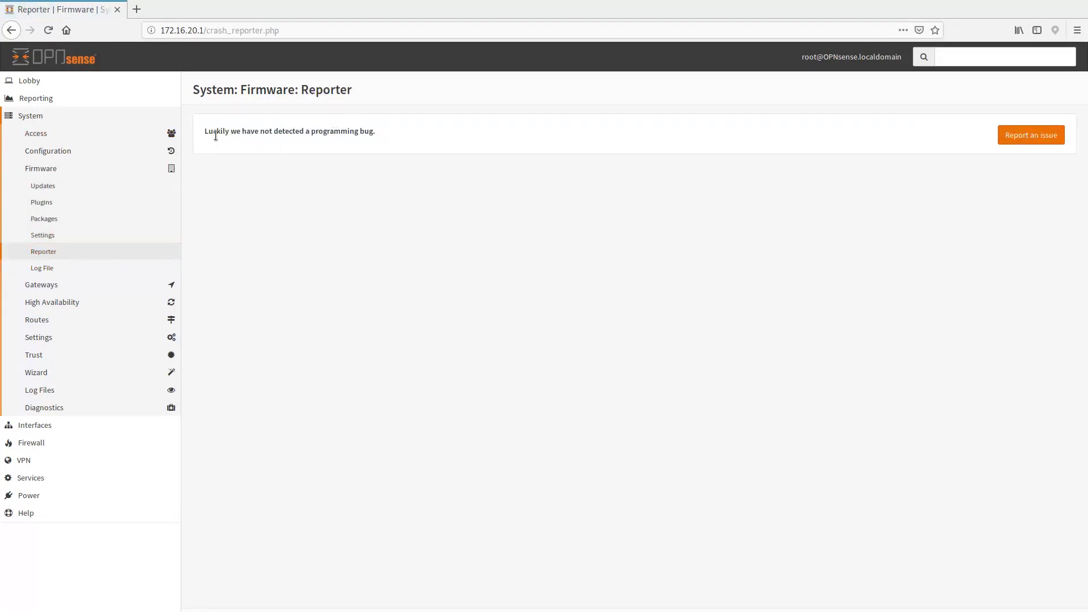
pyautogui.click(63, 271)
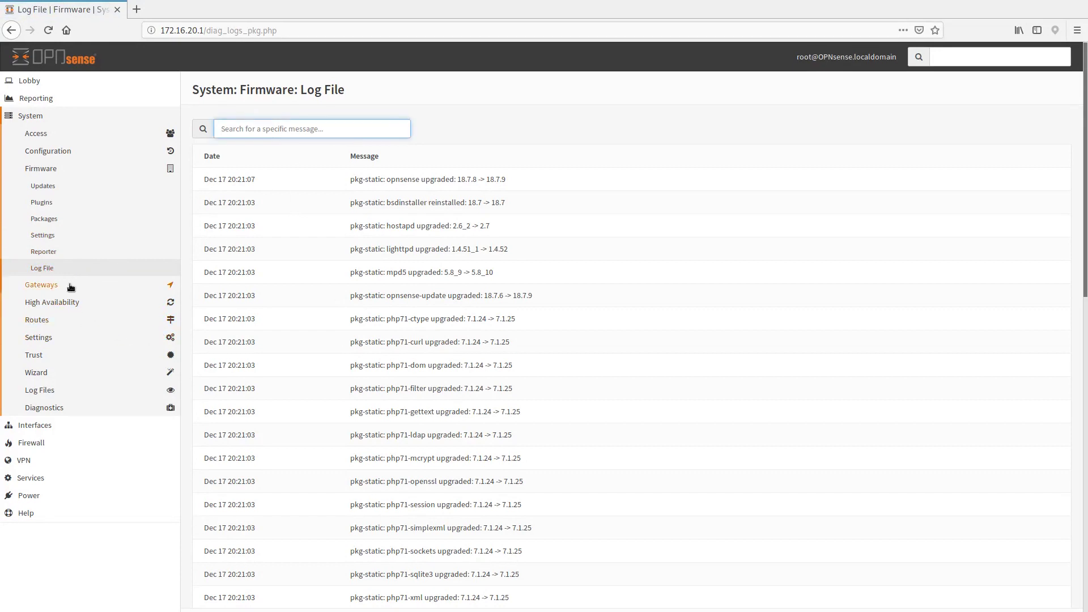
pyautogui.click(42, 285)
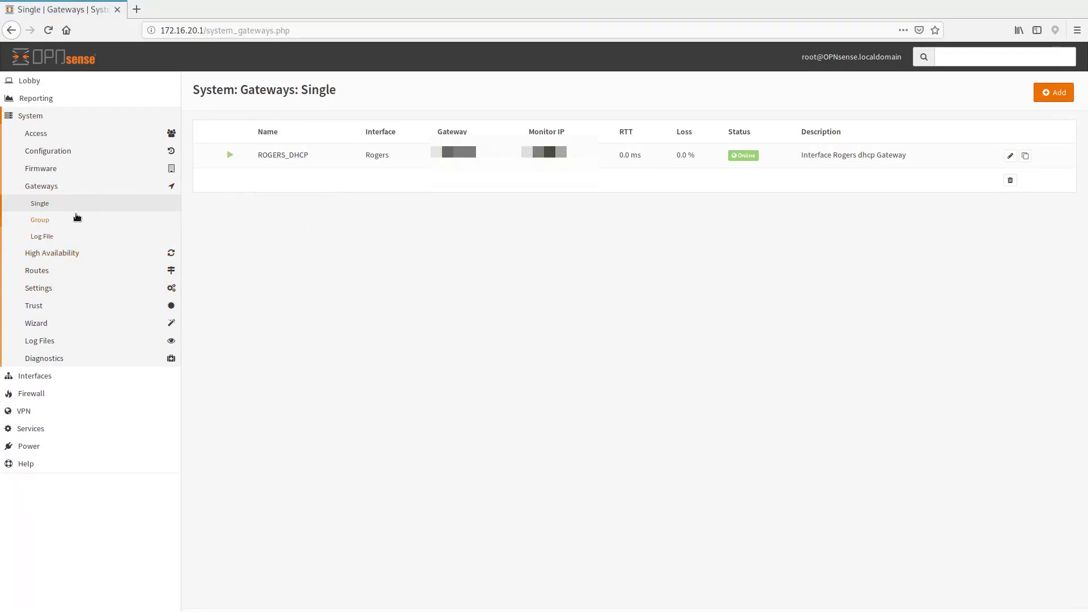
pyautogui.click(52, 226)
pyautogui.click(52, 237)
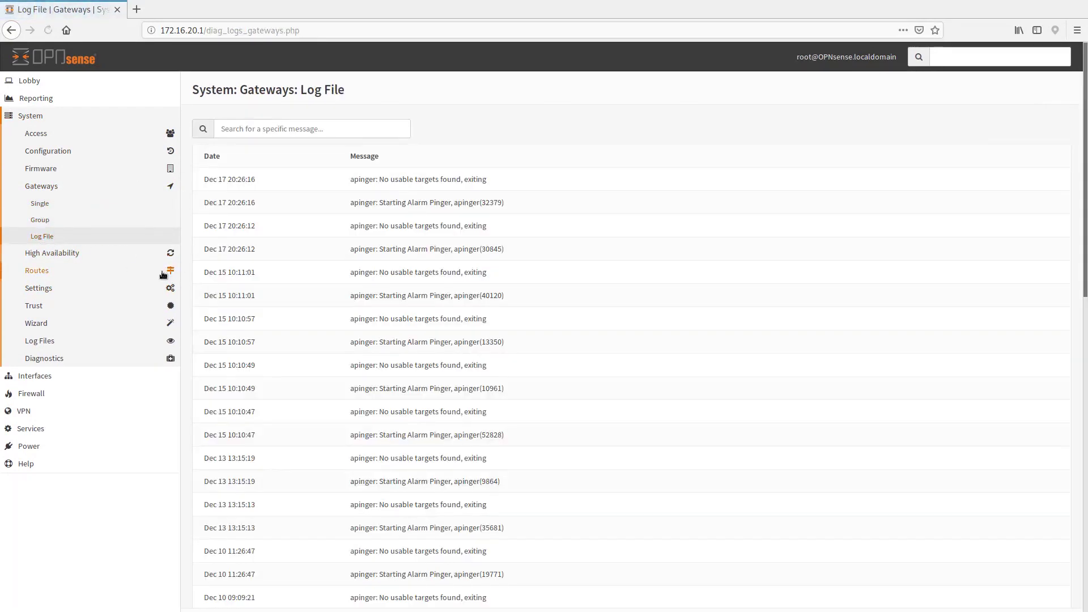
pyautogui.click(68, 253)
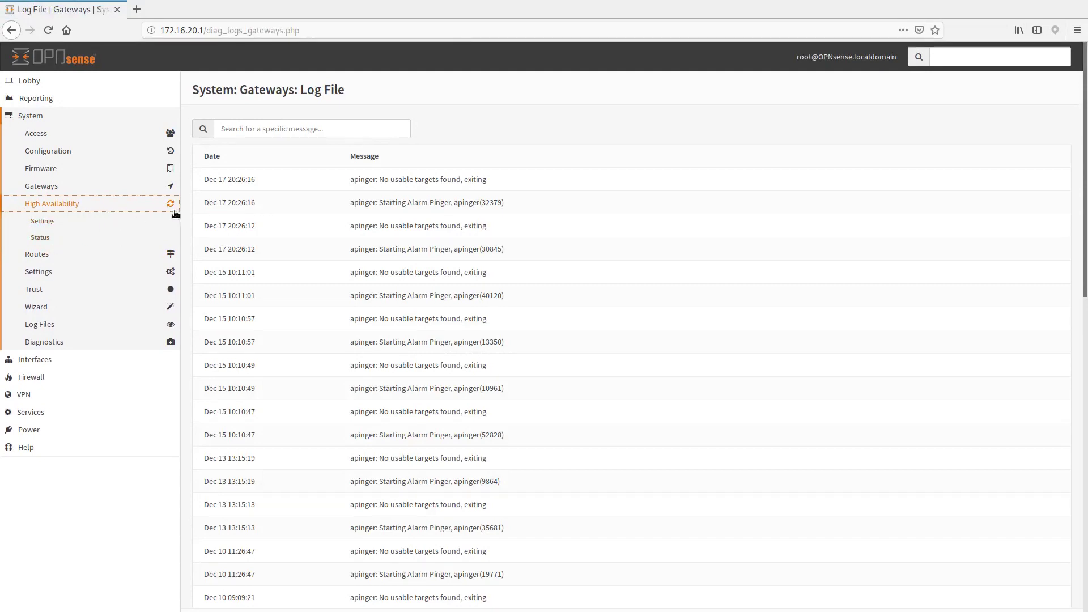
# Step: Check the static routes, highlight the current routing table entries, then open the routes log
pyautogui.click(56, 254)
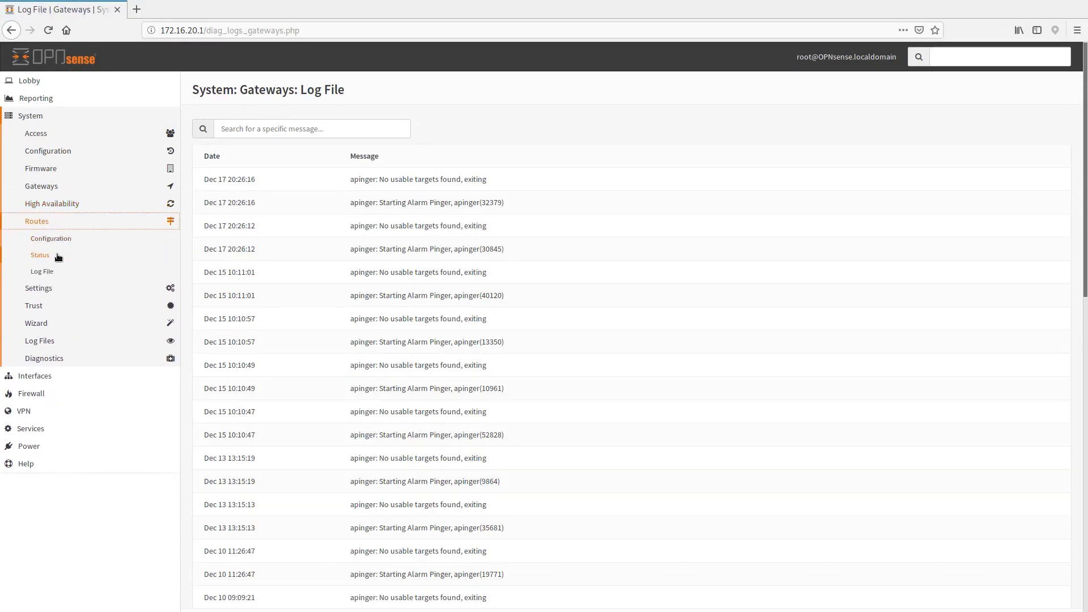
pyautogui.click(80, 240)
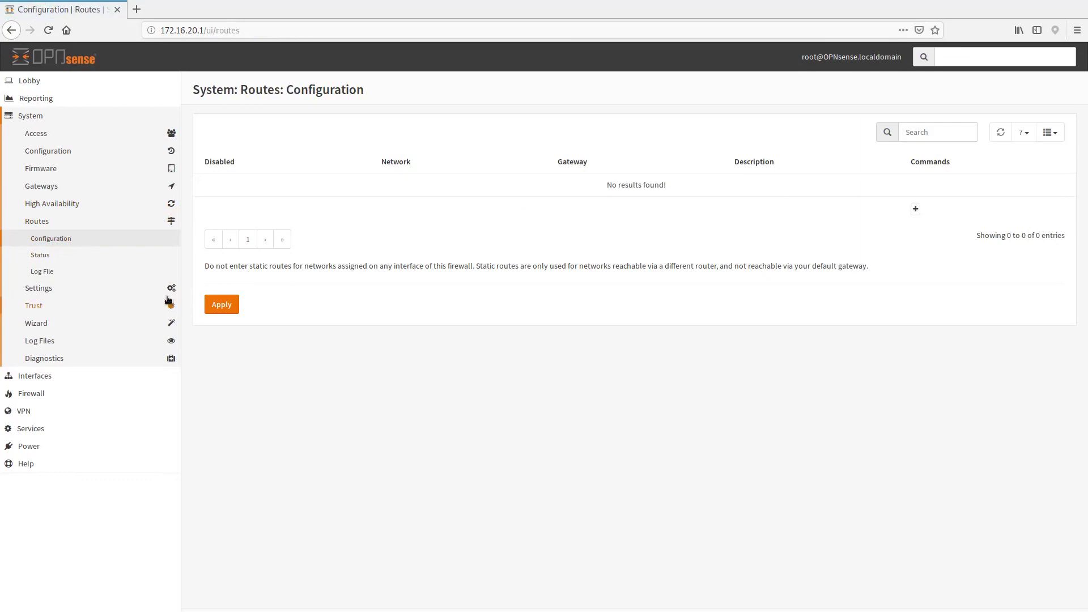
pyautogui.click(60, 260)
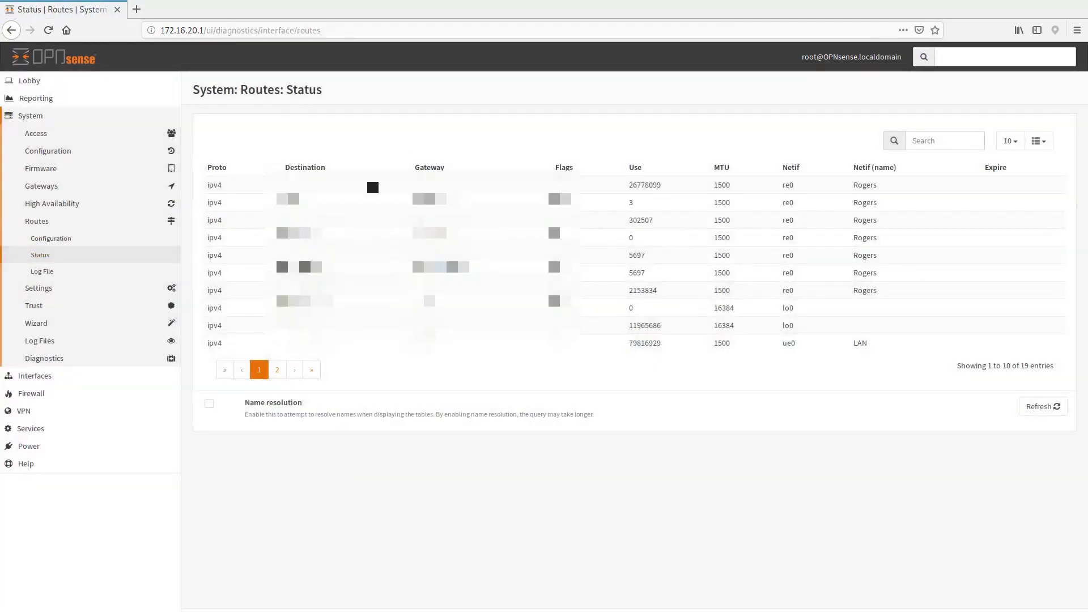
pyautogui.moveTo(250, 178); pyautogui.dragTo(828, 381)
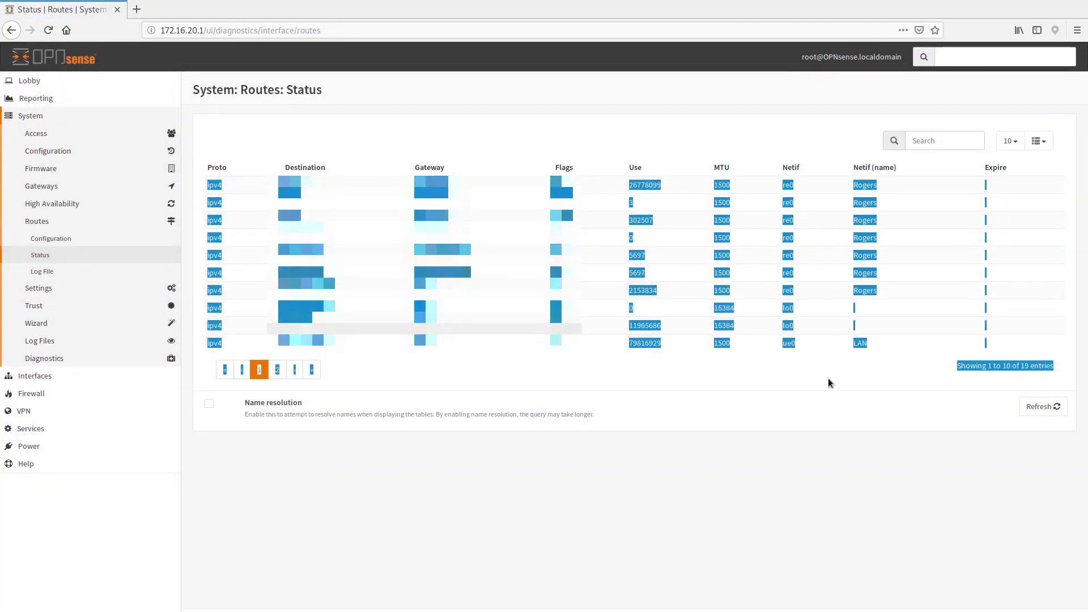
pyautogui.click(686, 181)
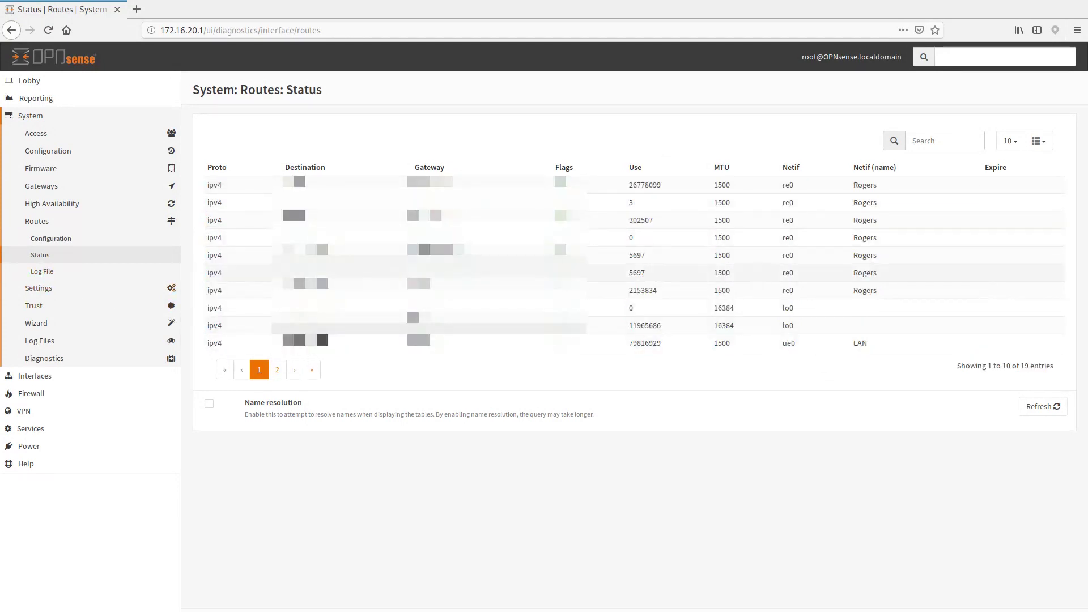
pyautogui.click(43, 272)
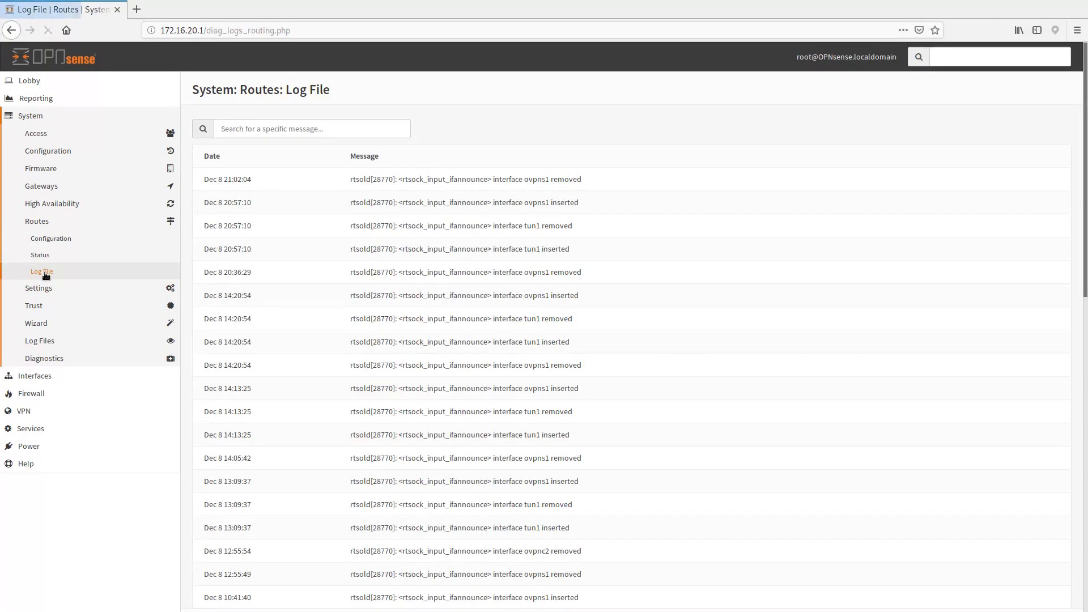
pyautogui.click(49, 289)
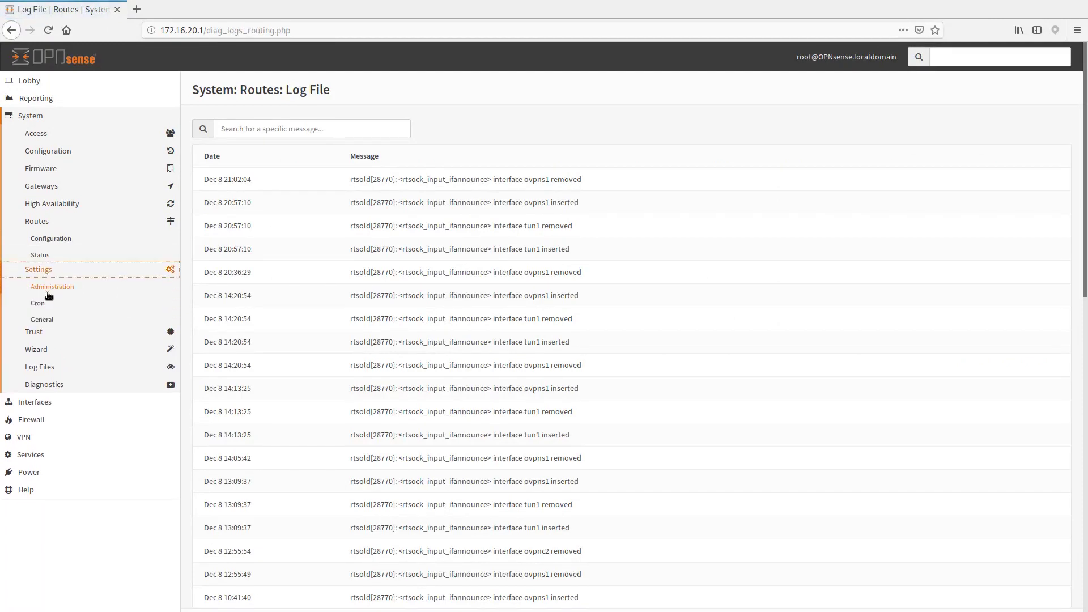
# Step: Scroll through the System Administration settings page
pyautogui.click(51, 256)
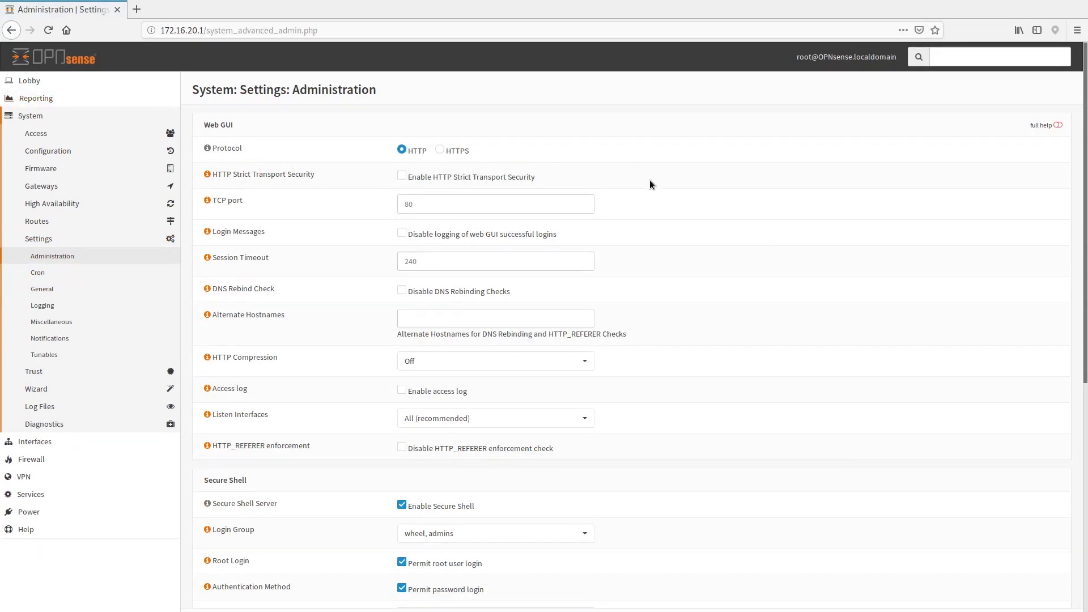
pyautogui.scroll(-7, 556, 271)
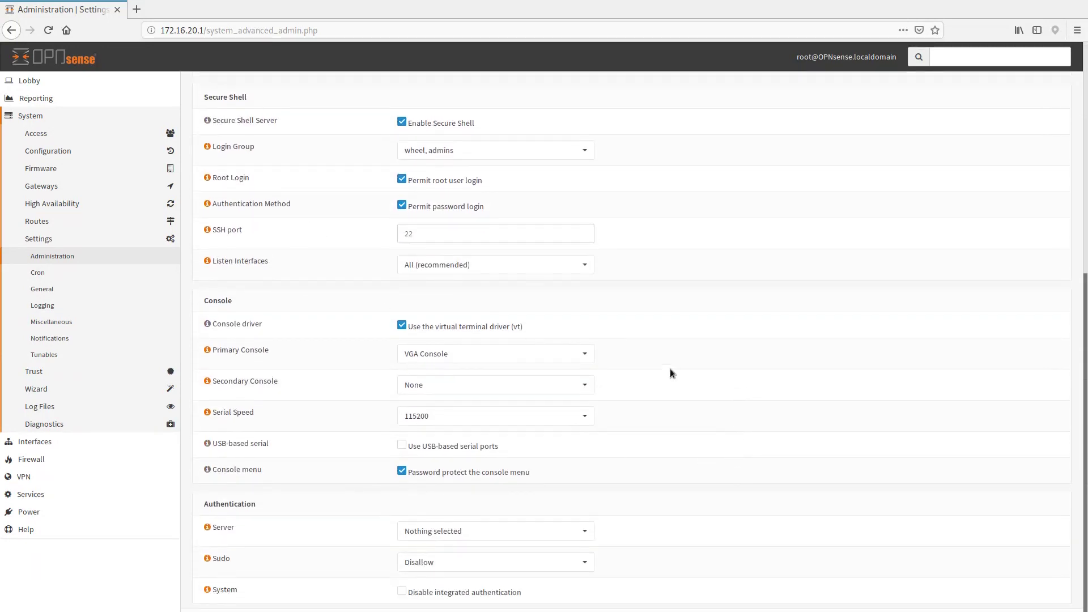
pyautogui.scroll(2, 670, 369)
pyautogui.scroll(-1, 670, 380)
pyautogui.scroll(-1, 670, 389)
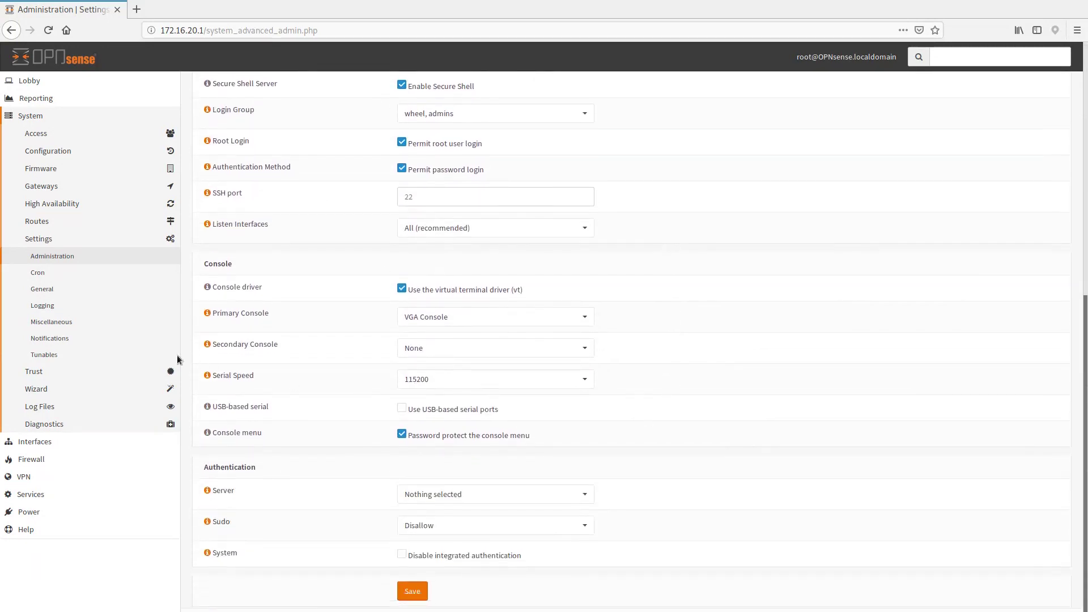
# Step: Look over the Cron, General and Logging settings, ending on Miscellaneous
pyautogui.click(51, 273)
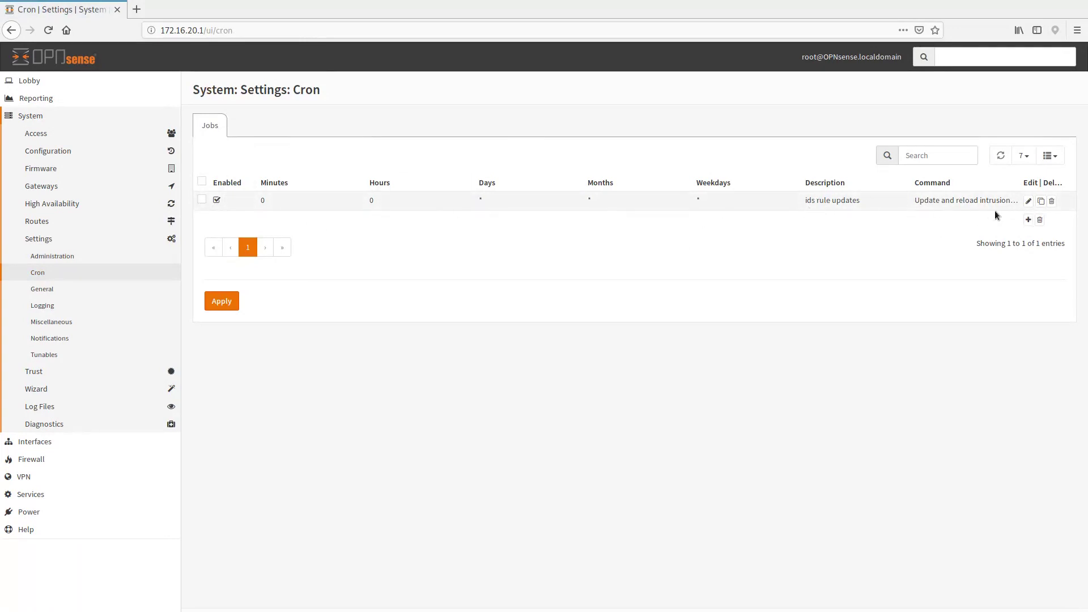
pyautogui.click(63, 291)
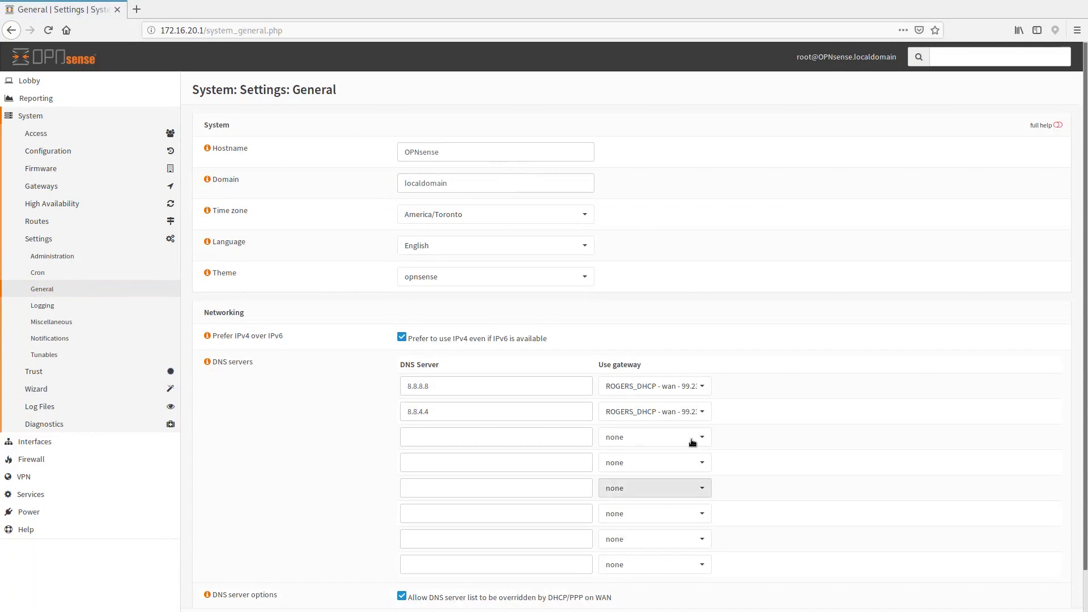
pyautogui.scroll(-2, 575, 493)
pyautogui.scroll(2, 645, 485)
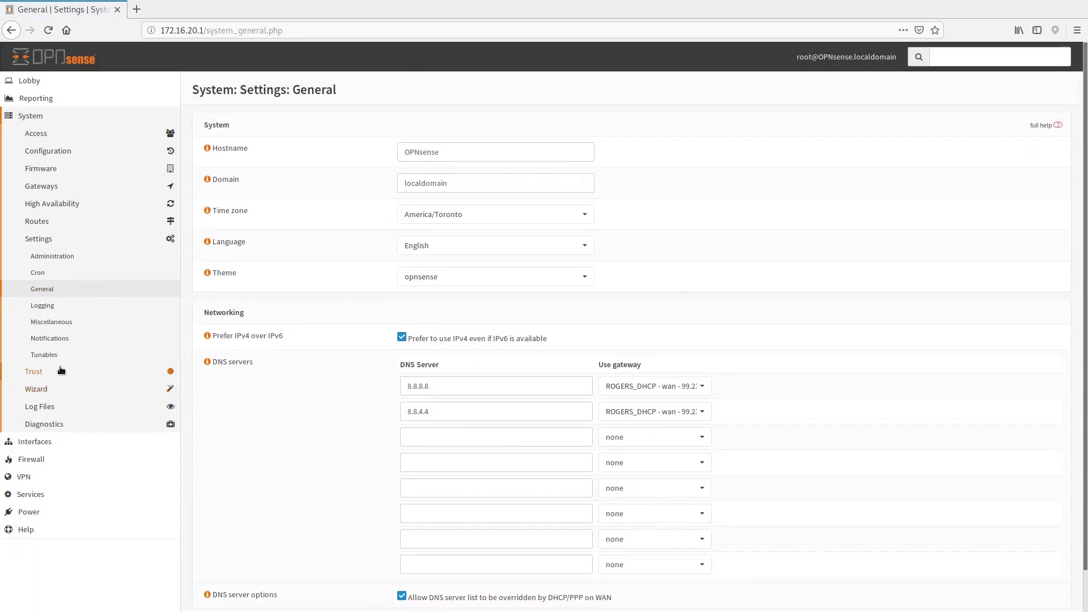
pyautogui.click(50, 309)
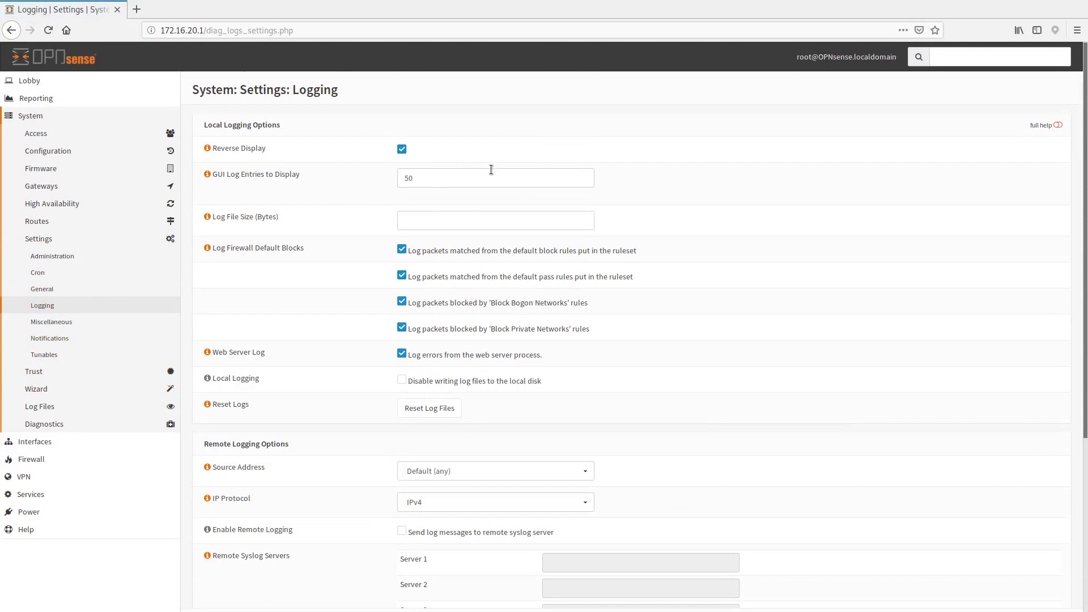
pyautogui.scroll(-3, 617, 404)
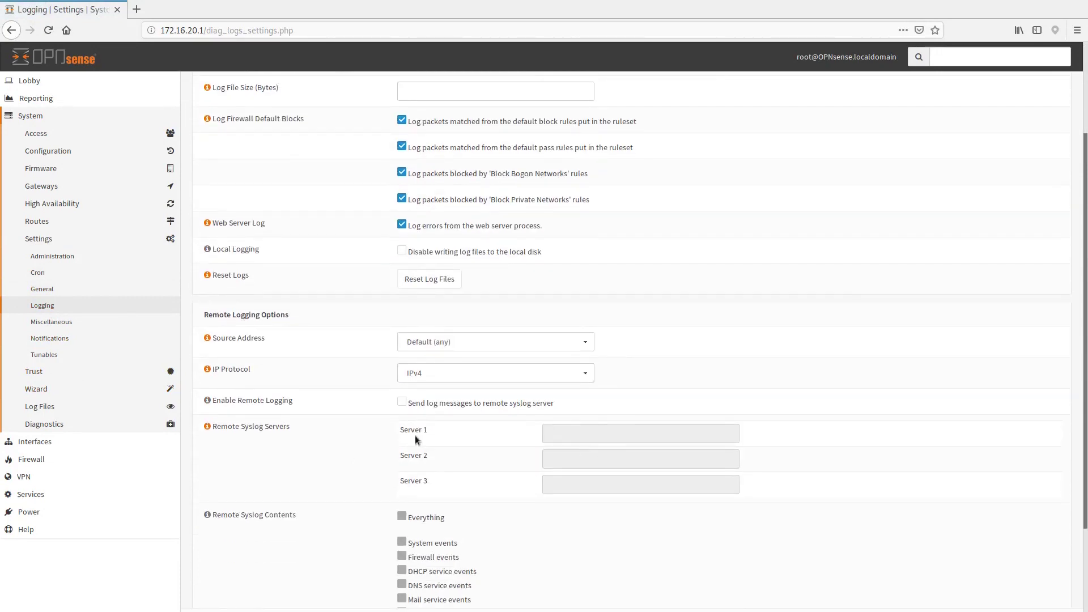
pyautogui.scroll(3, 533, 435)
pyautogui.click(68, 322)
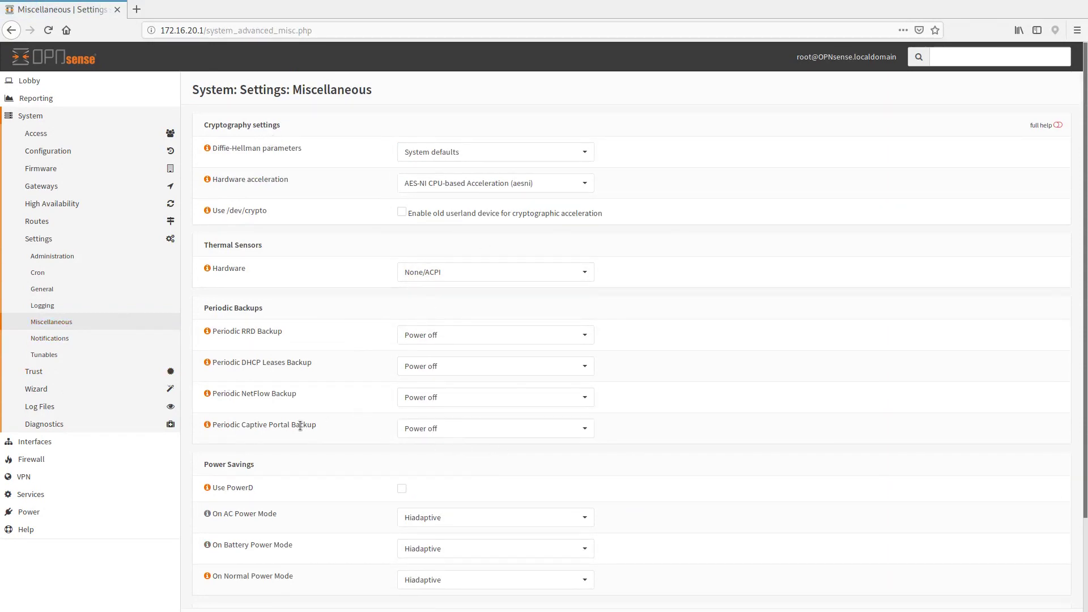
# Step: Scroll the Miscellaneous settings, then view the Notifications settings
pyautogui.scroll(-3, 437, 376)
pyautogui.scroll(3, 433, 380)
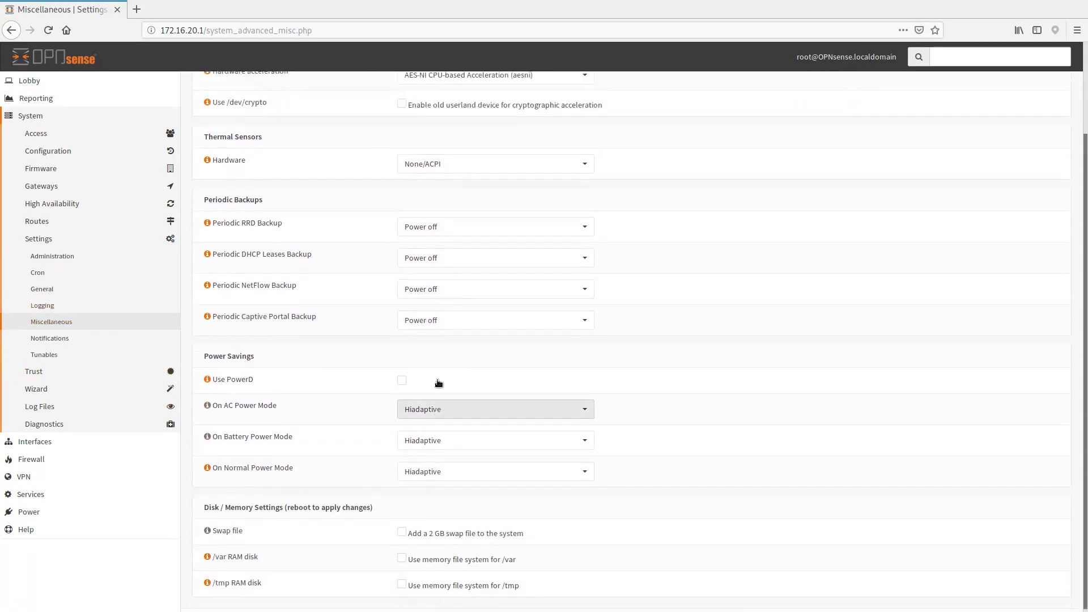
pyautogui.click(54, 340)
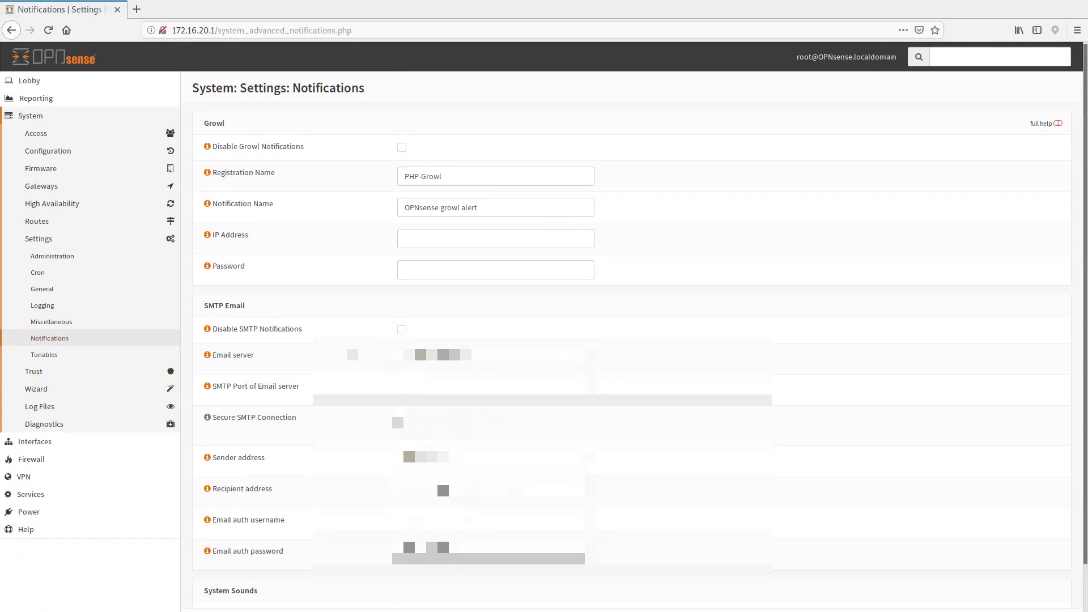
# Step: Scroll through the system tunables list and their default values
pyautogui.click(41, 357)
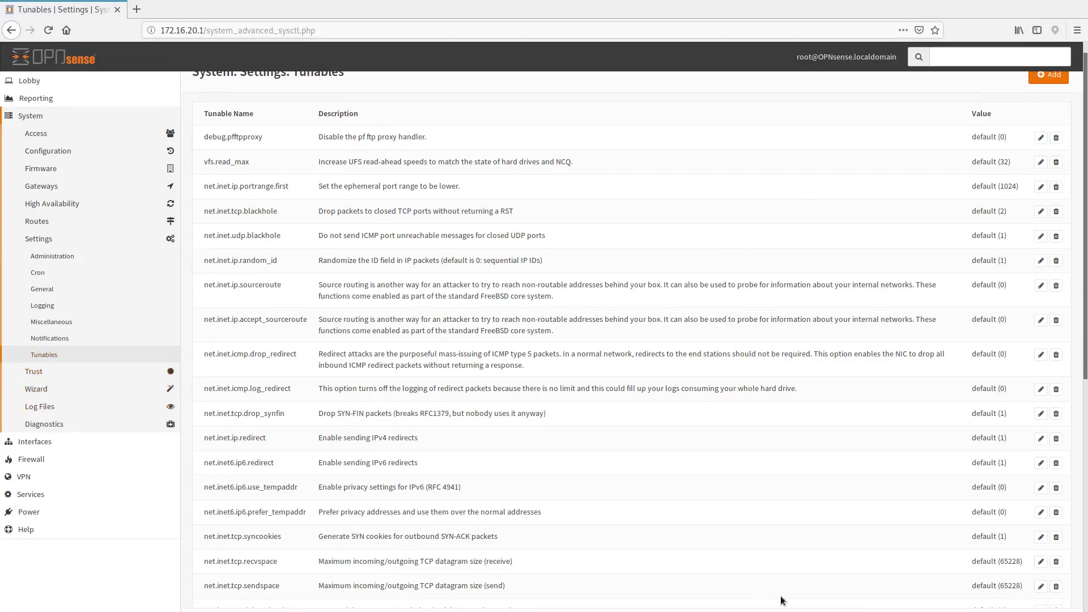
pyautogui.scroll(-3, 609, 431)
pyautogui.scroll(2, 804, 511)
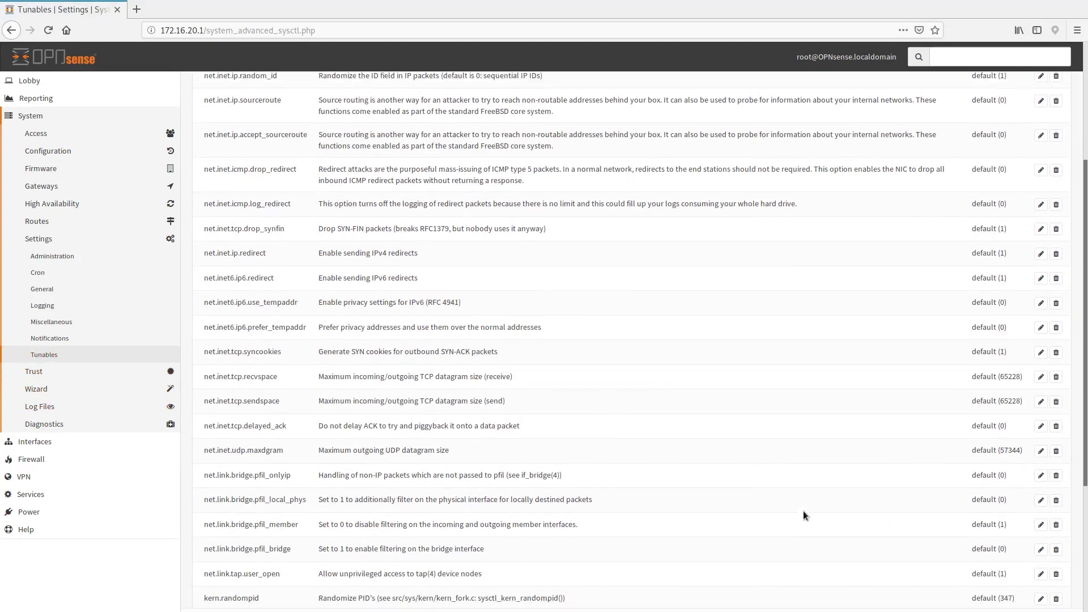
pyautogui.scroll(3, 799, 507)
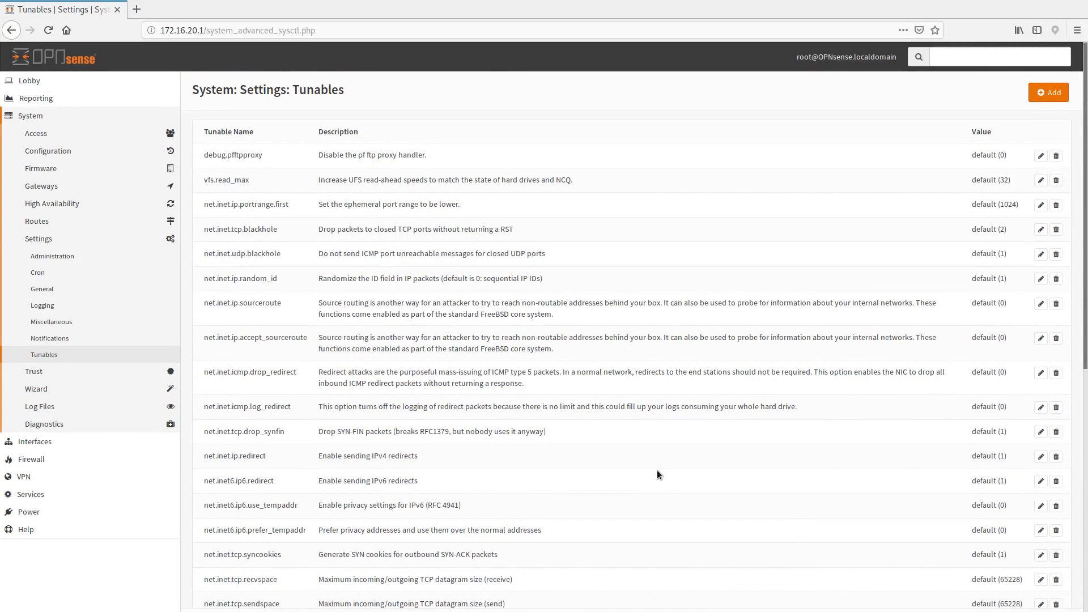
pyautogui.scroll(-1, 658, 471)
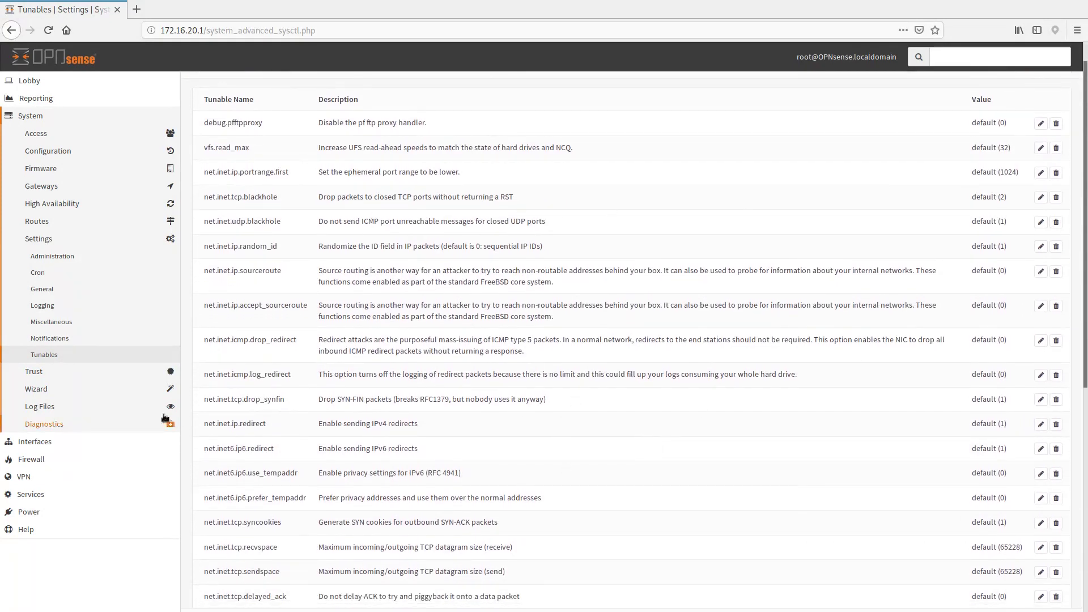
pyautogui.scroll(1, 576, 383)
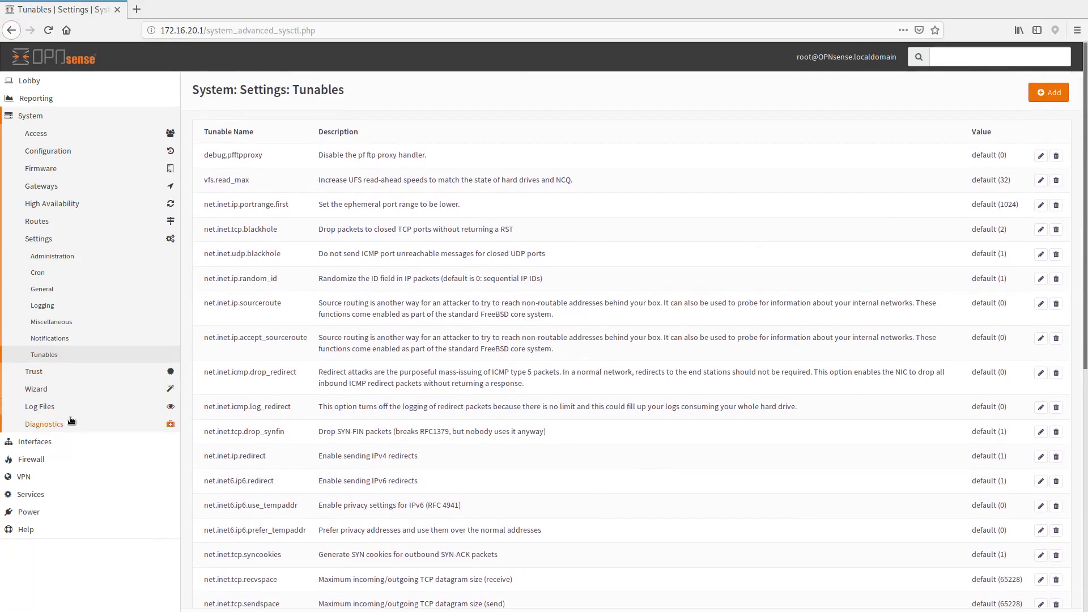
pyautogui.click(67, 375)
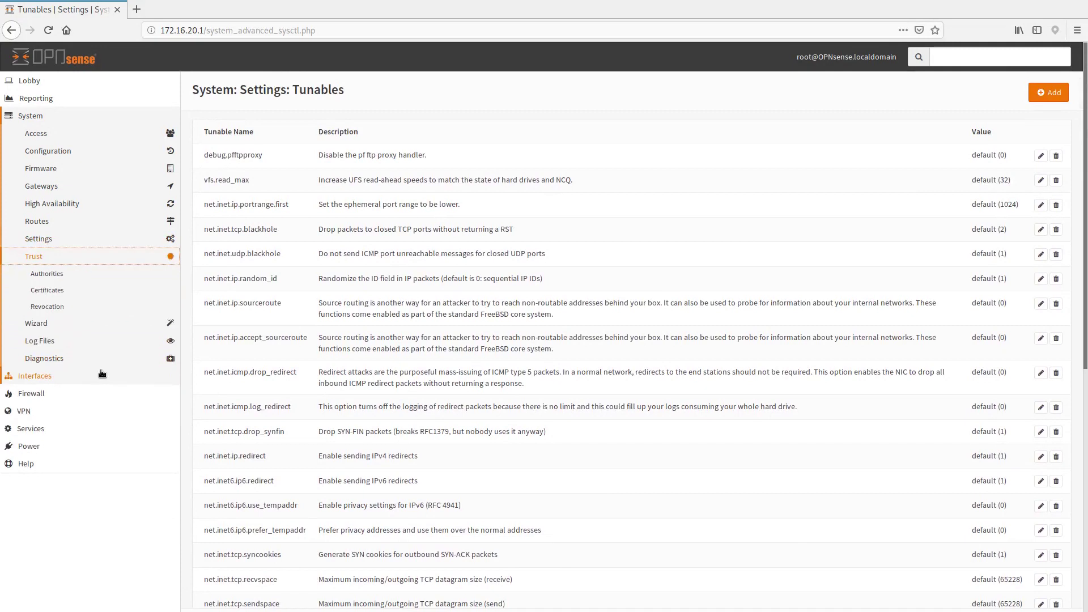
# Step: View the certificate authorities, certificates and certificate revocation lists
pyautogui.click(44, 275)
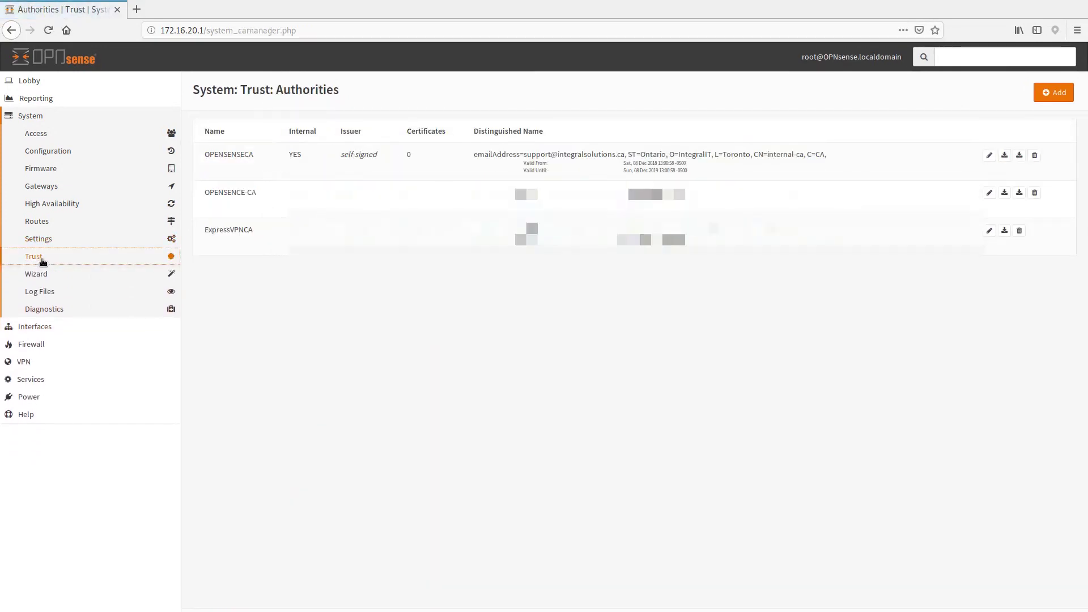
pyautogui.click(56, 291)
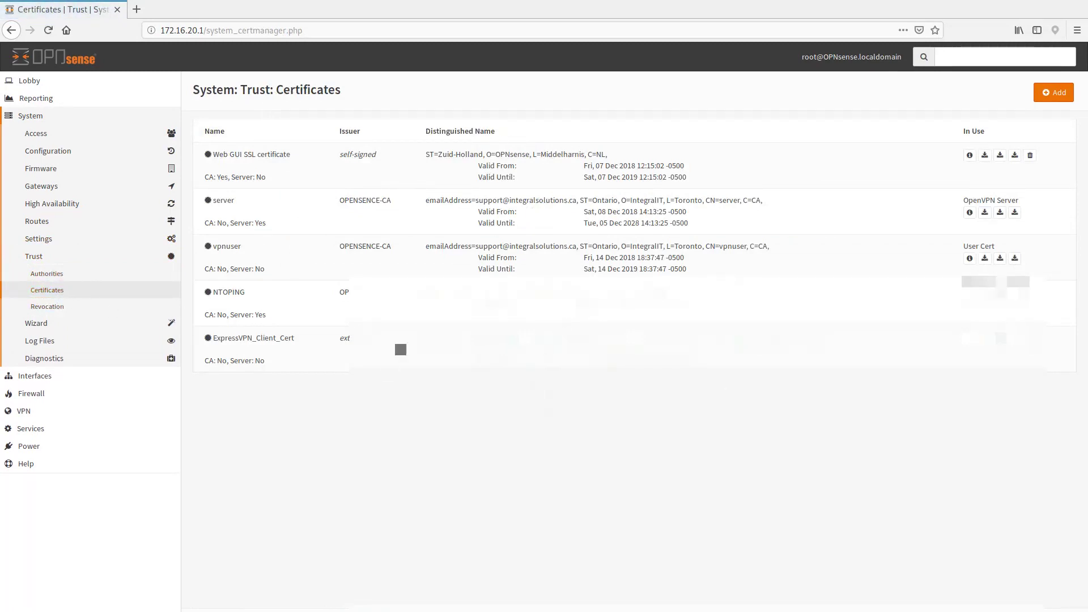
pyautogui.click(52, 310)
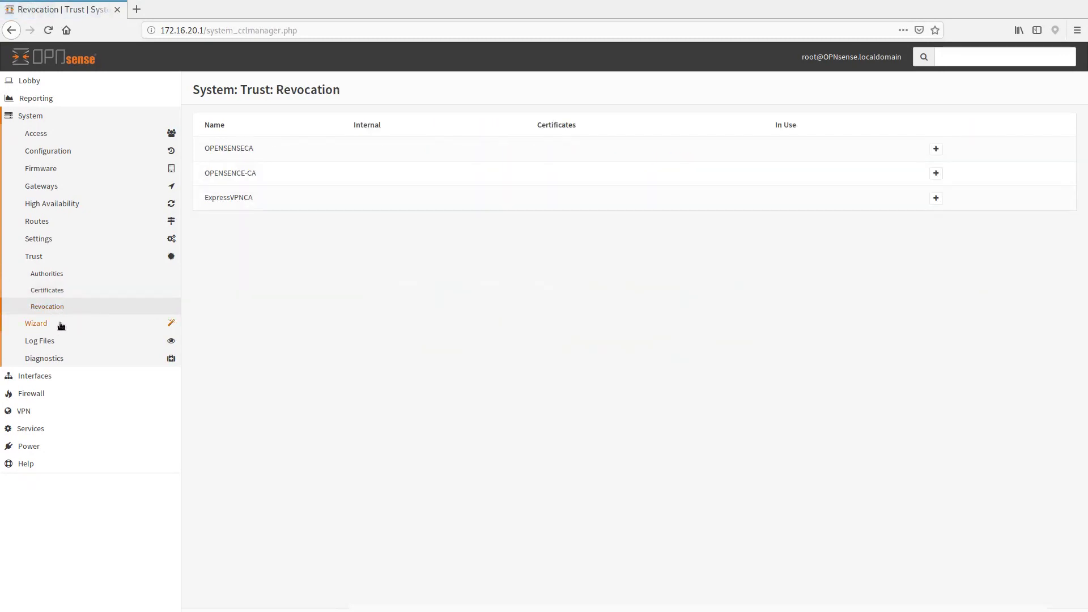
# Step: Launch the setup wizard, then view the Diagnostics activity and services pages
pyautogui.click(65, 328)
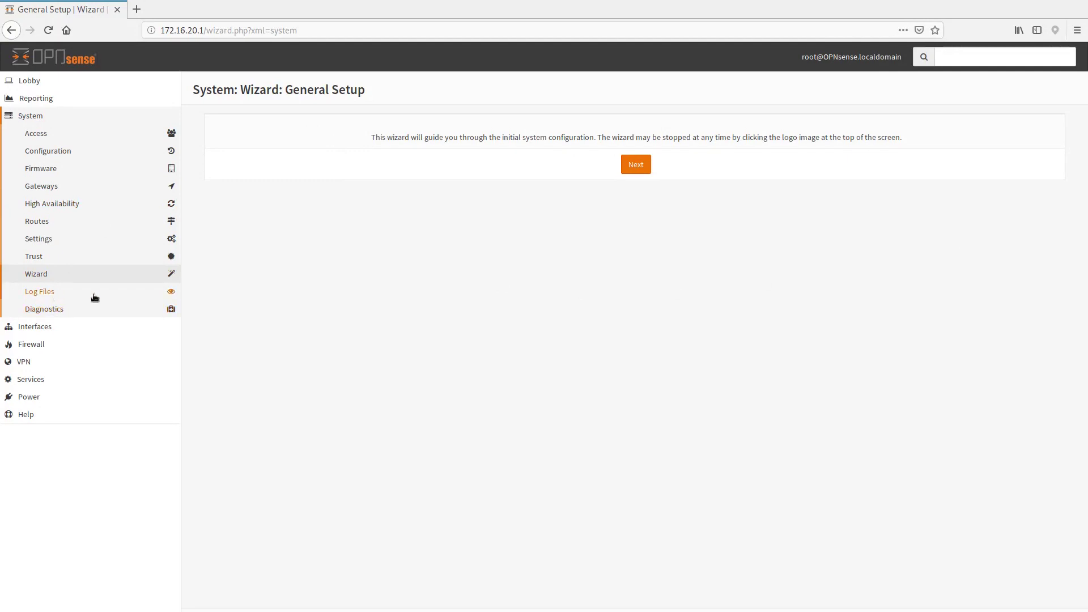
pyautogui.click(74, 295)
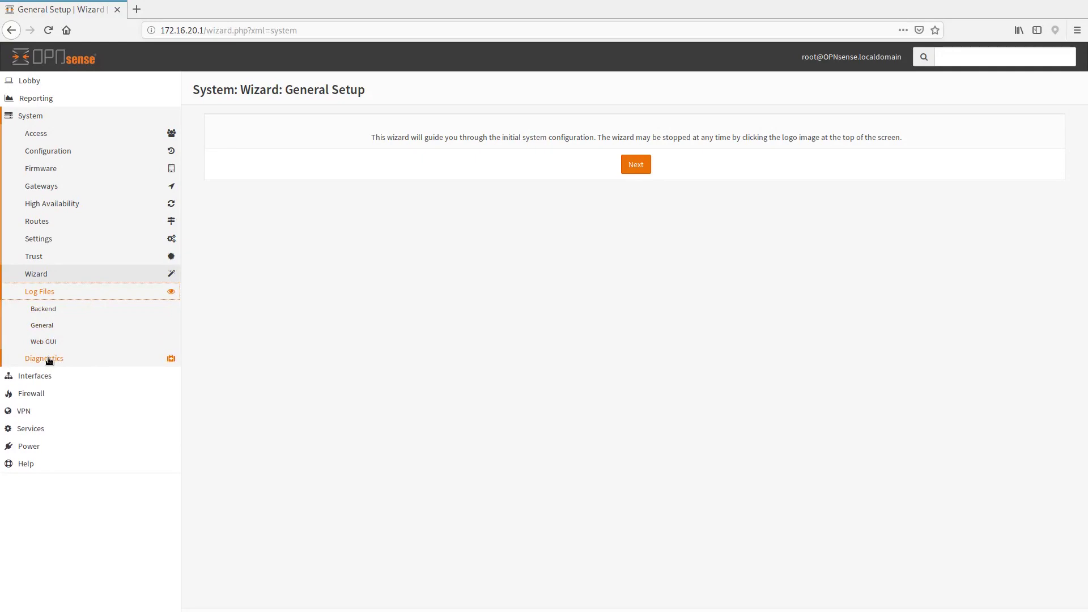
pyautogui.click(50, 360)
pyautogui.click(45, 331)
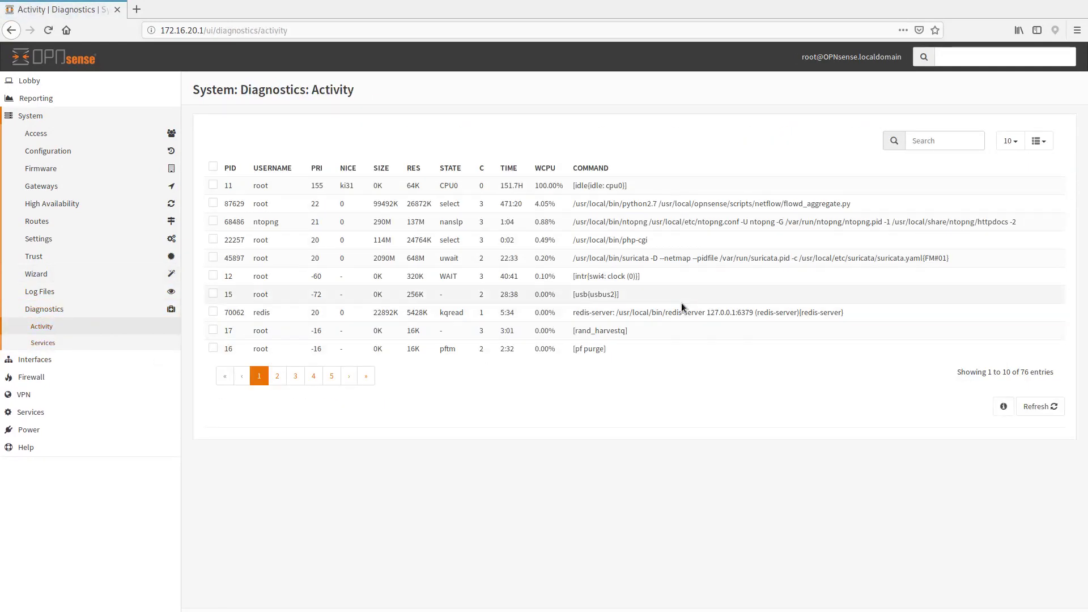
pyautogui.click(42, 344)
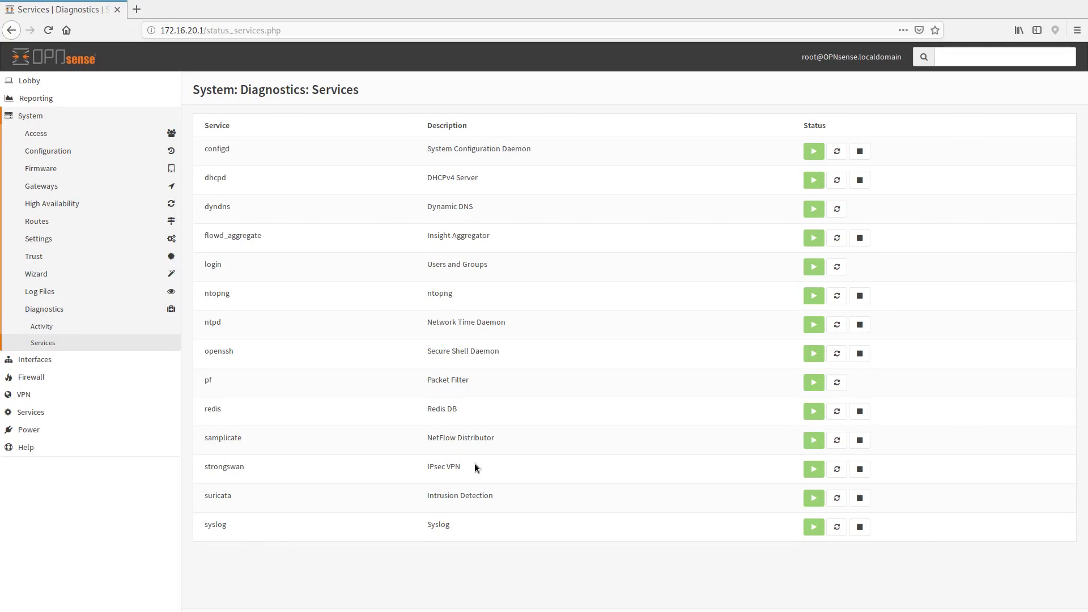
# Step: Expand the Interfaces section of the sidebar while the services status stays shown
pyautogui.click(39, 362)
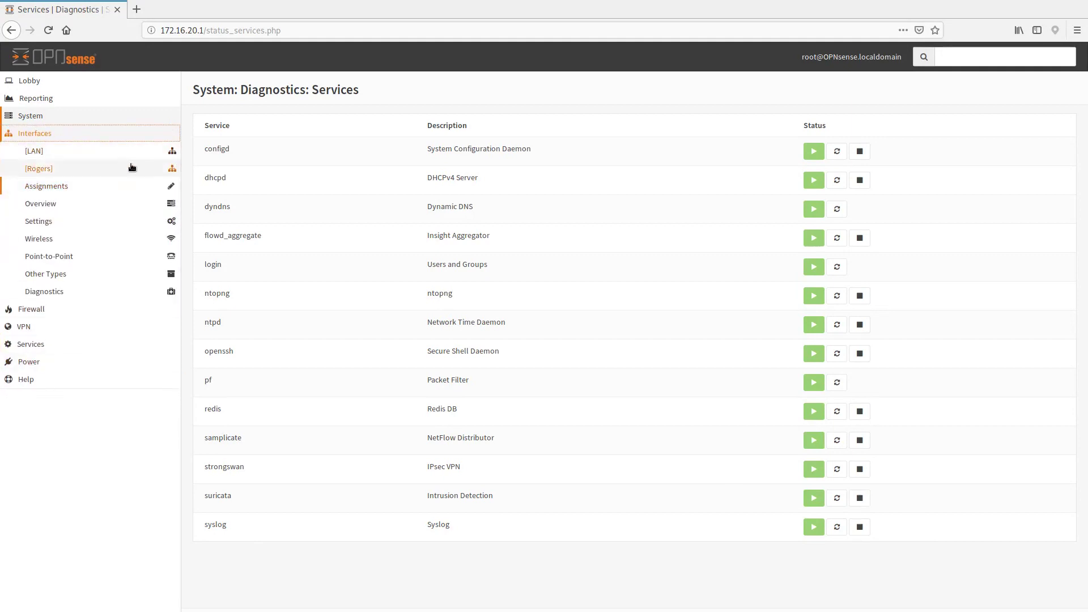
# Step: Review the LAN and Rogers interface settings, then the port assignments and interfaces overview
pyautogui.click(66, 152)
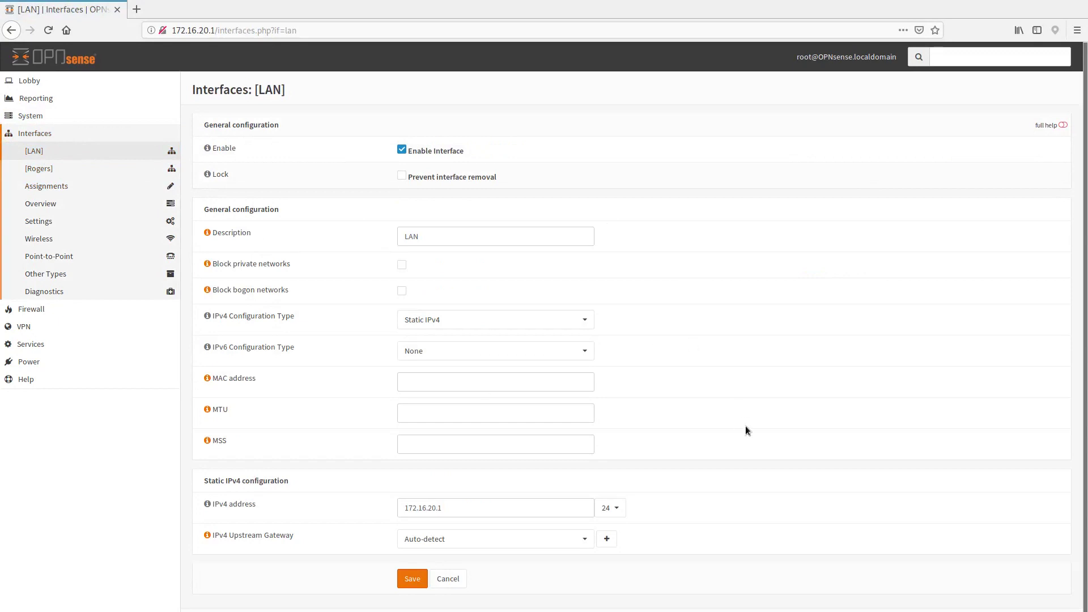
pyautogui.scroll(-1, 747, 426)
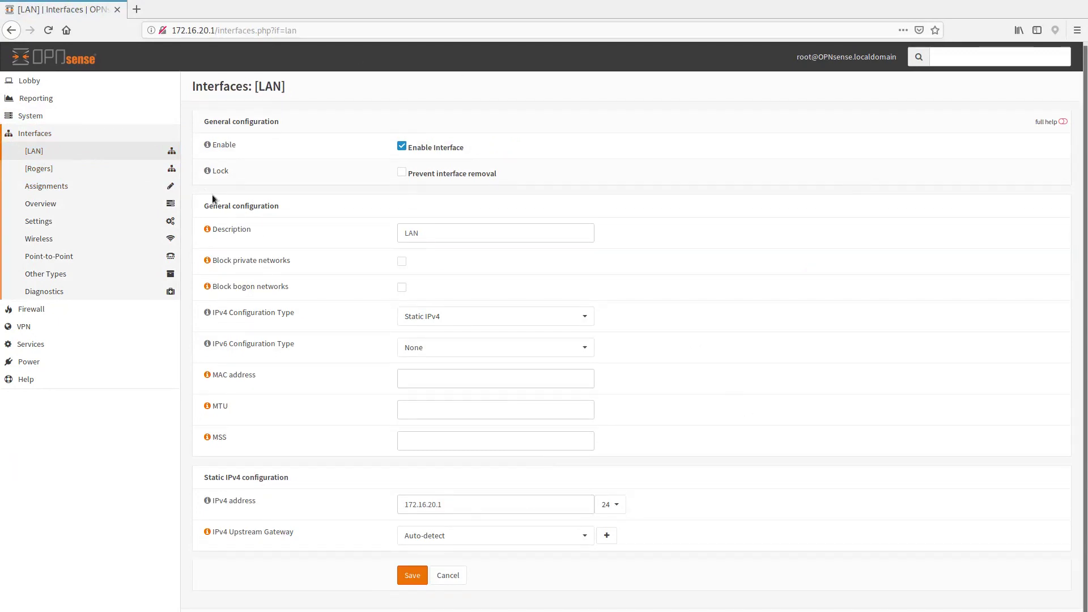
pyautogui.click(64, 170)
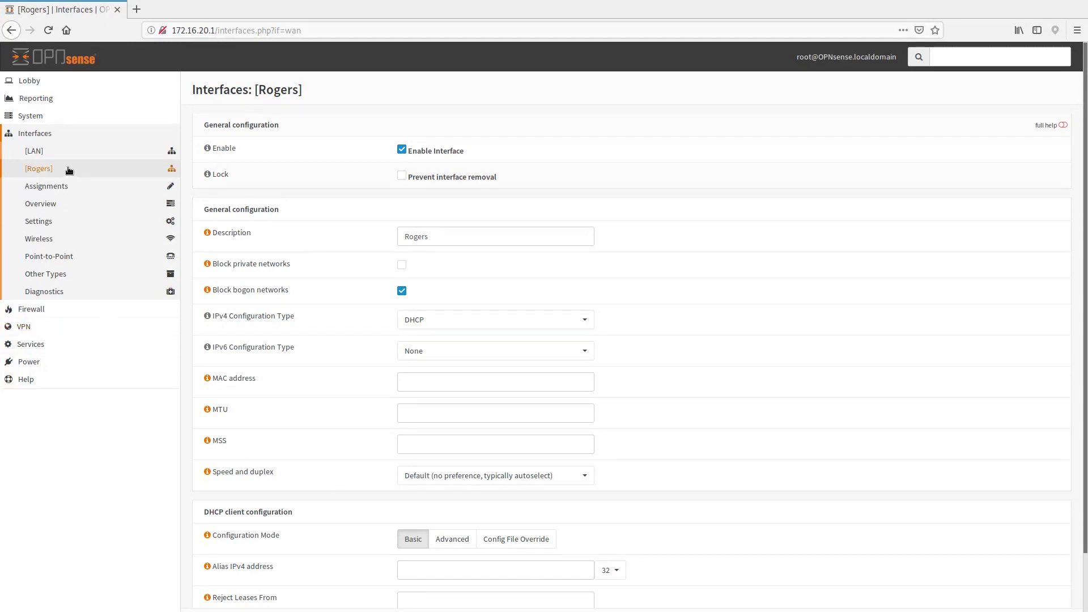
pyautogui.click(73, 187)
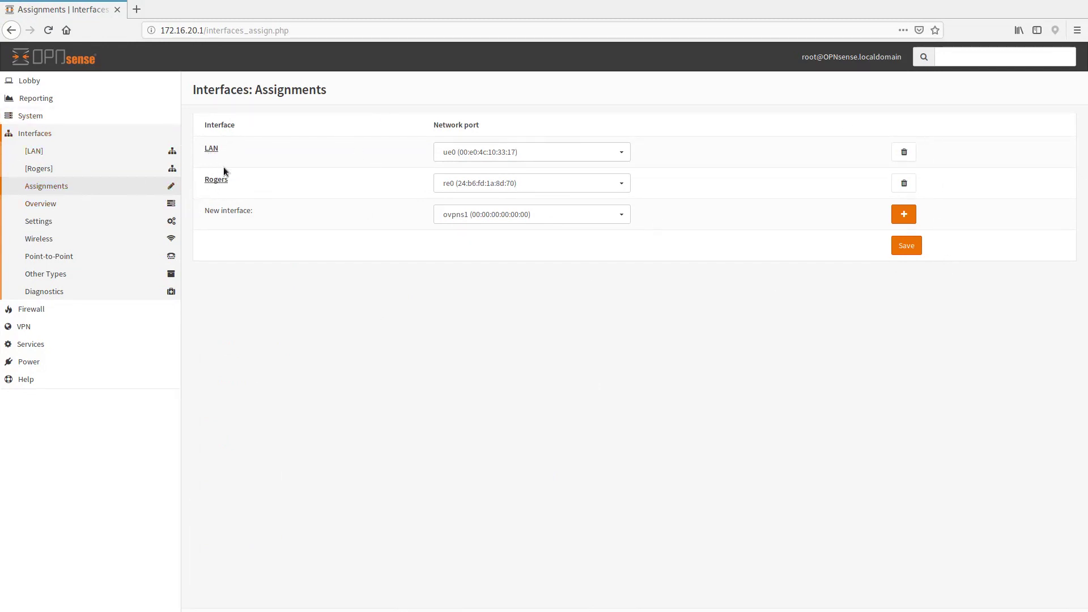
pyautogui.click(86, 212)
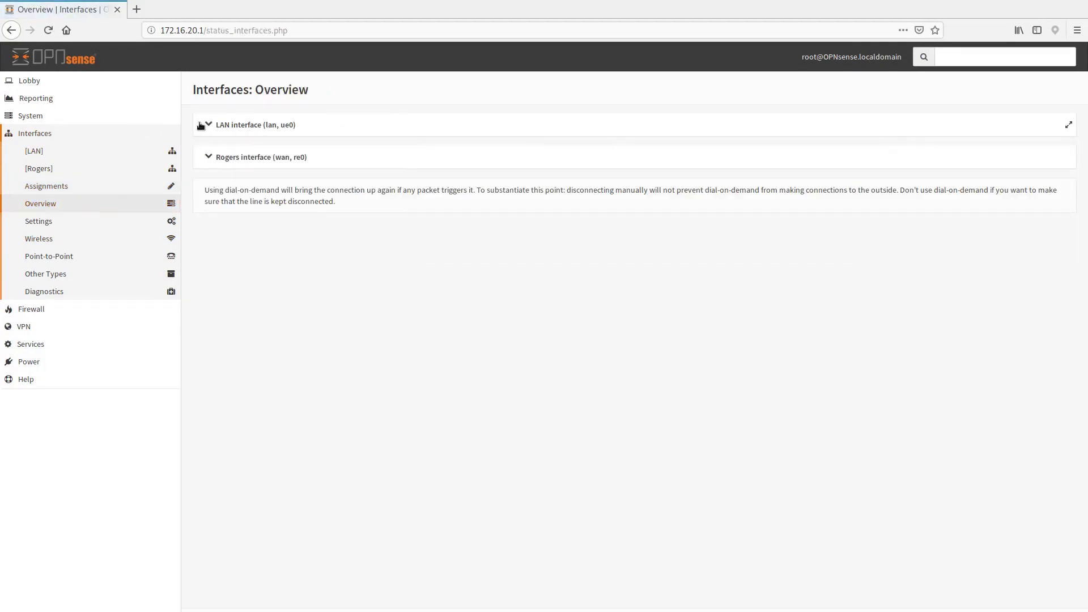
# Step: Expand the LAN status panel, then view the disabled hardware offload interface settings
pyautogui.click(209, 124)
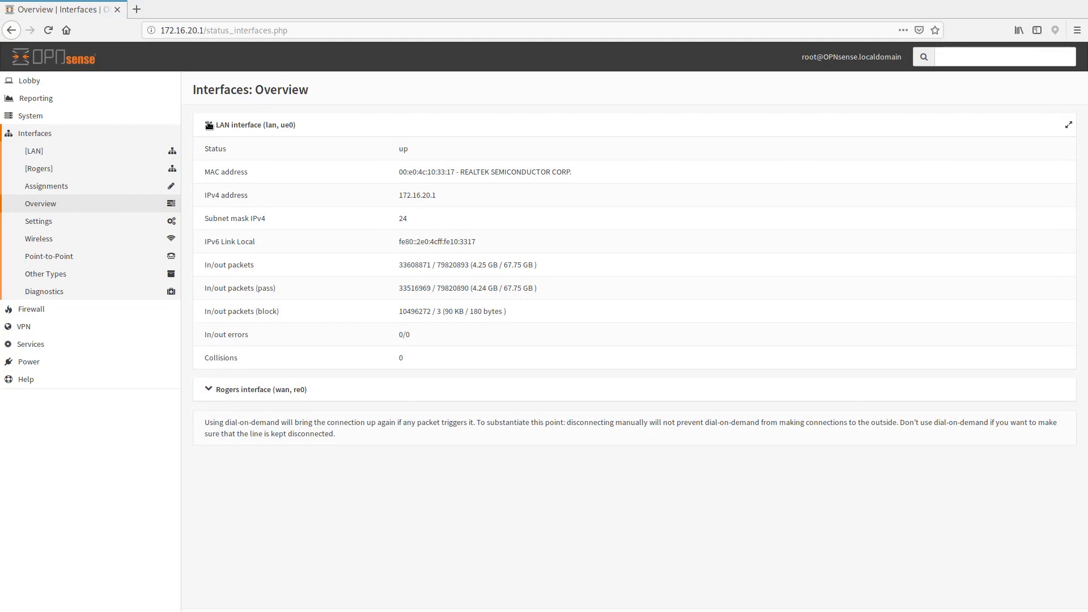
pyautogui.click(69, 227)
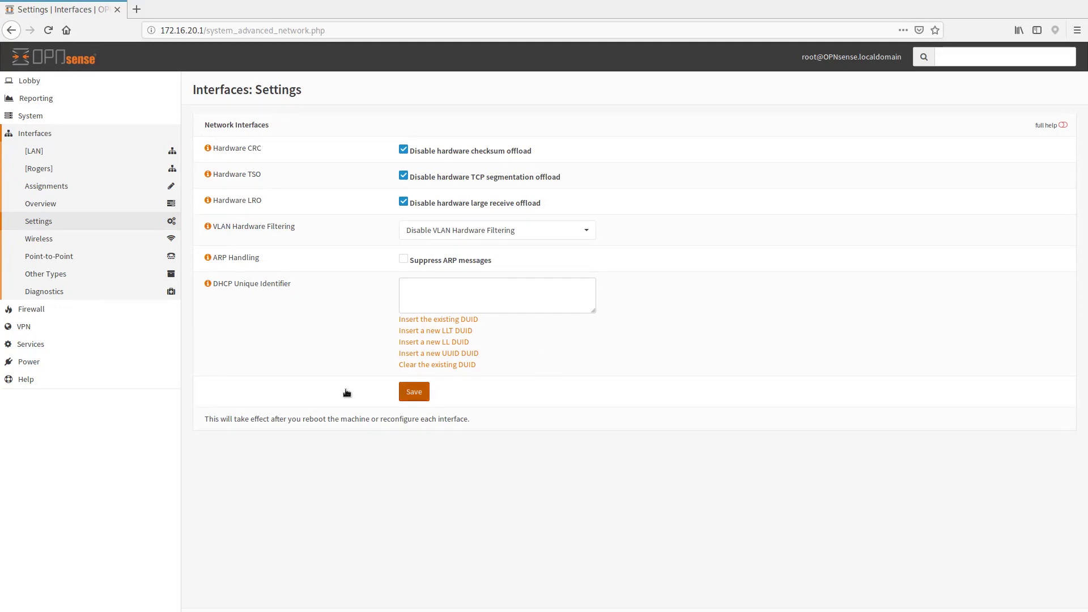
pyautogui.click(40, 240)
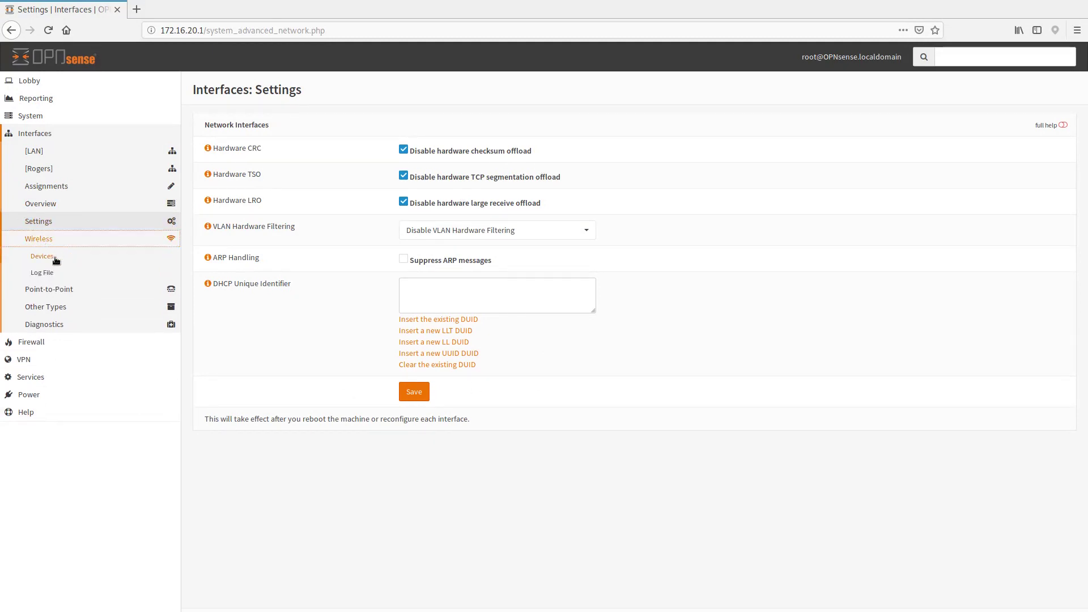
# Step: Start a new wireless clone with parent iwn0, then cancel without saving
pyautogui.click(53, 257)
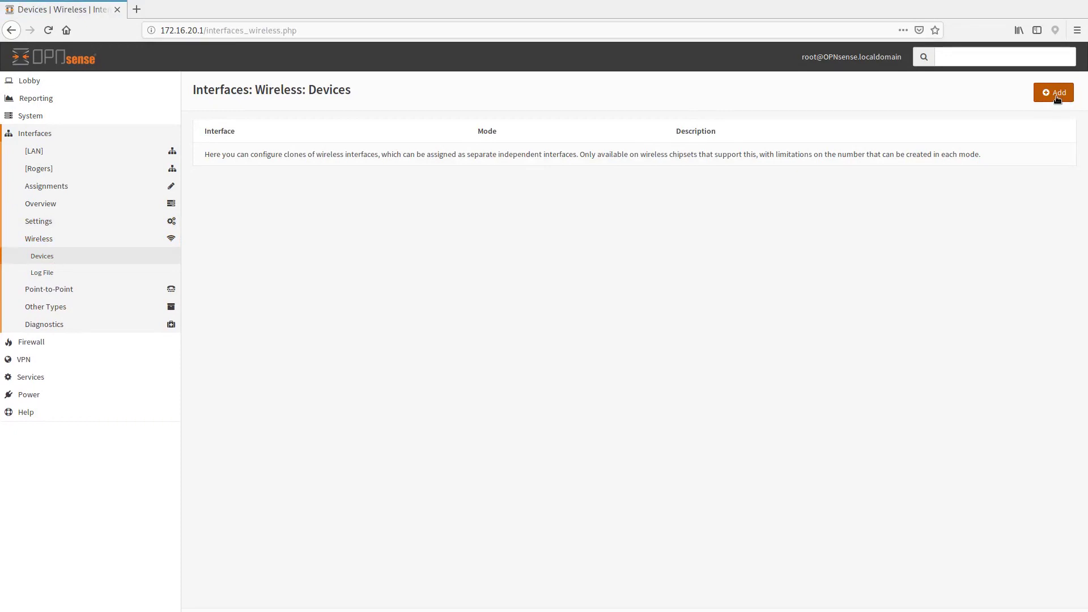
pyautogui.click(1057, 100)
pyautogui.click(569, 154)
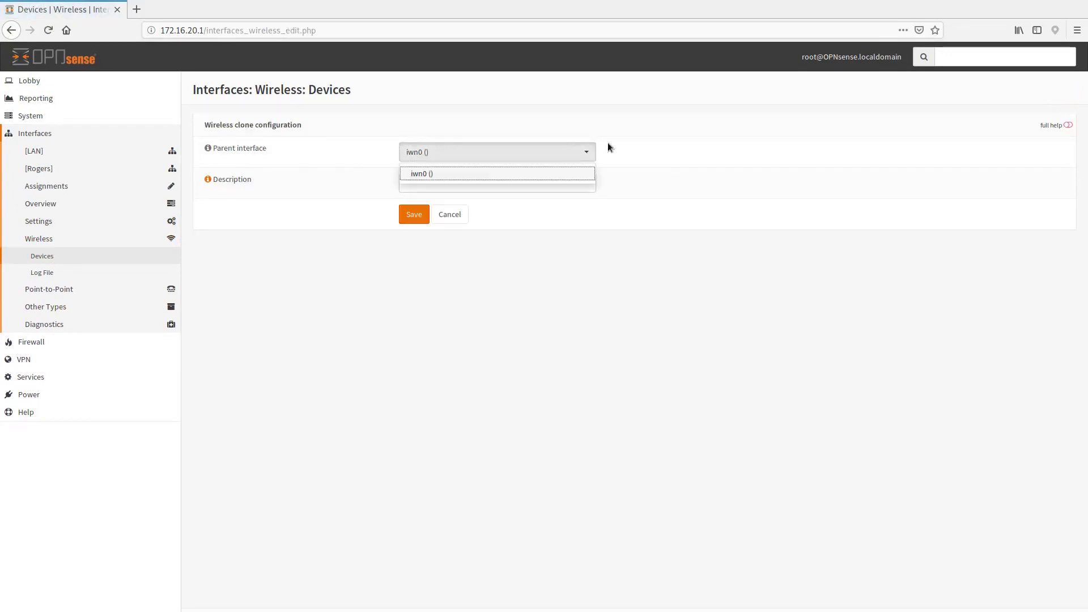
pyautogui.click(576, 143)
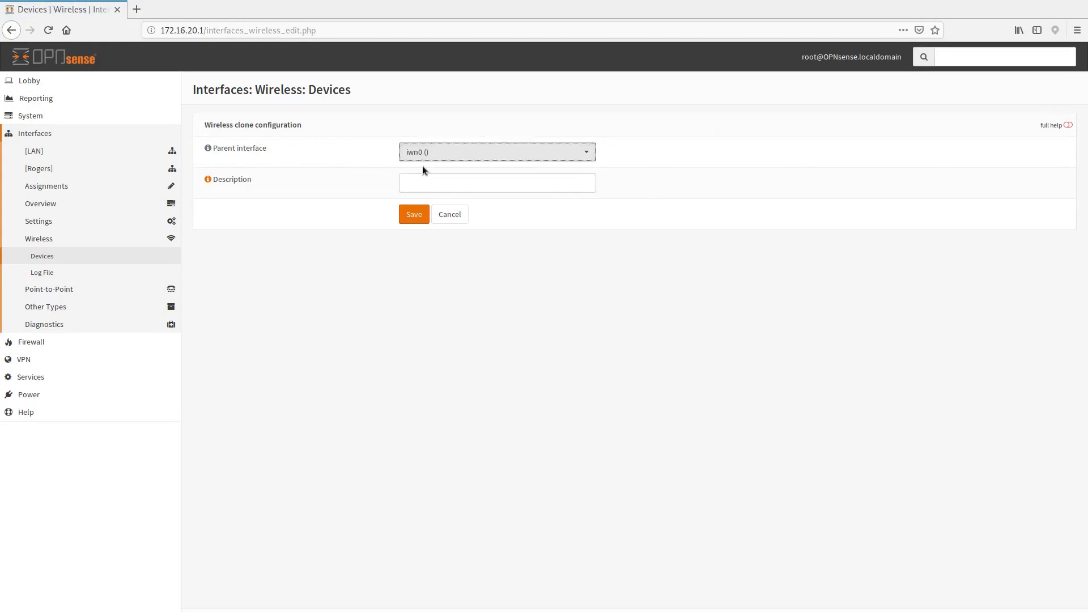
pyautogui.click(450, 216)
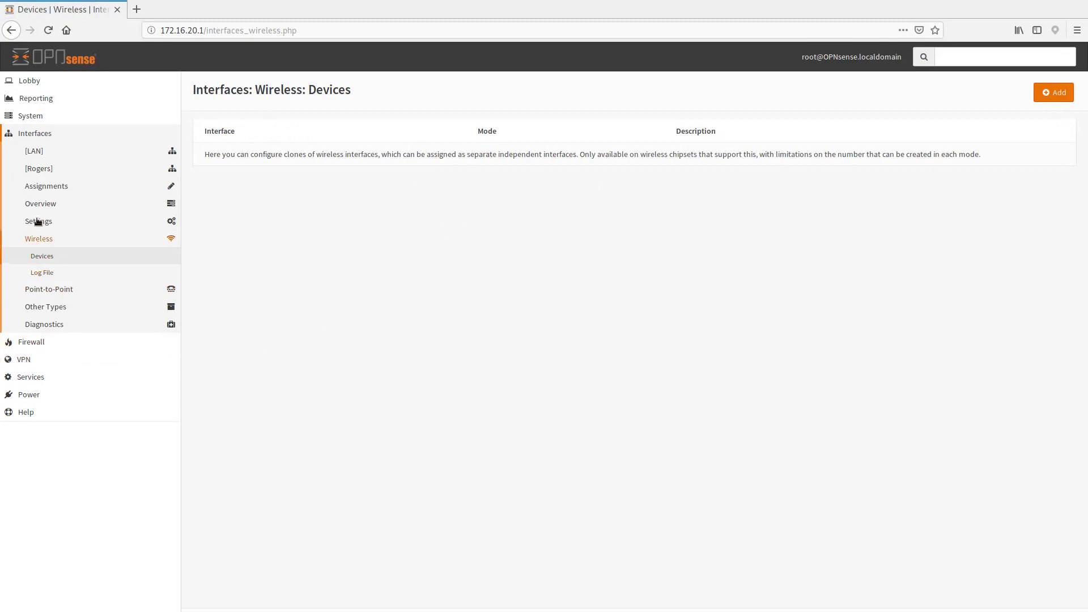
# Step: Open the empty Point-to-Point devices list
pyautogui.click(59, 292)
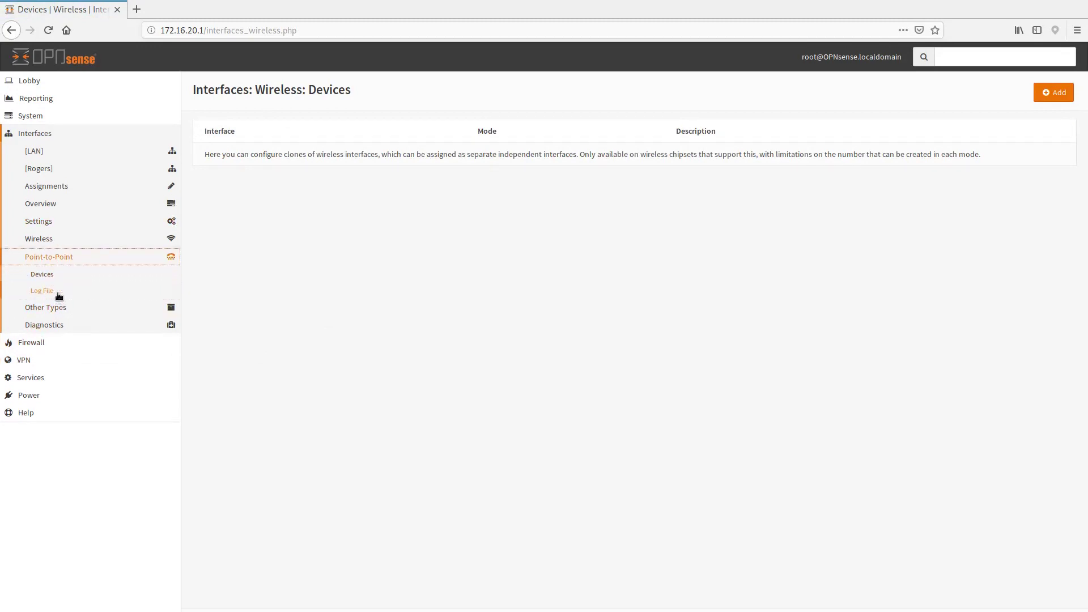
pyautogui.click(54, 278)
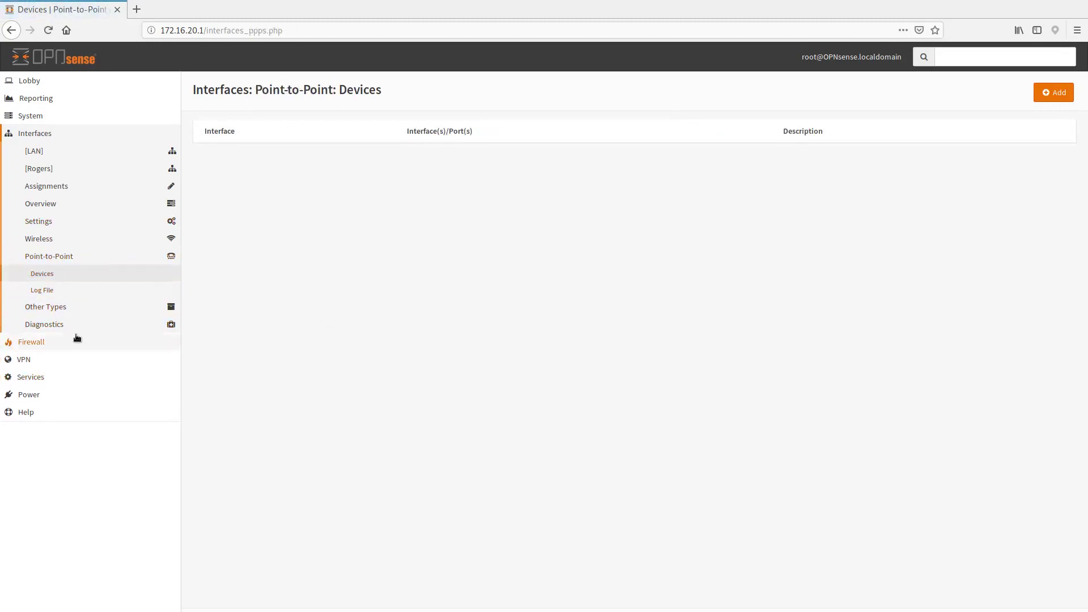
pyautogui.click(67, 308)
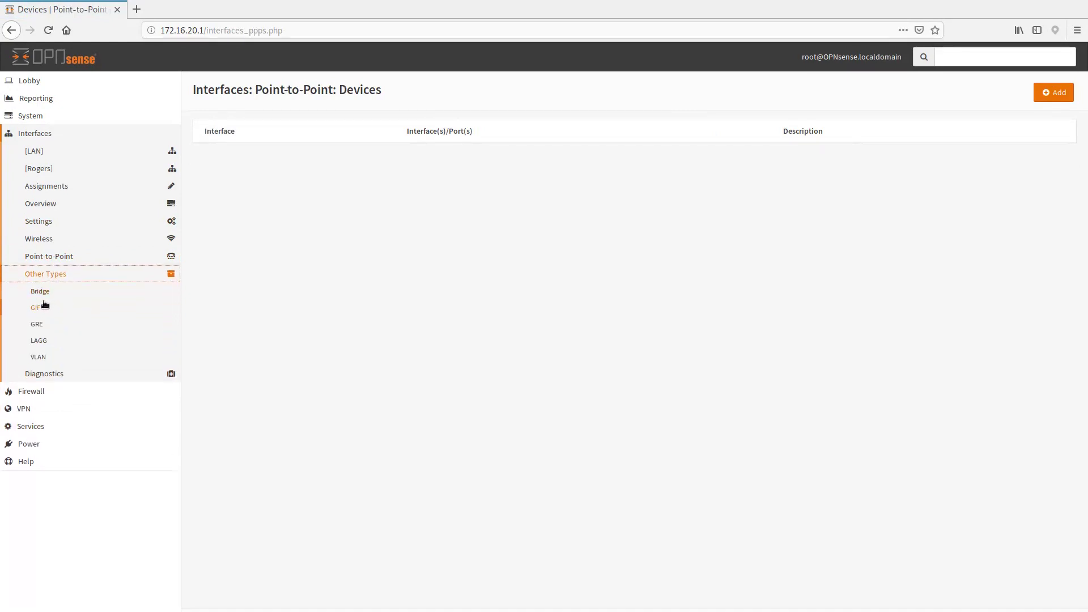
# Step: Browse the Bridge, GIF, GRE and VLAN lists, then open the firewall aliases showing GEOBLKCA
pyautogui.click(43, 294)
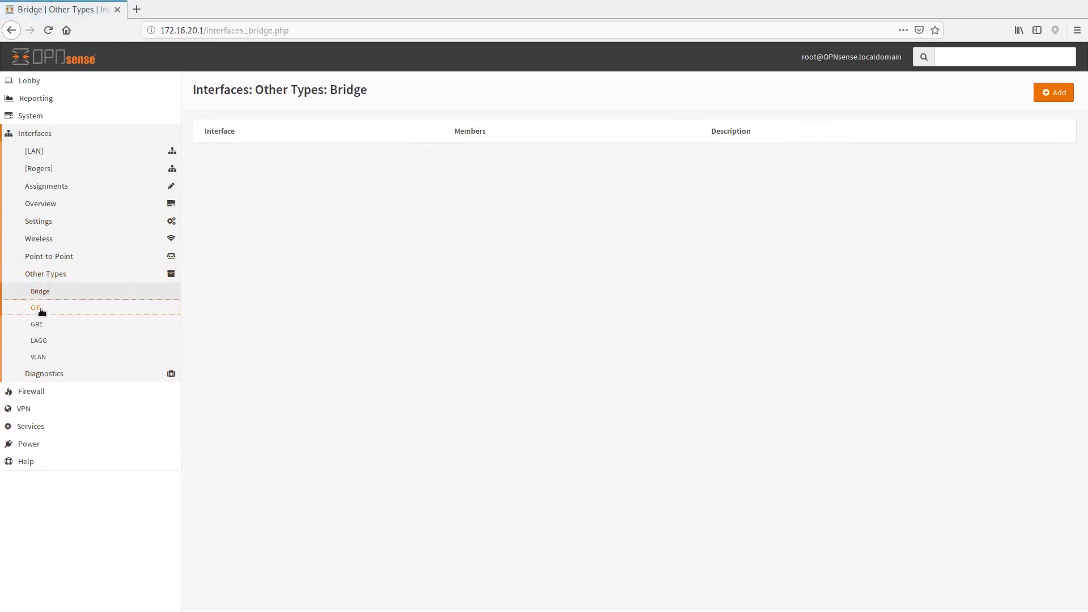
pyautogui.click(41, 311)
pyautogui.click(47, 331)
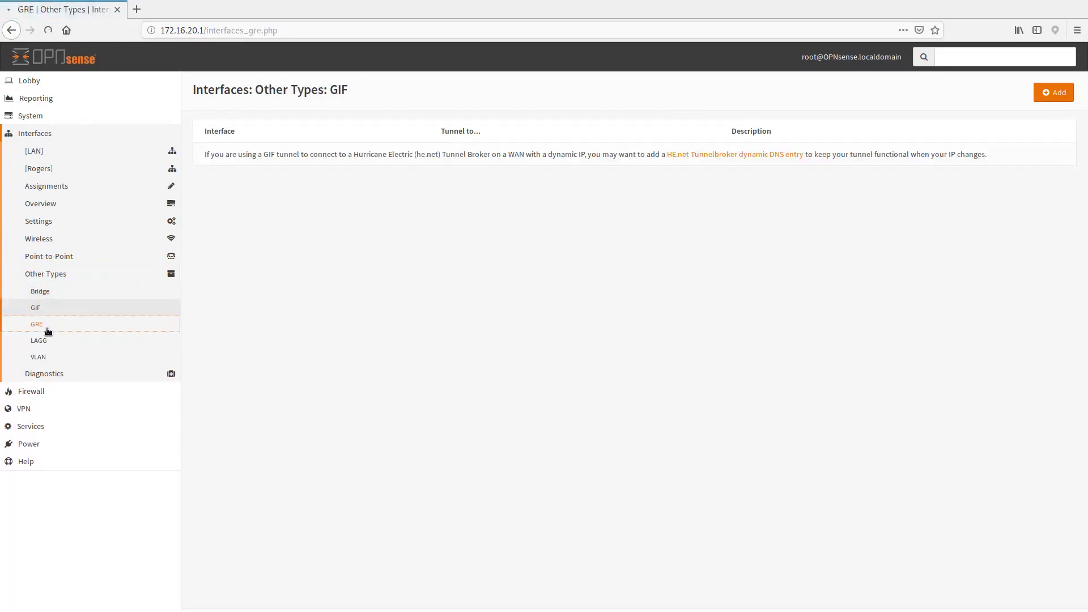
pyautogui.click(47, 361)
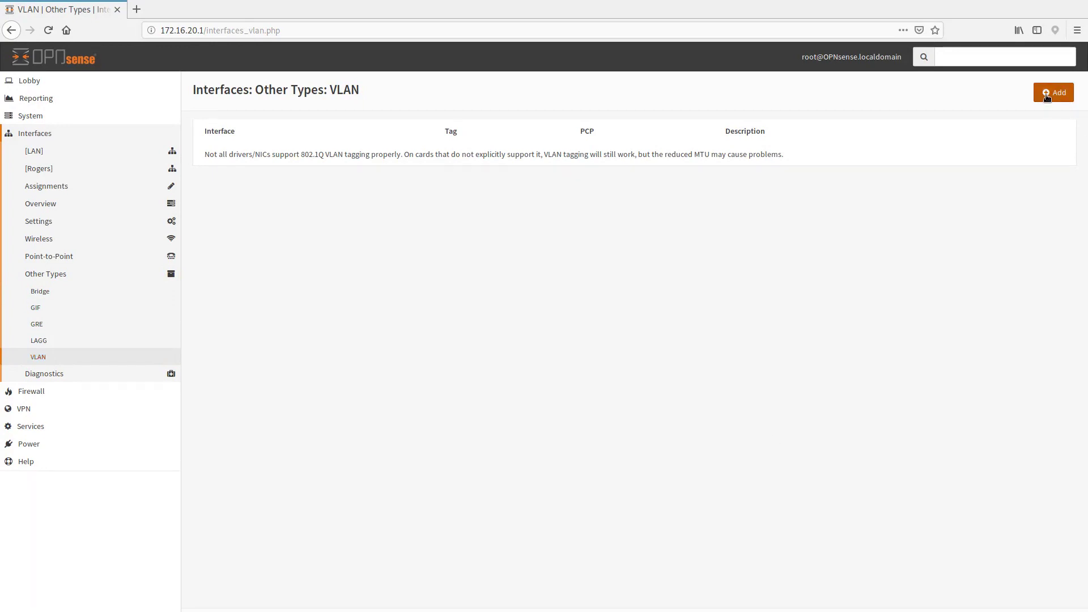
pyautogui.click(44, 325)
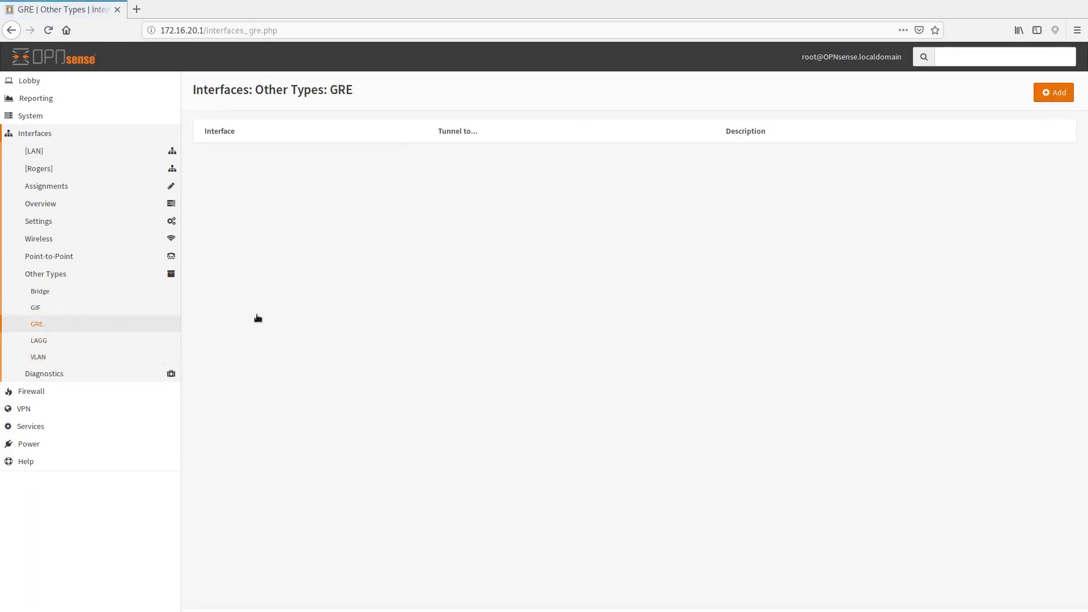
pyautogui.click(37, 311)
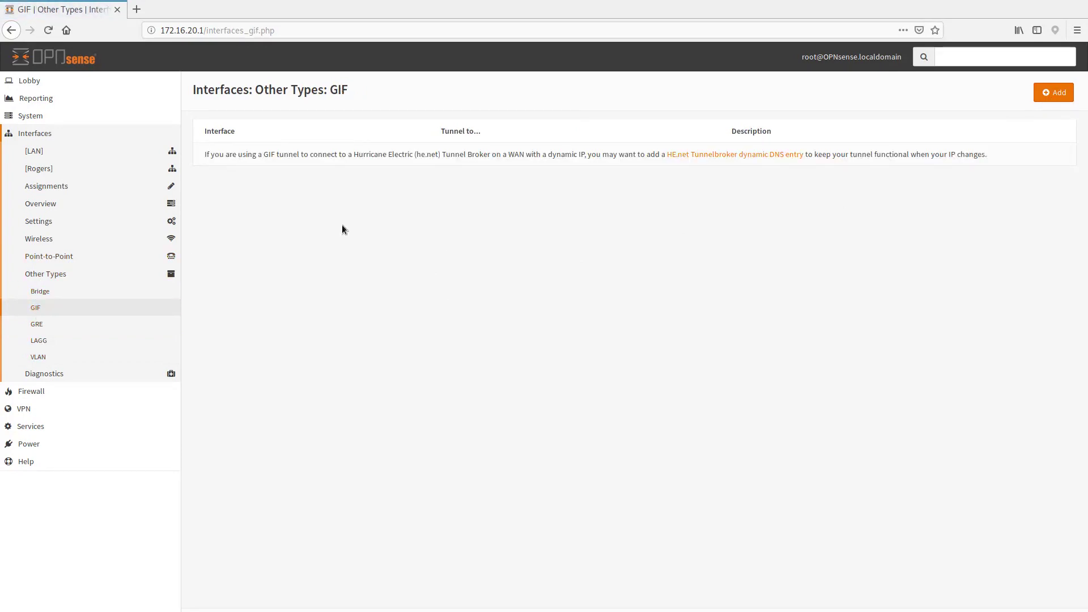
pyautogui.click(40, 292)
pyautogui.click(45, 394)
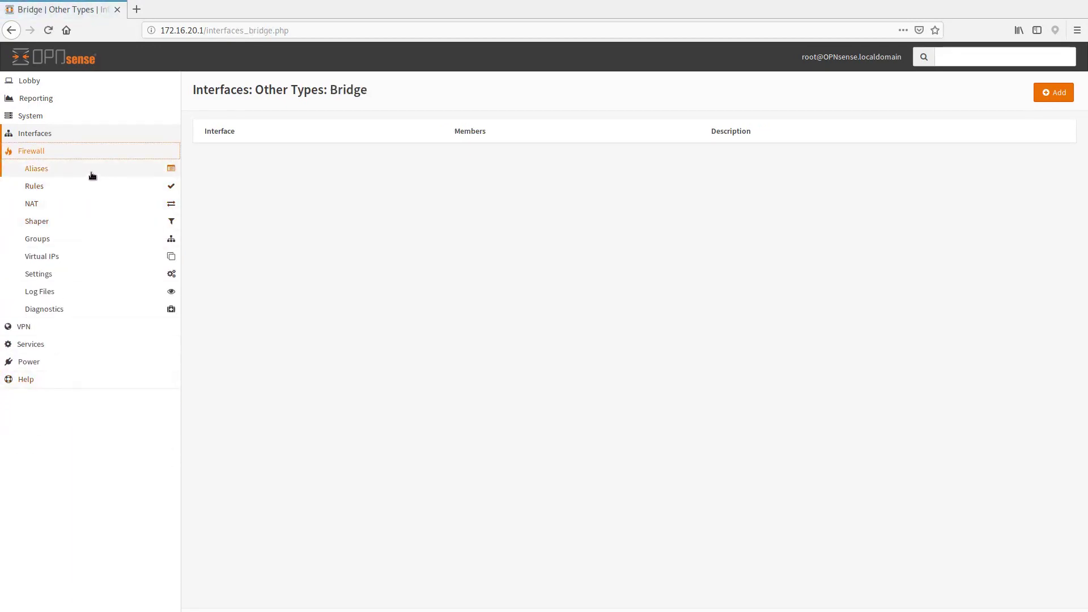
pyautogui.click(90, 171)
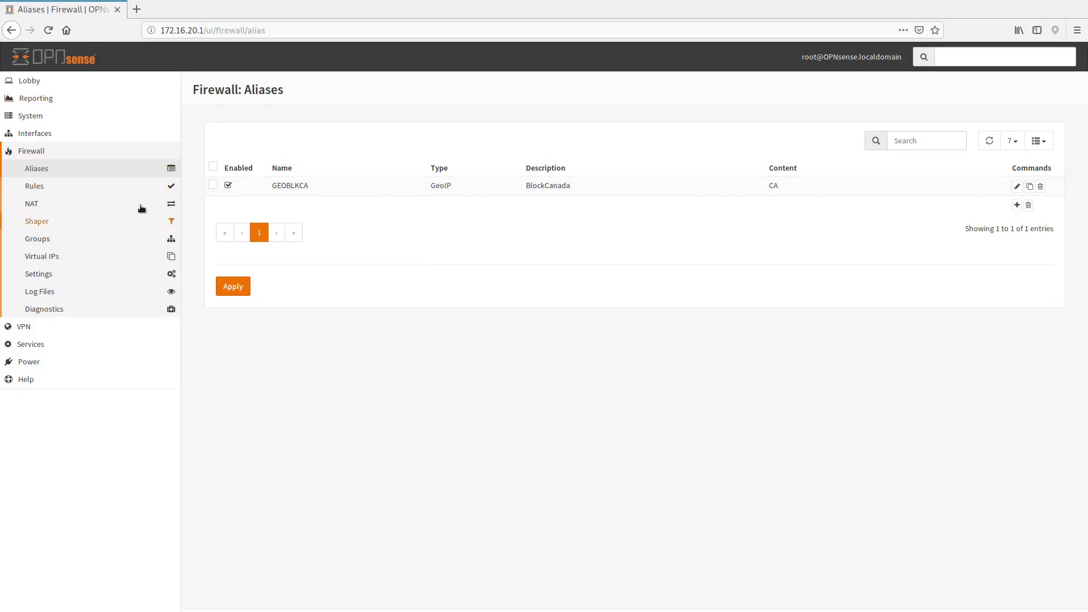
# Step: Browse the Floating, IPsec, LAN and Rogers rule sets, then open NAT Port Forward
pyautogui.click(79, 191)
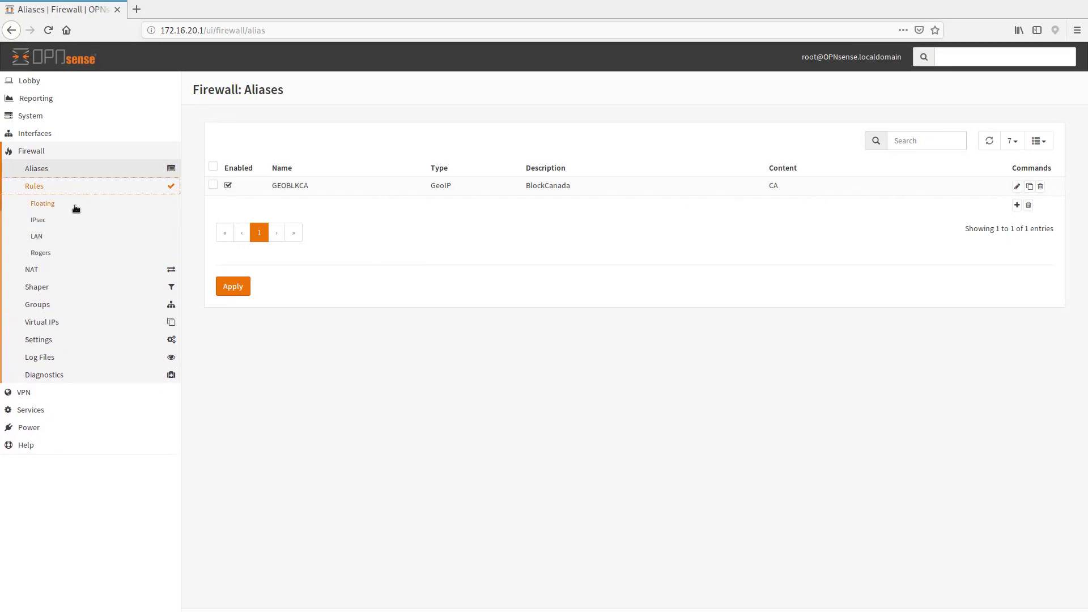
pyautogui.click(75, 205)
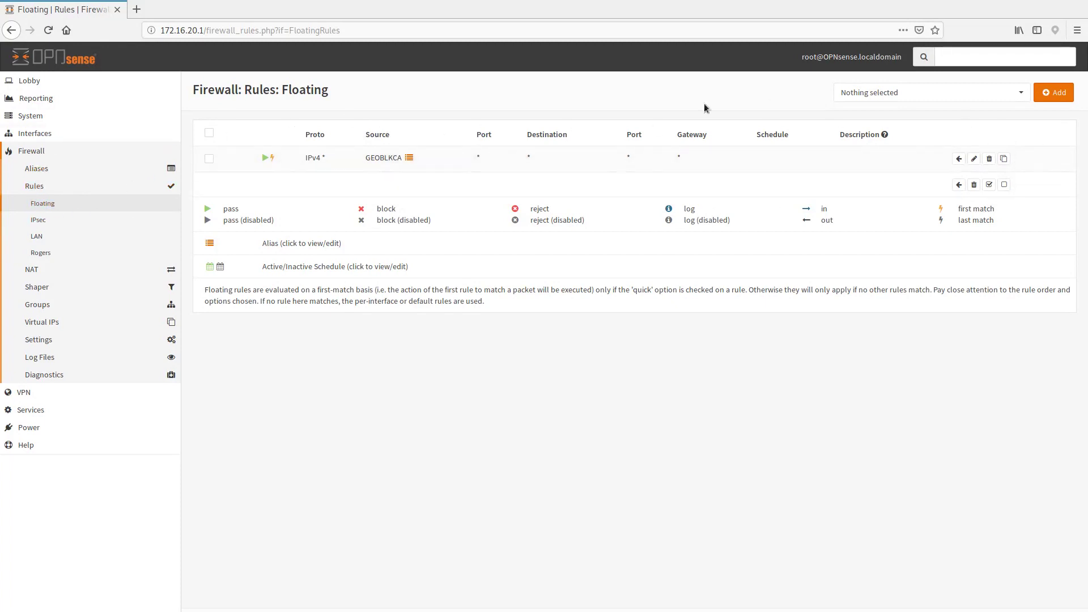
pyautogui.click(92, 221)
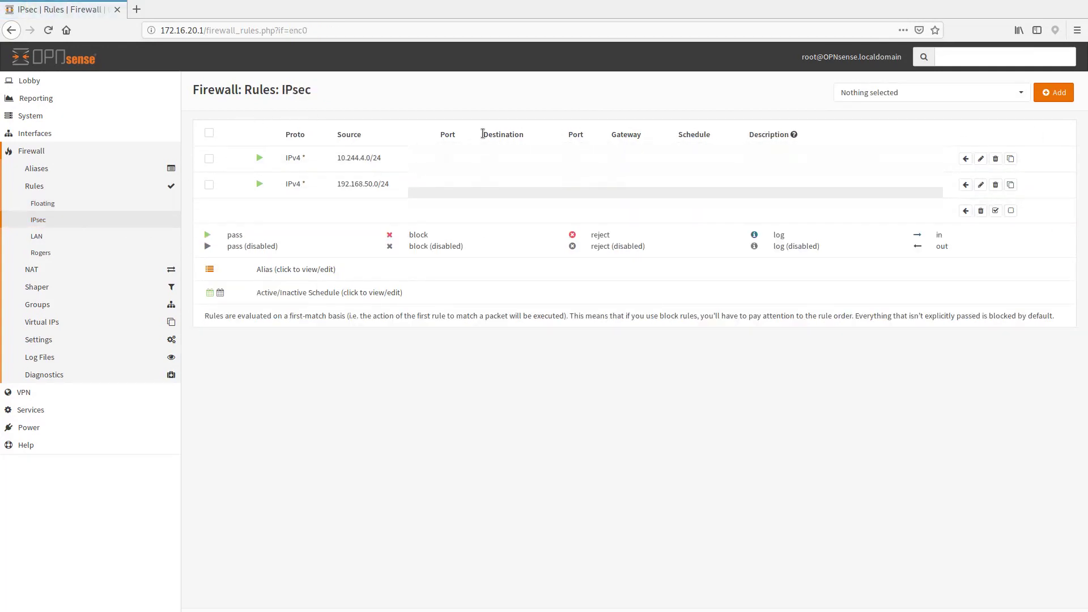
pyautogui.click(72, 240)
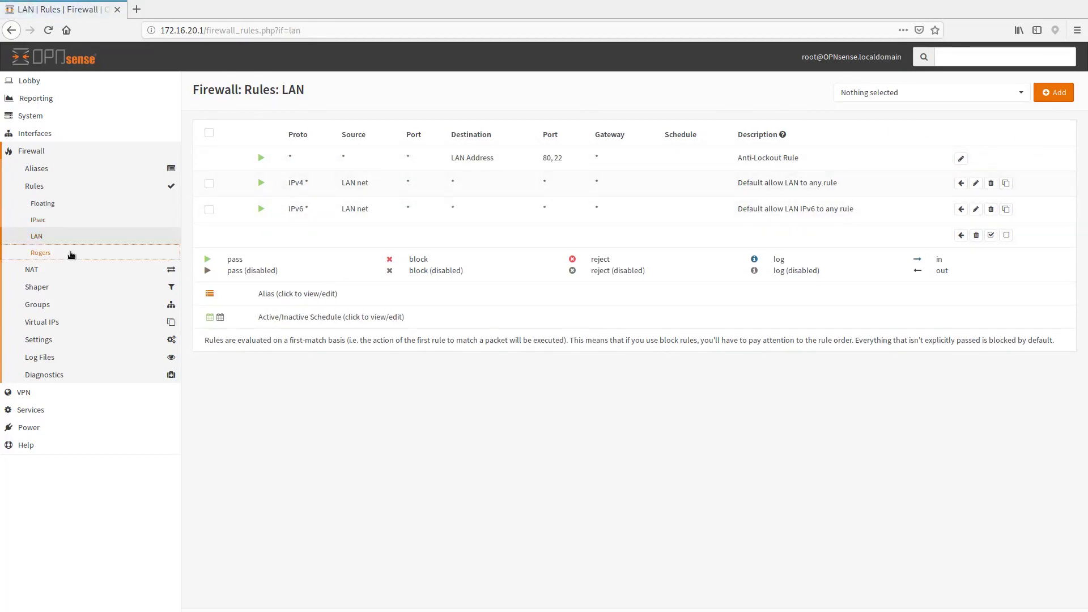
pyautogui.click(68, 252)
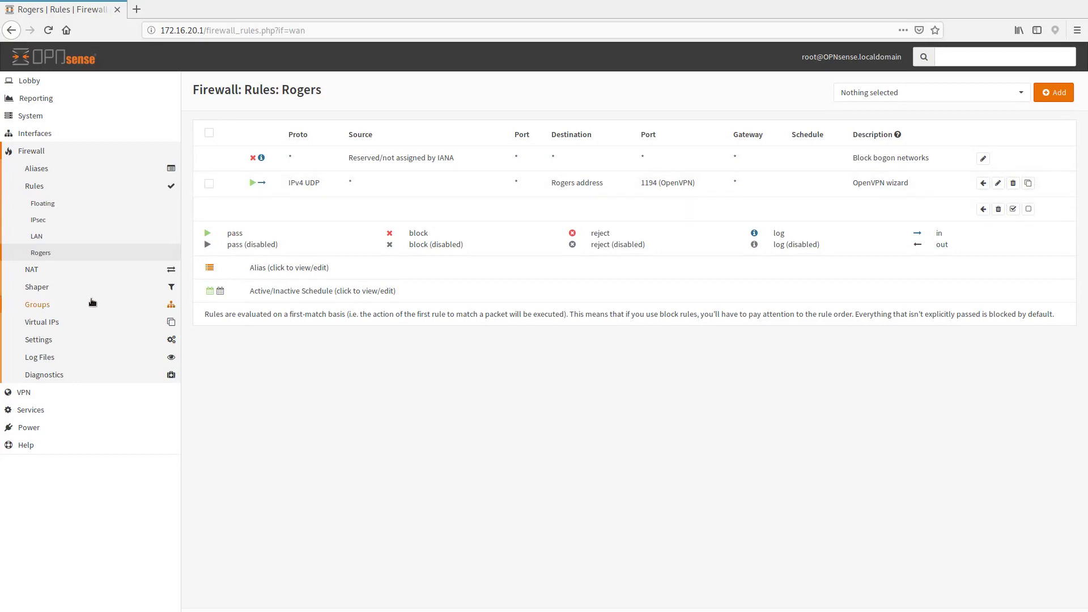
pyautogui.click(81, 270)
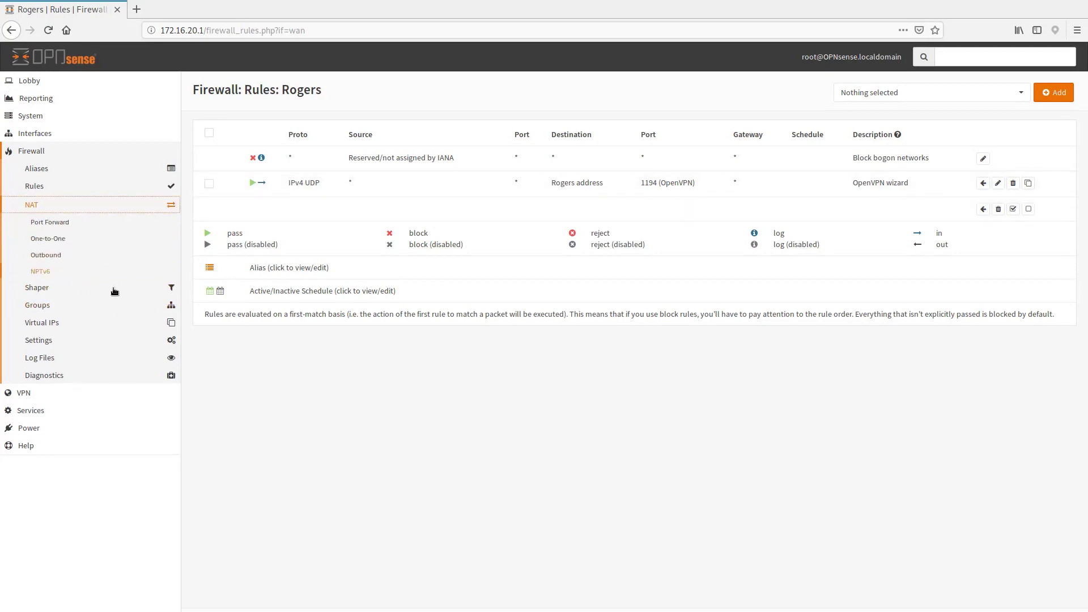
pyautogui.click(85, 223)
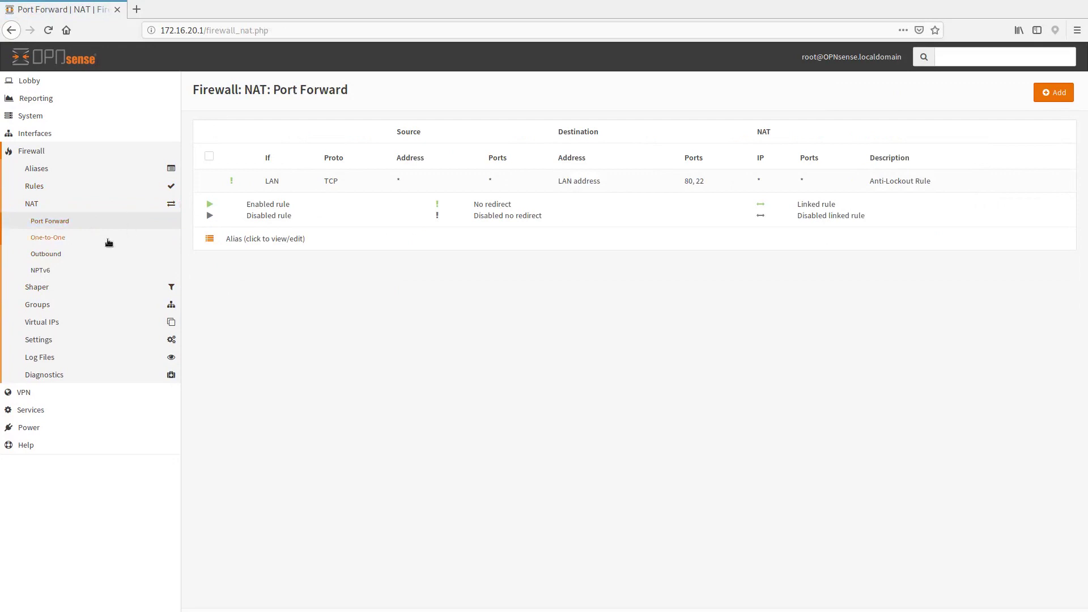
# Step: Visit One-to-One and Outbound NAT, the traffic shaper Settings and Status, then Firewall Groups
pyautogui.click(87, 241)
pyautogui.click(83, 255)
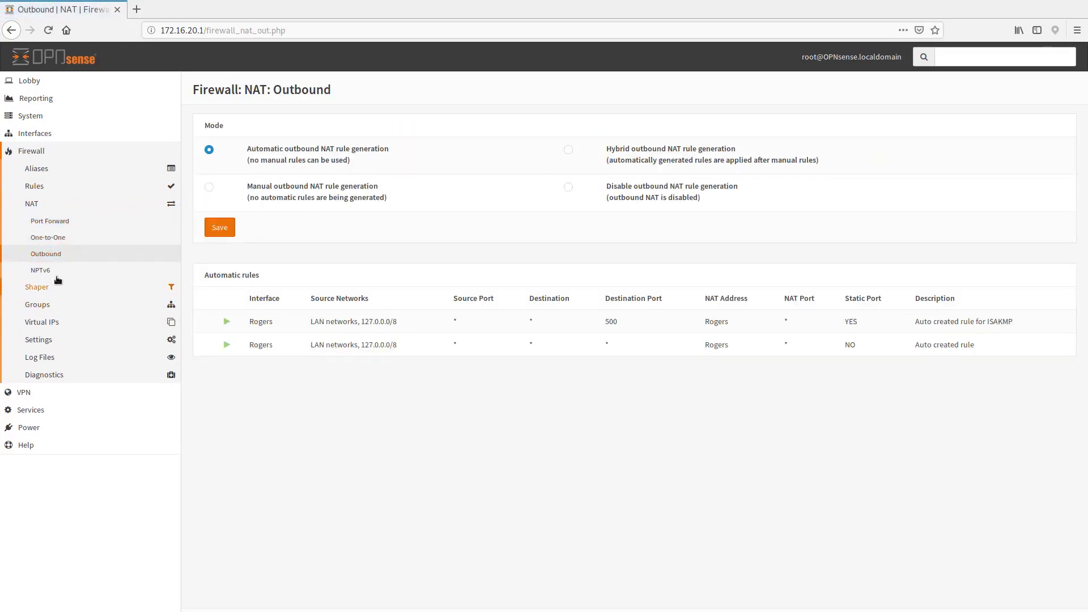
pyautogui.click(54, 287)
pyautogui.click(60, 243)
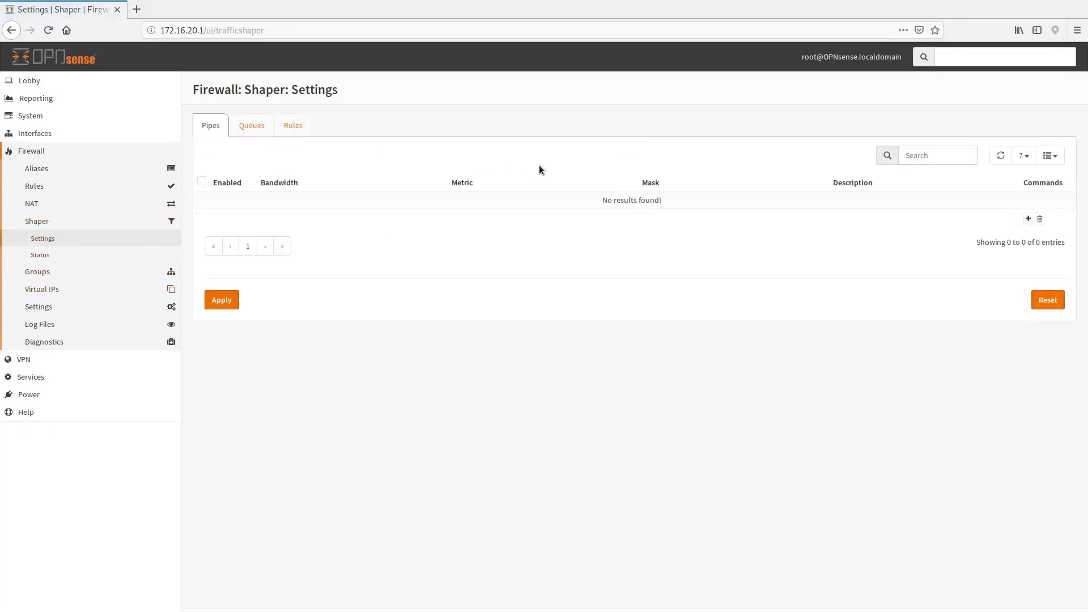
pyautogui.click(45, 256)
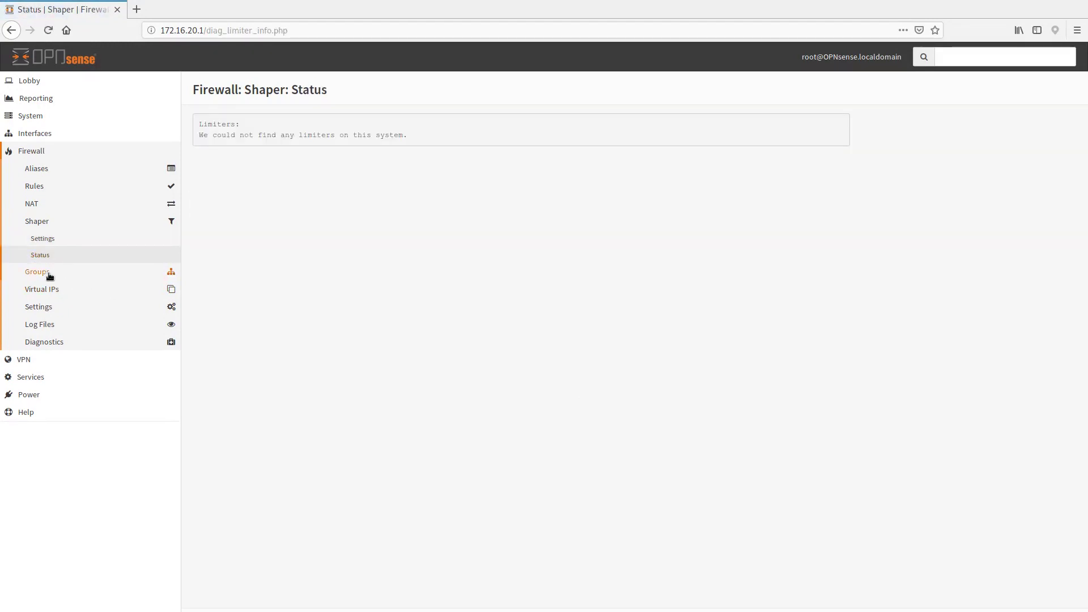
pyautogui.click(47, 272)
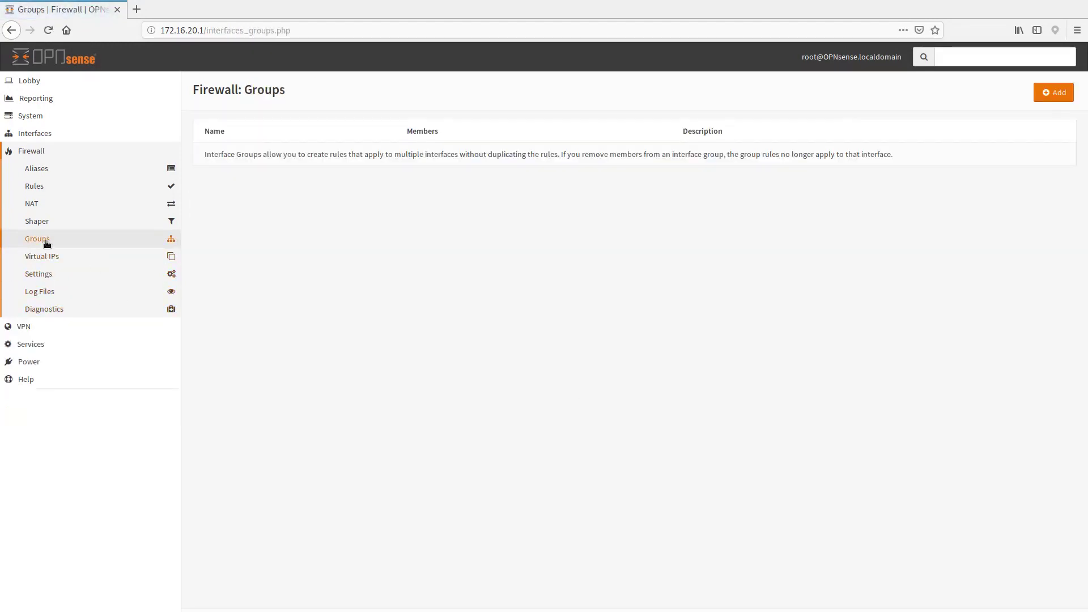
pyautogui.click(47, 258)
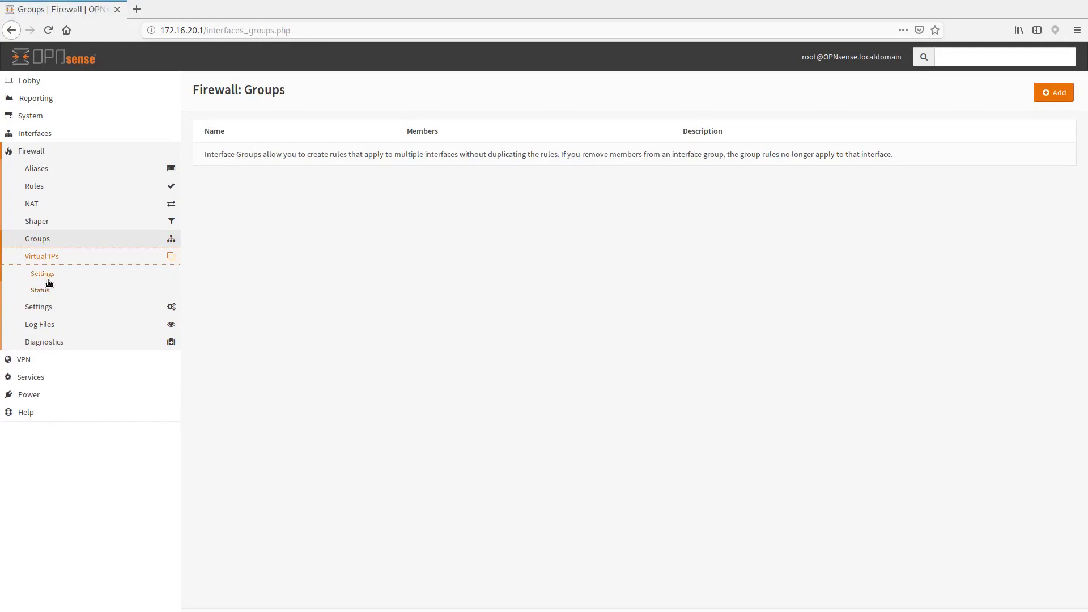
# Step: Scroll through the Advanced firewall settings, then visit Normalization and Schedules
pyautogui.click(48, 306)
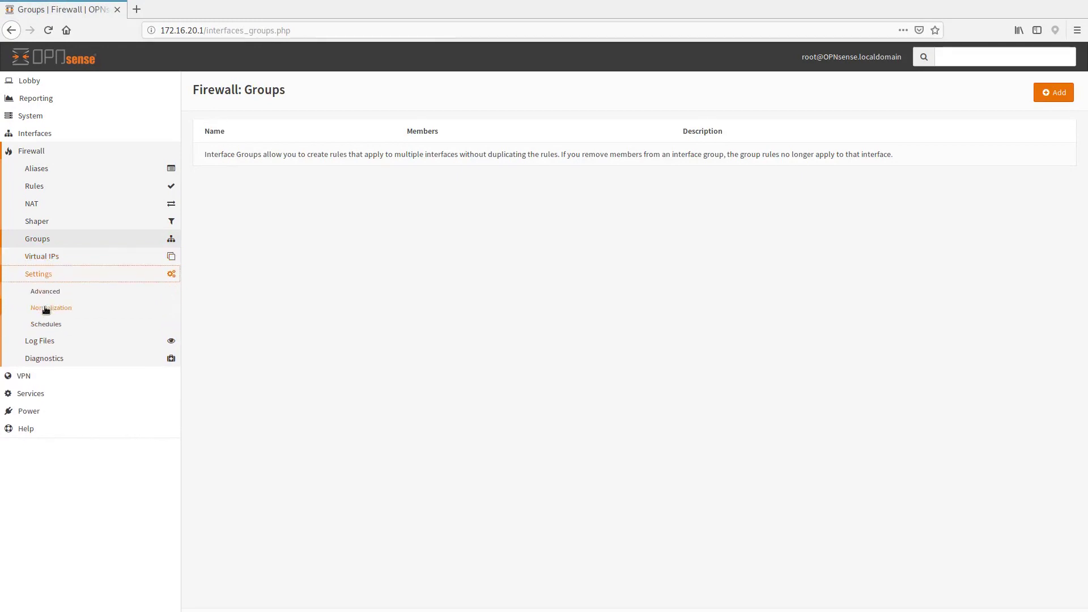
pyautogui.click(51, 292)
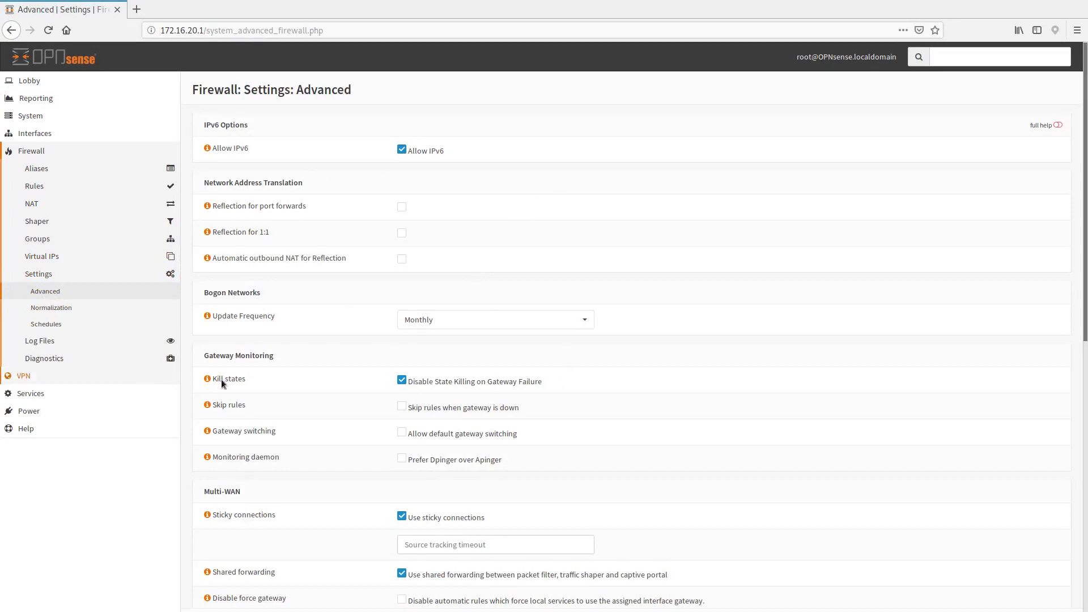
pyautogui.scroll(-5, 594, 390)
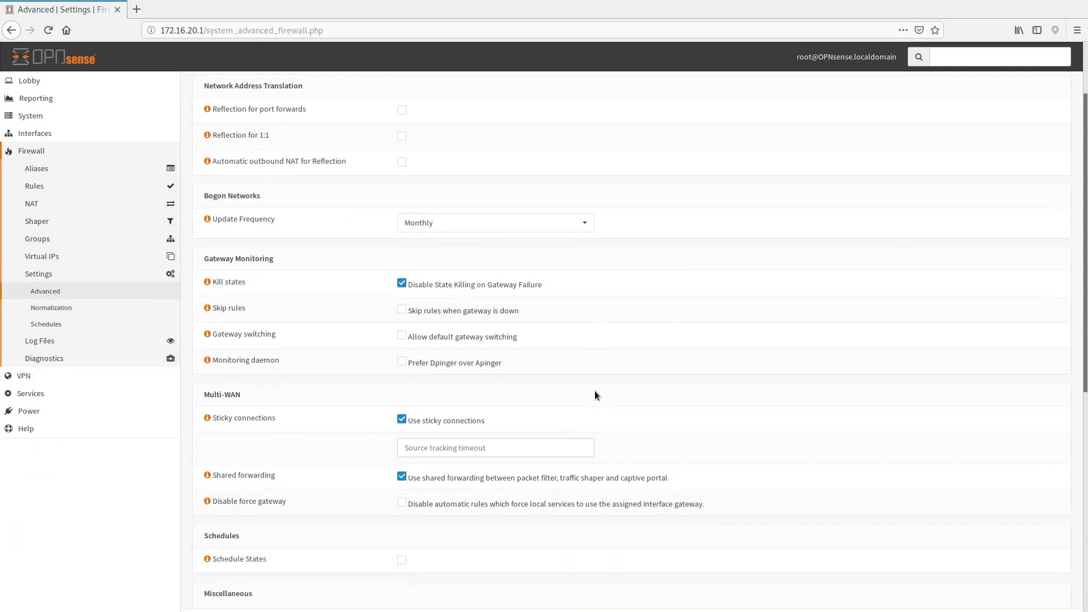
pyautogui.scroll(-1, 621, 414)
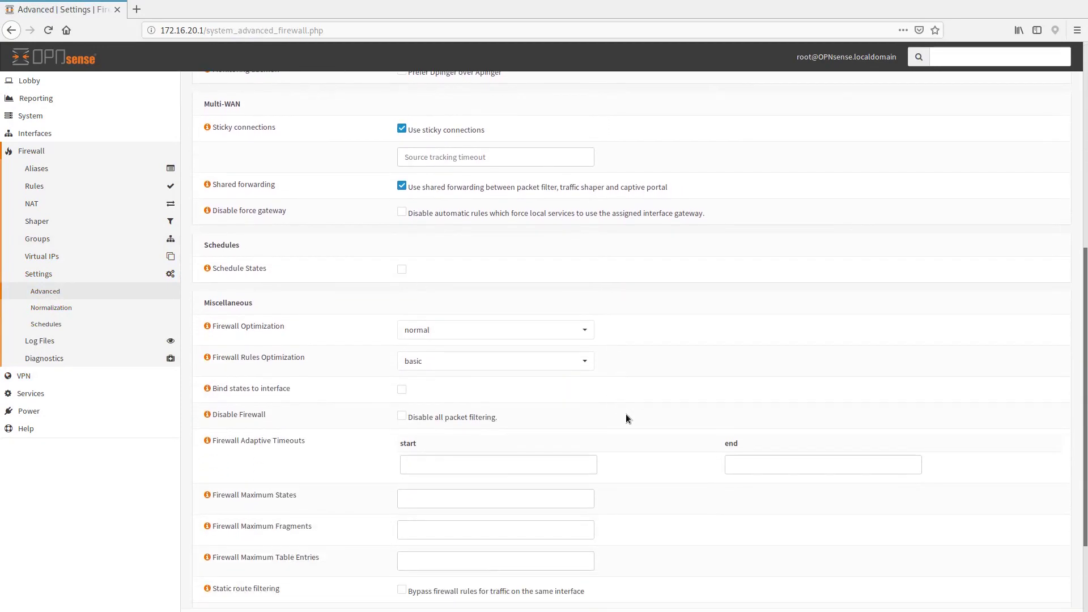
pyautogui.moveTo(1084, 321)
pyautogui.mouseDown()
pyautogui.moveTo(1084, 427)
pyautogui.moveTo(1073, 318)
pyautogui.mouseUp()
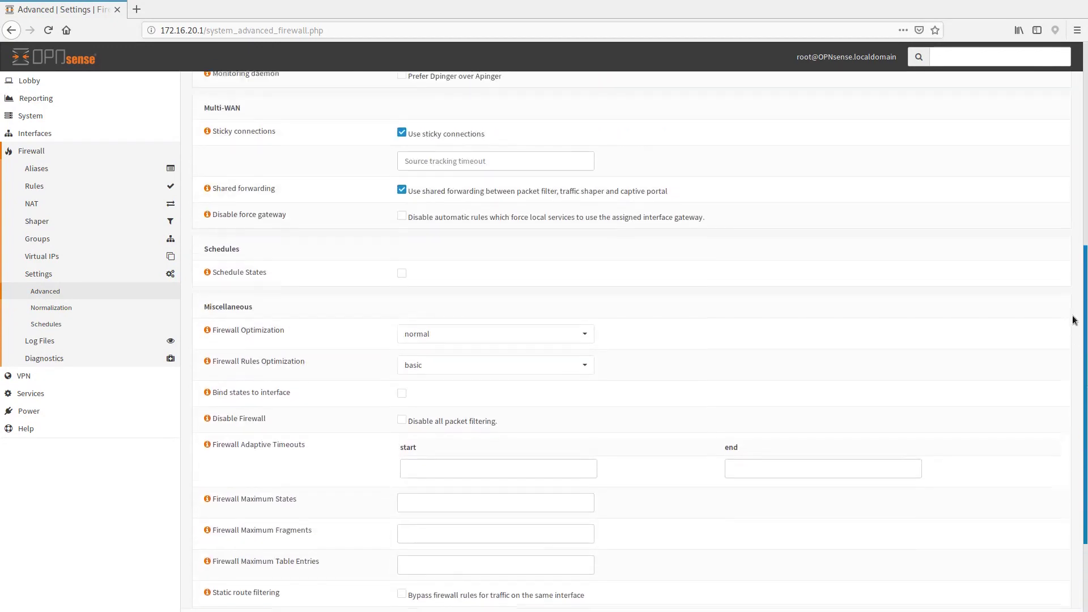
pyautogui.click(61, 308)
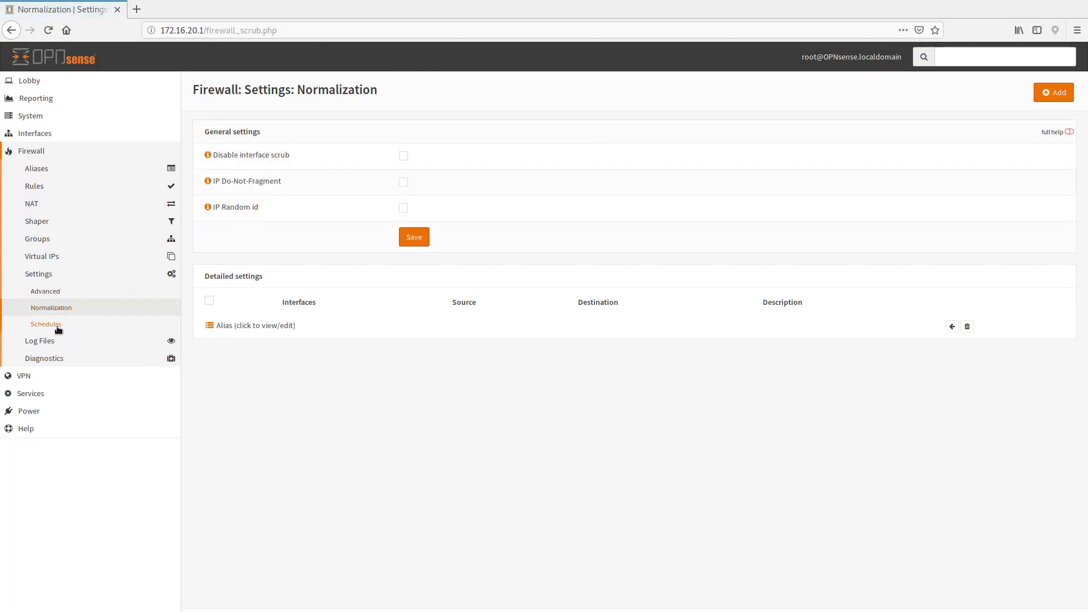
pyautogui.click(56, 324)
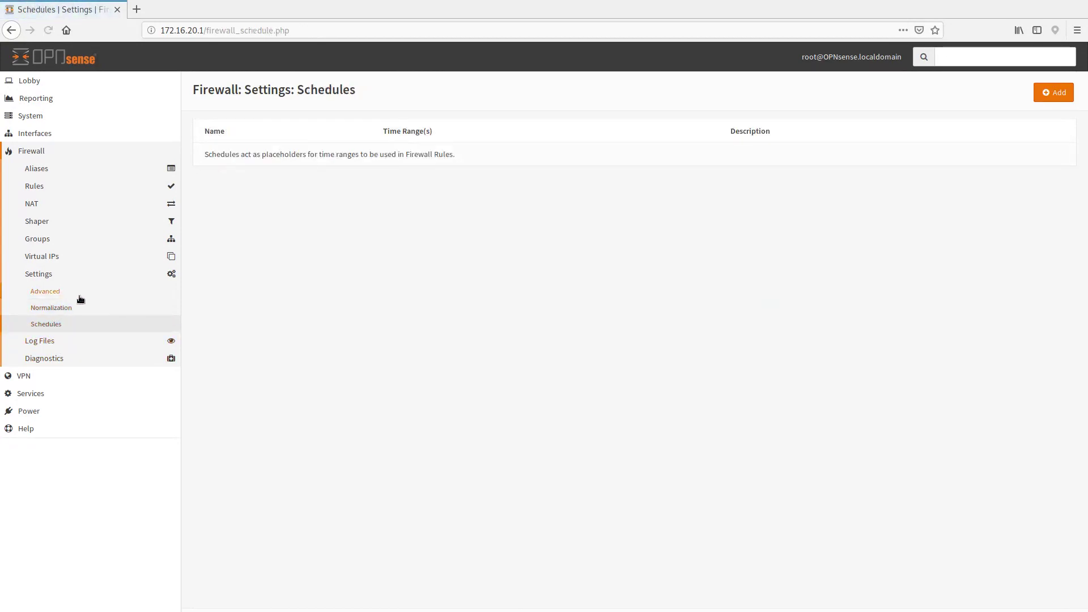
# Step: Watch the Live View log, scroll through the Overview charts, then switch to Plain View
pyautogui.click(52, 342)
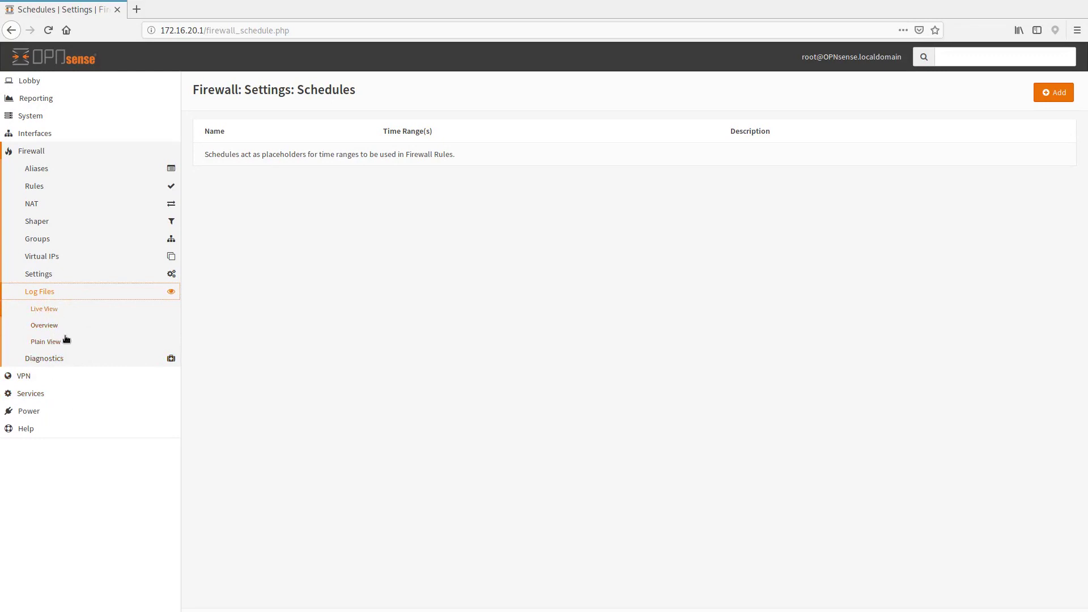
pyautogui.click(49, 310)
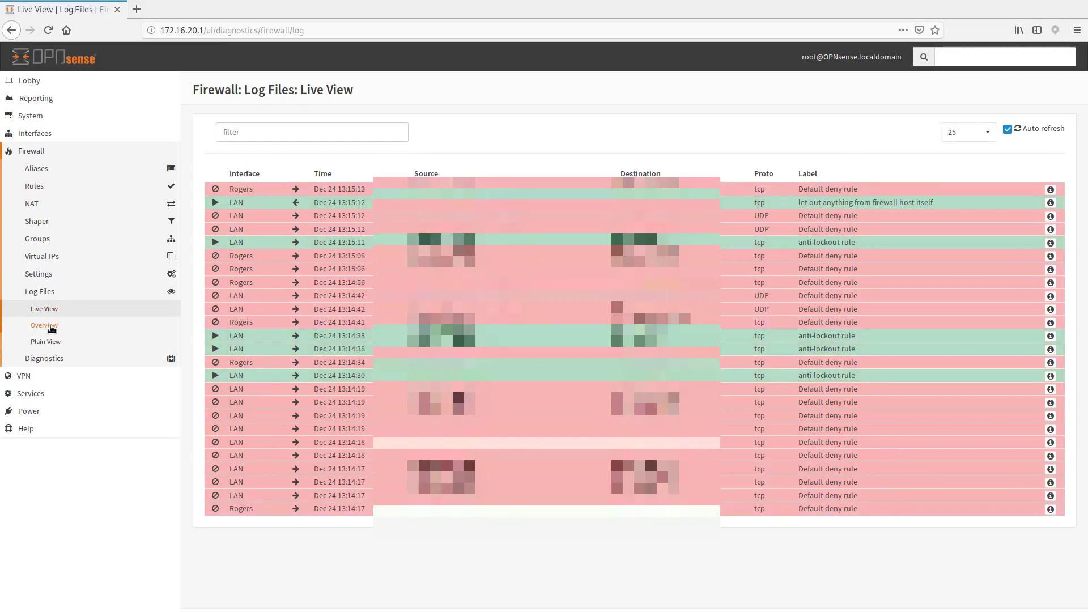
pyautogui.click(51, 328)
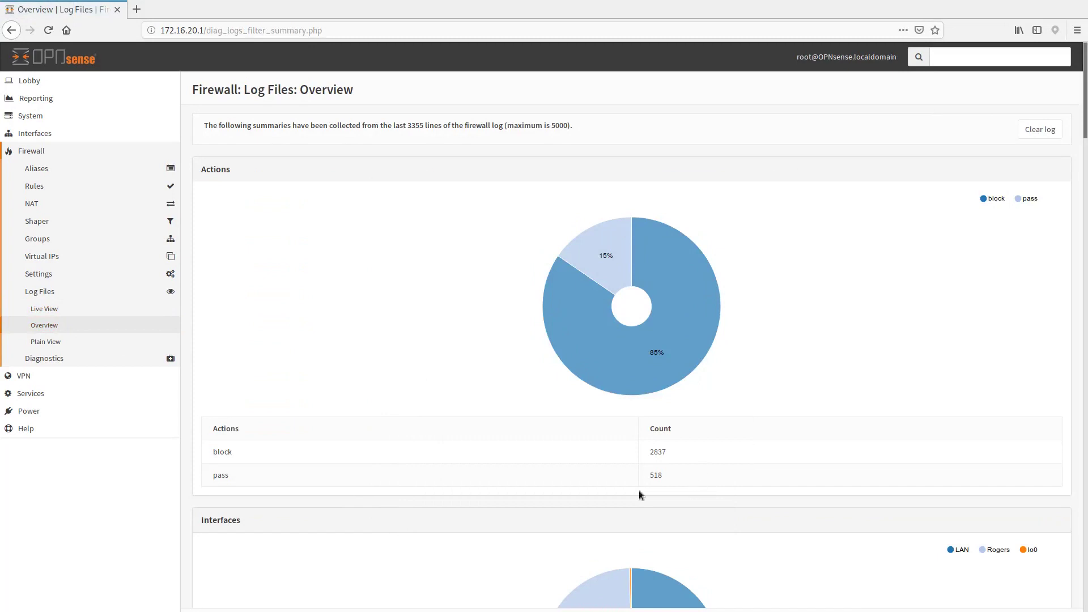
pyautogui.scroll(-3, 686, 472)
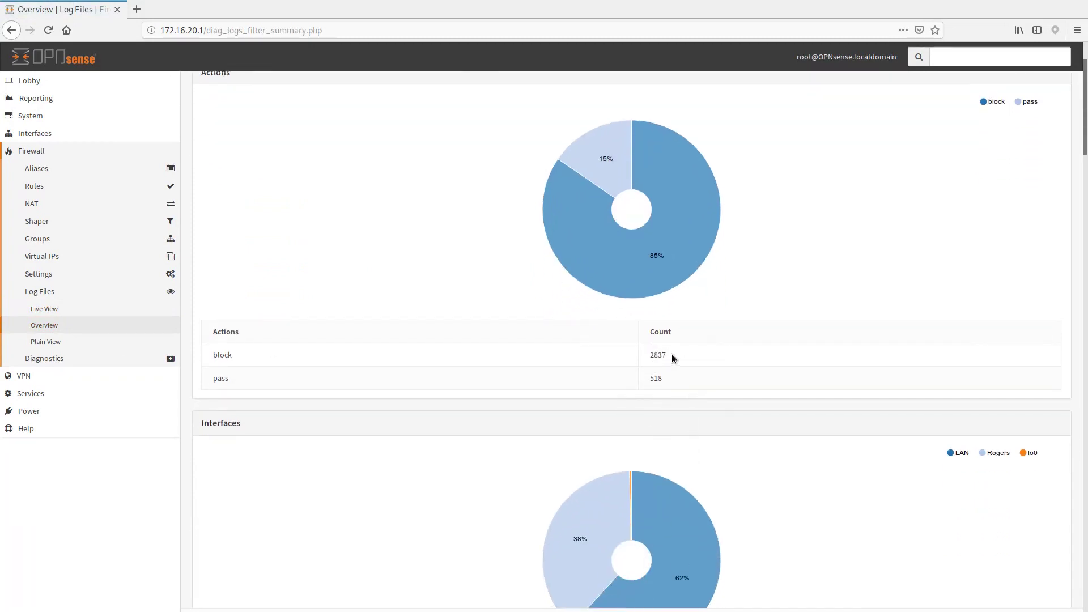
pyautogui.moveTo(662, 248)
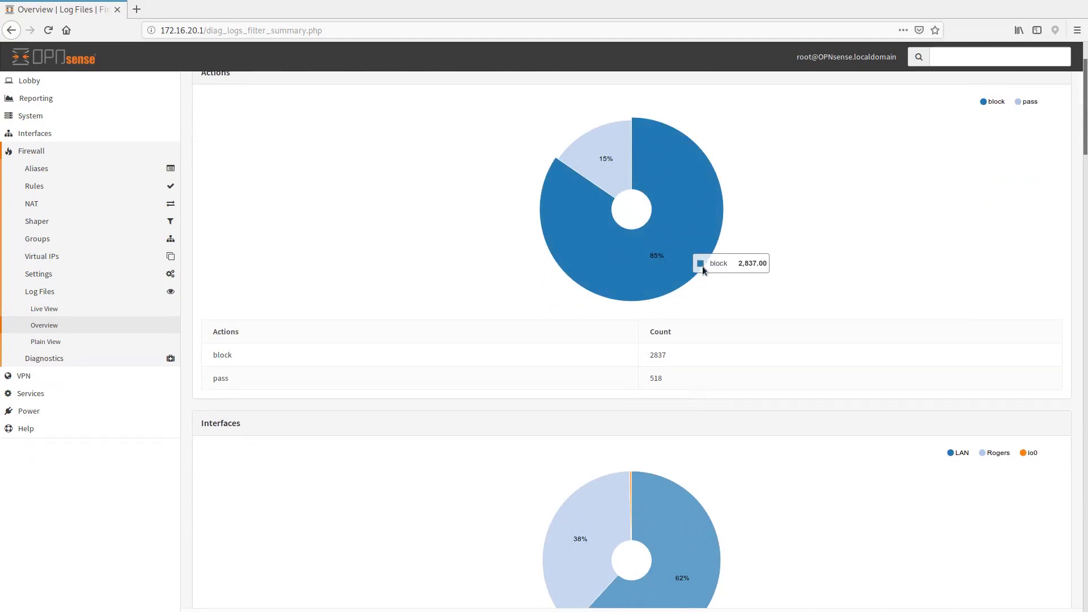
pyautogui.scroll(2, 798, 293)
pyautogui.scroll(-3, 795, 329)
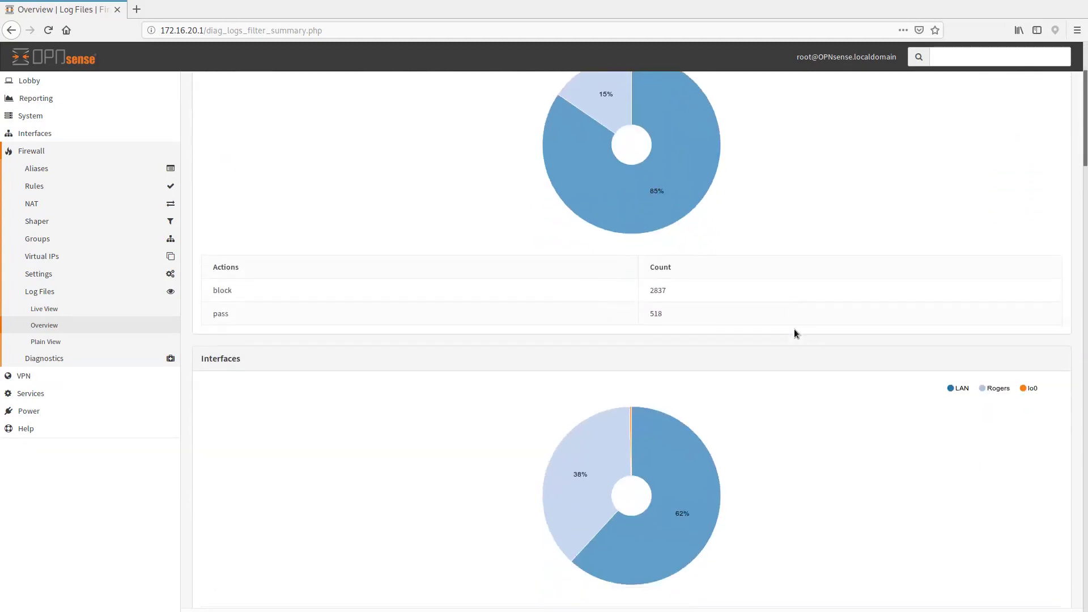
pyautogui.scroll(-2, 794, 333)
pyautogui.scroll(-3, 879, 377)
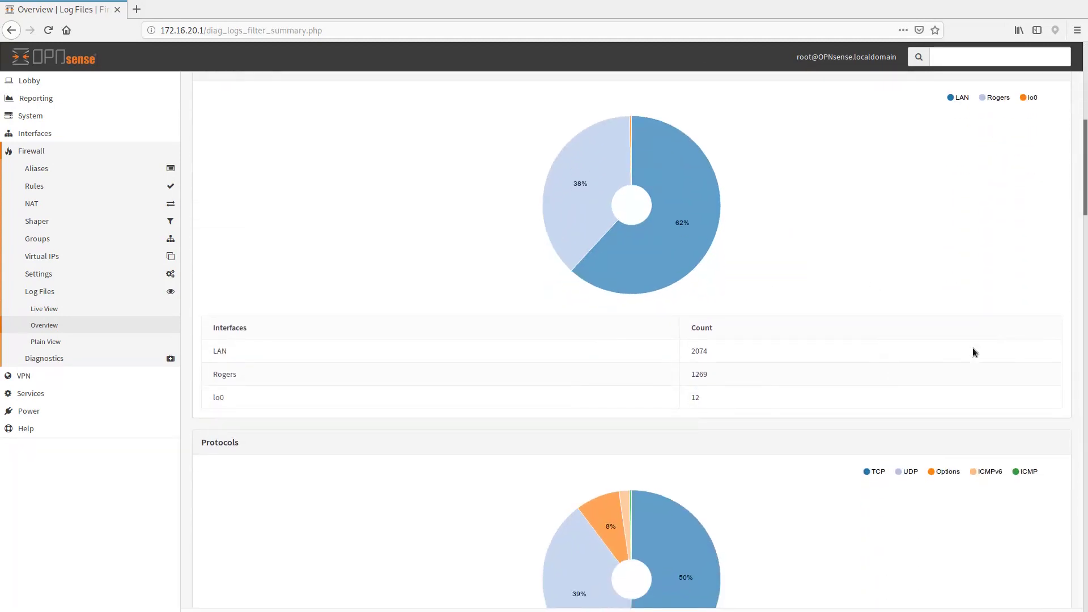
pyautogui.scroll(-3, 916, 419)
pyautogui.scroll(-3, 776, 471)
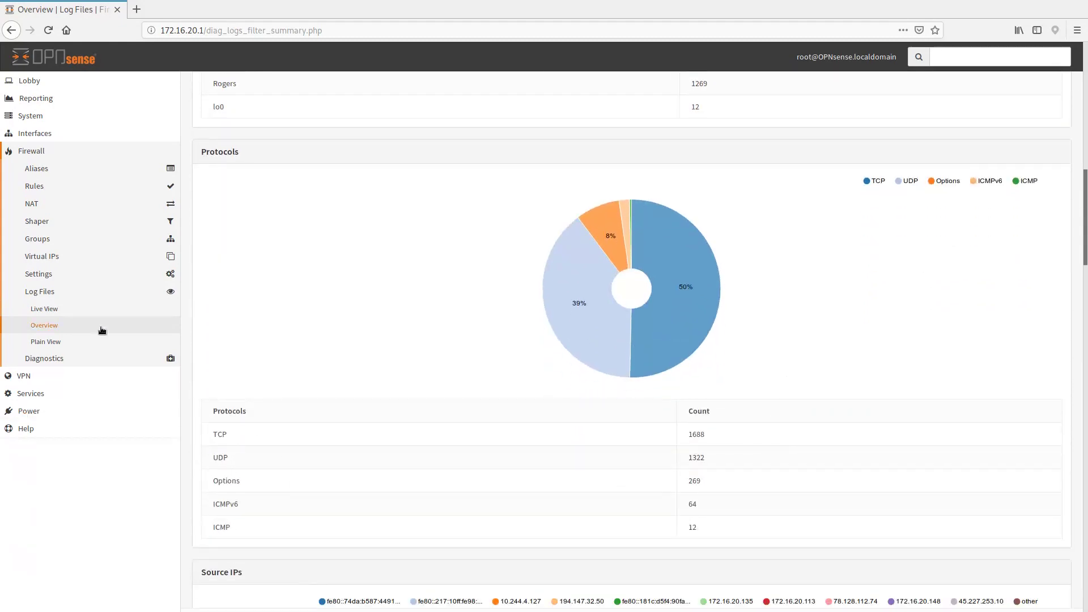
pyautogui.click(46, 342)
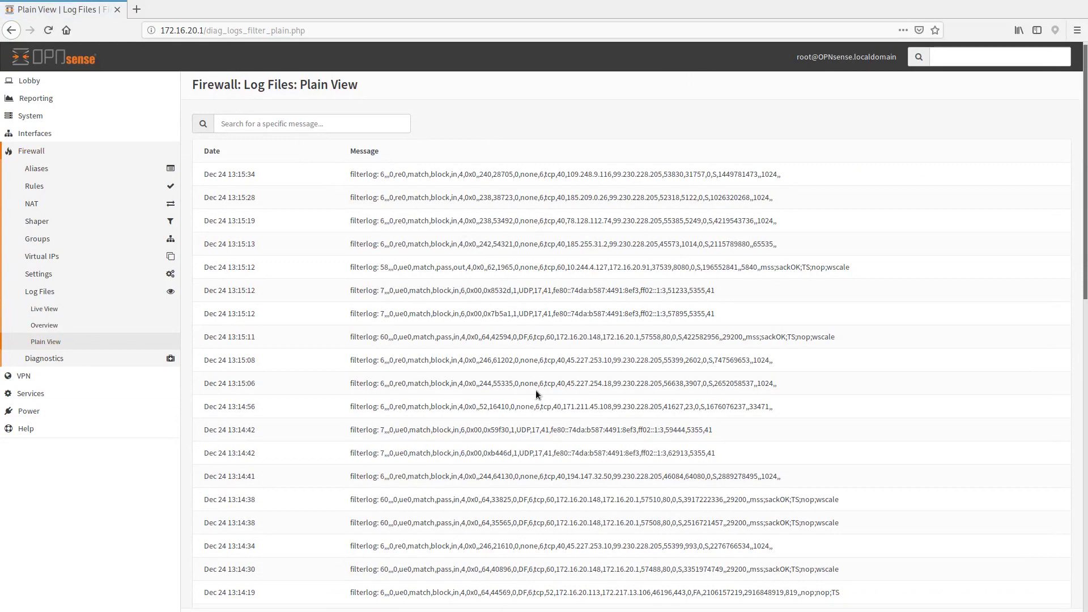
# Step: Expand VPN and IPsec, view the OpenConnect settings, and expand the OpenVPN submenu
pyautogui.click(42, 381)
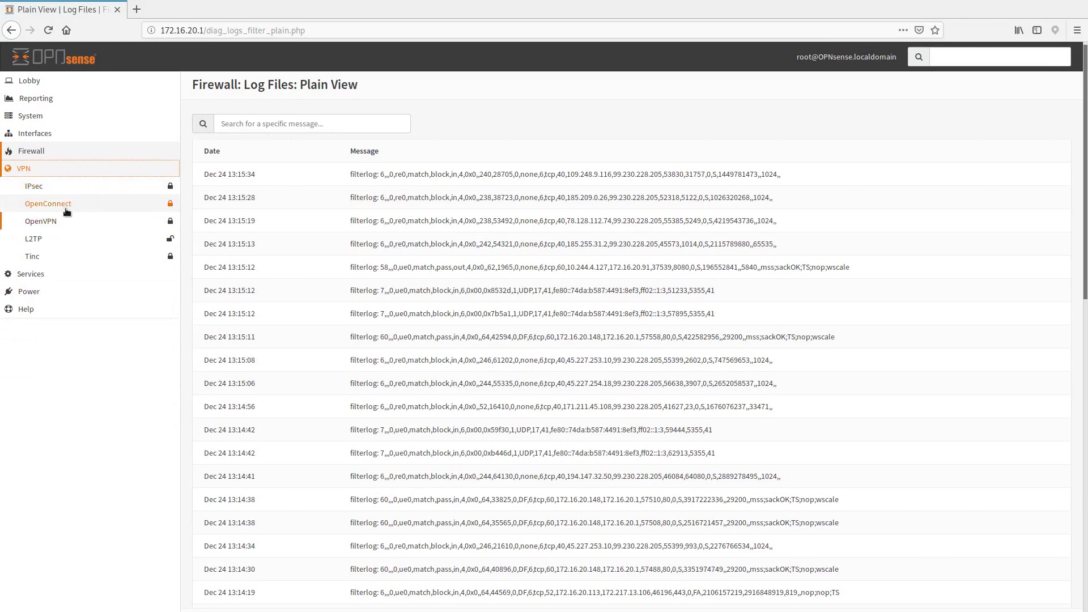
pyautogui.click(41, 187)
pyautogui.click(76, 207)
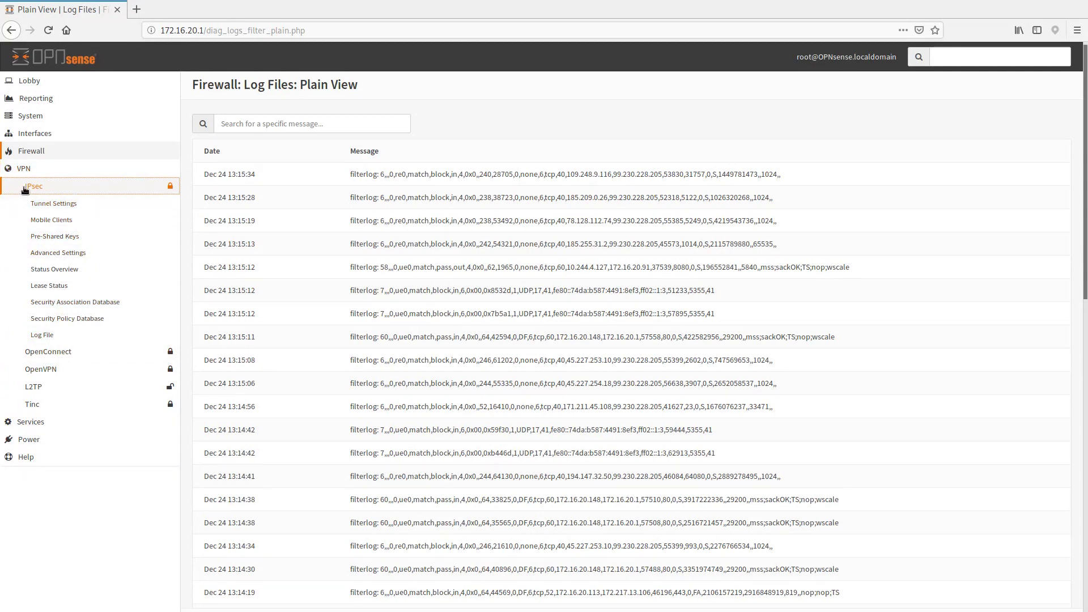
pyautogui.click(68, 355)
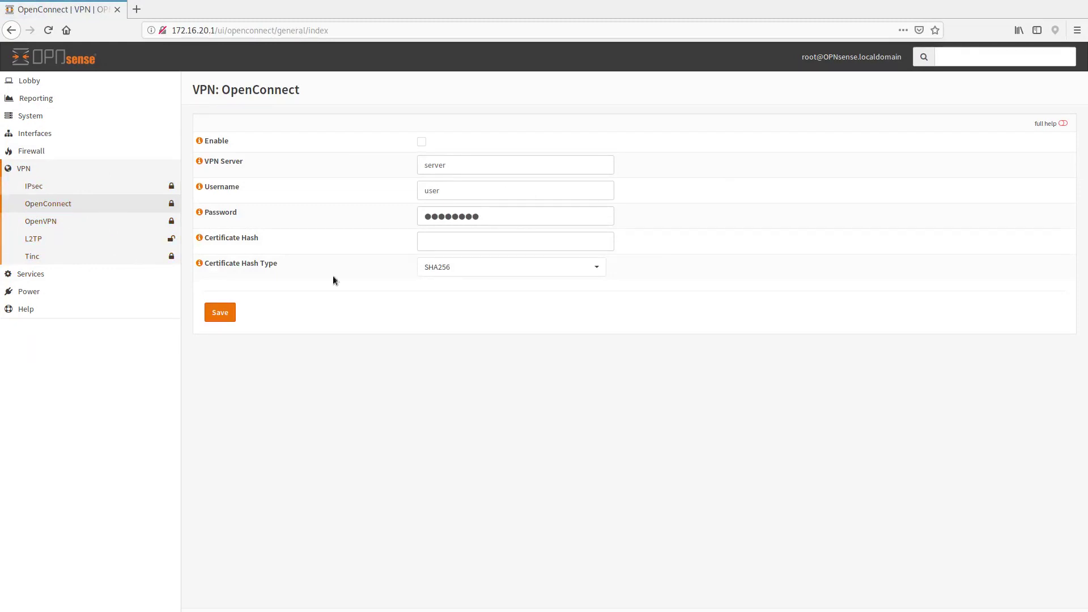
pyautogui.click(52, 221)
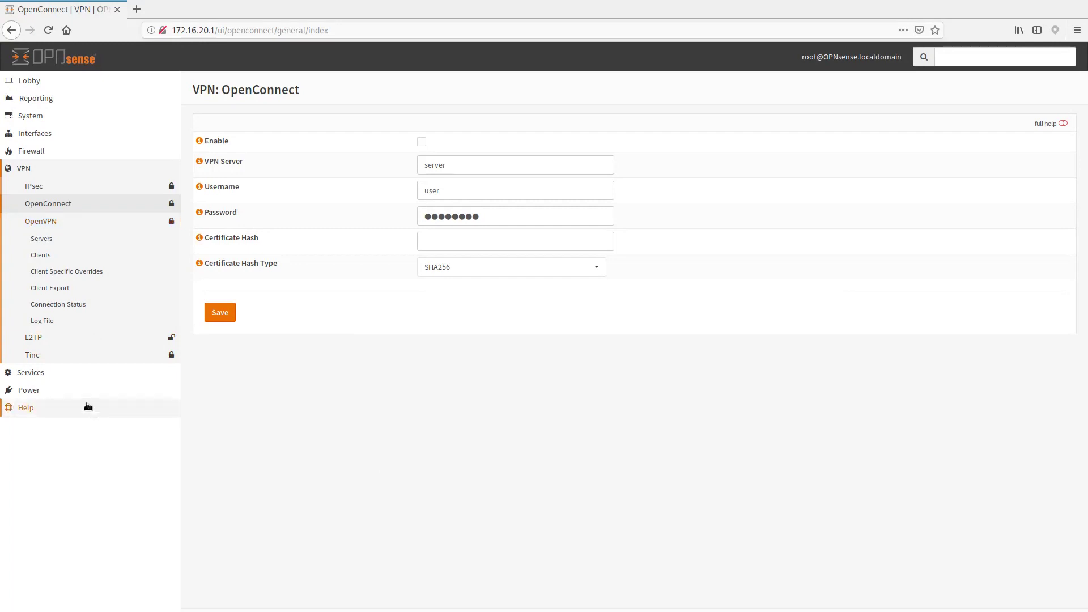
# Step: Expand Services, Captive Portal and DHCPv4, then open Intrusion Detection Administration
pyautogui.click(61, 377)
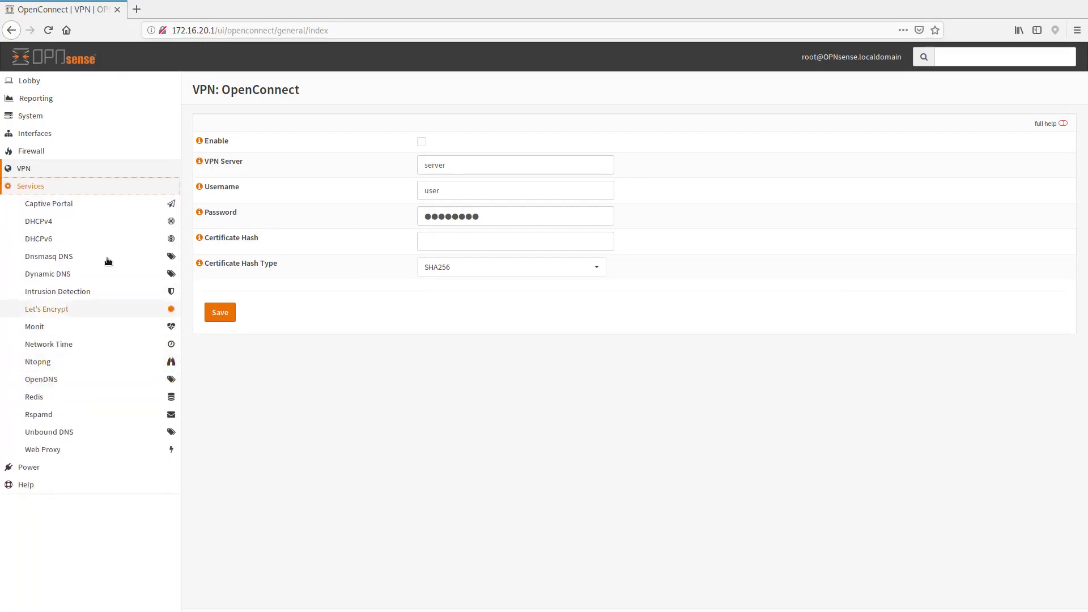
pyautogui.click(57, 208)
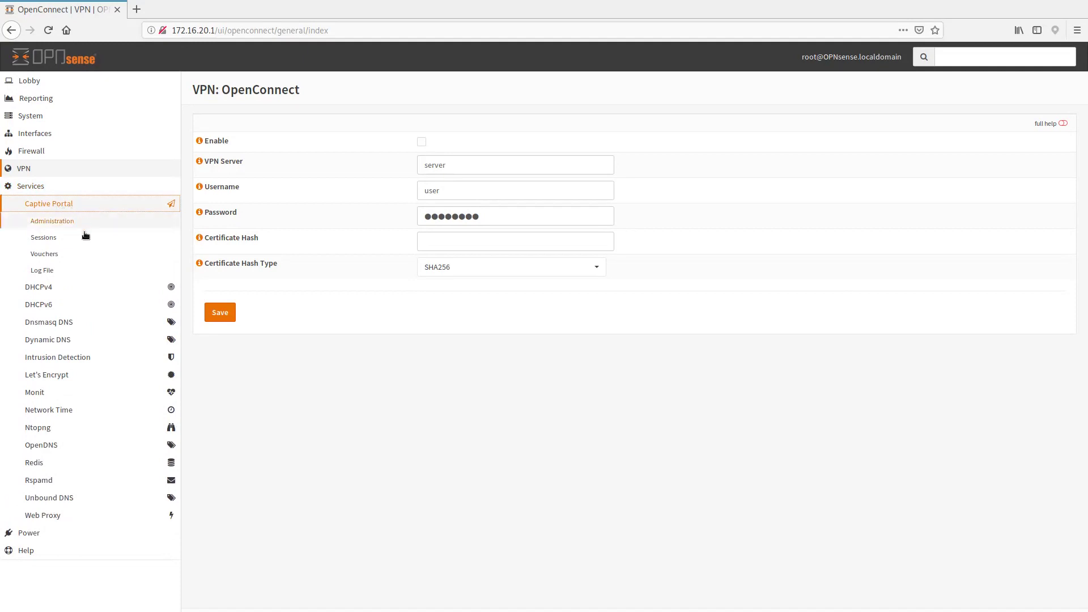
pyautogui.click(48, 290)
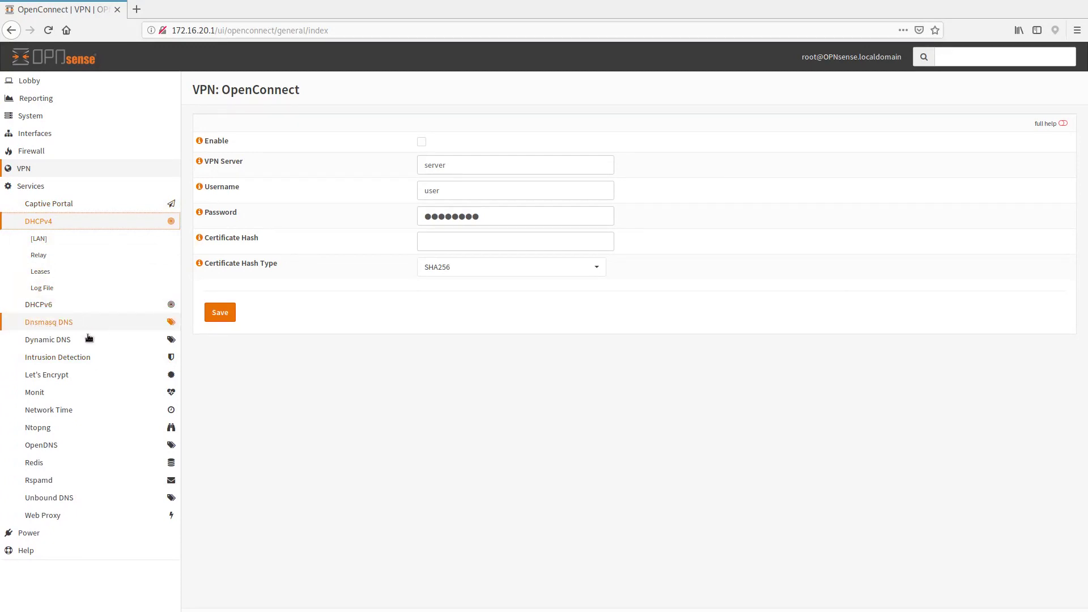
pyautogui.click(49, 357)
pyautogui.click(61, 311)
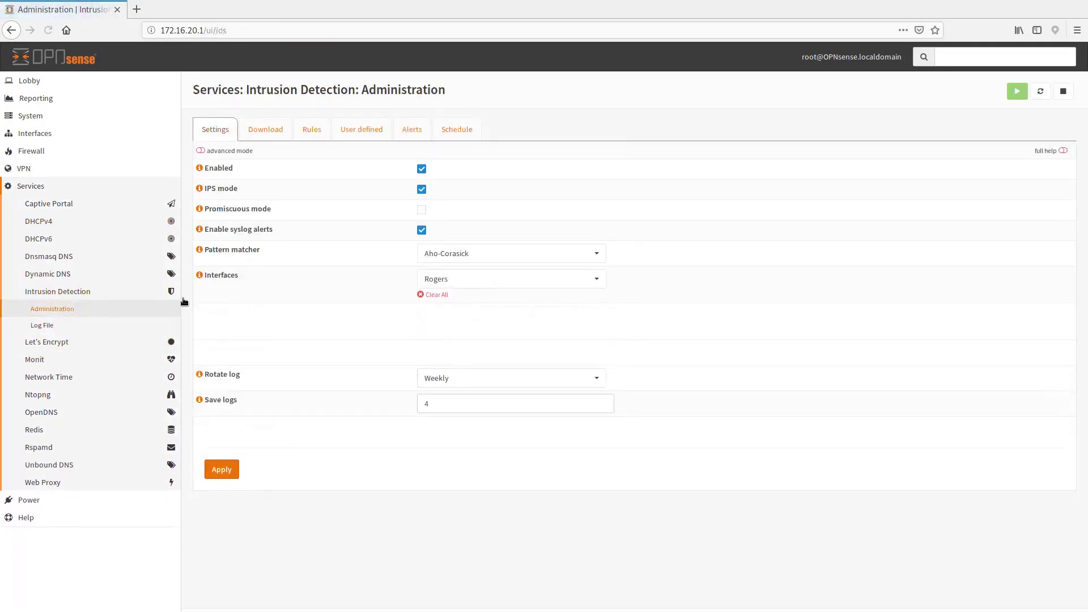
# Step: Glance at the Rules tab, return to Settings, and turn on advanced mode and full help
pyautogui.click(313, 132)
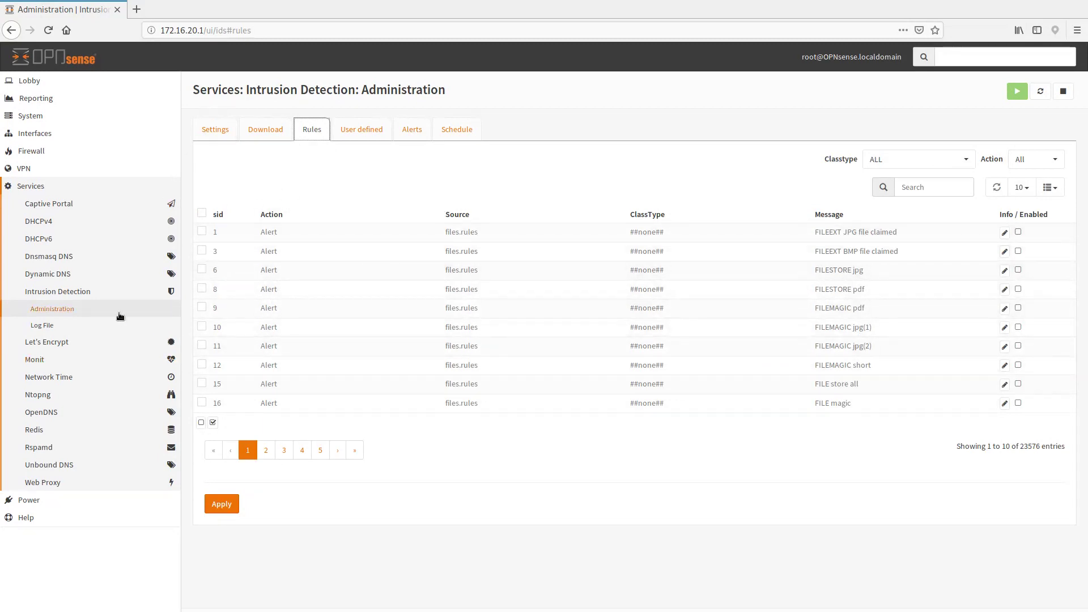
pyautogui.click(215, 130)
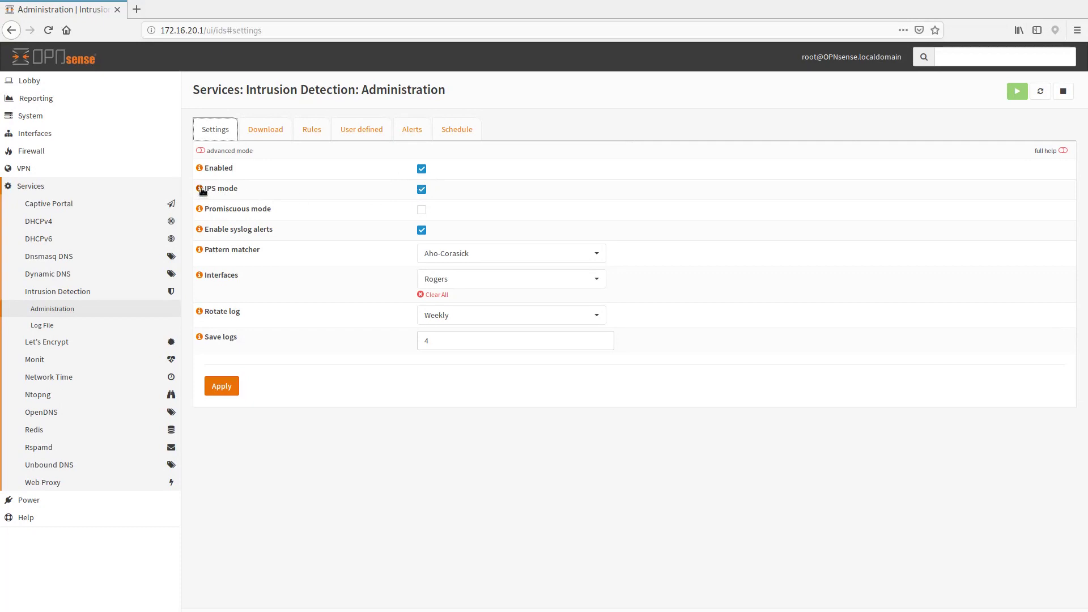
pyautogui.click(201, 151)
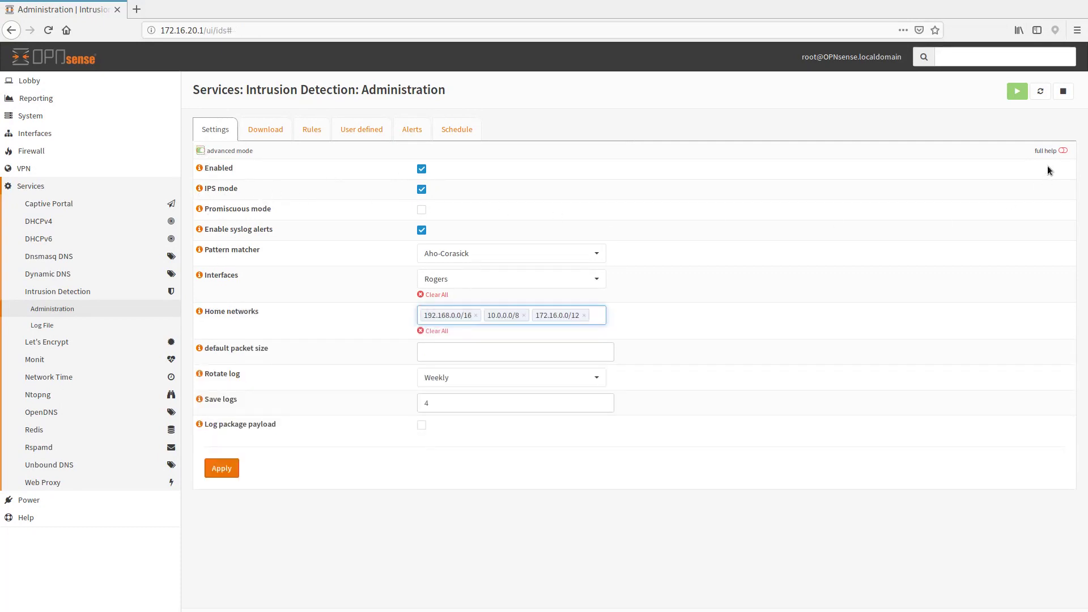
pyautogui.click(1063, 152)
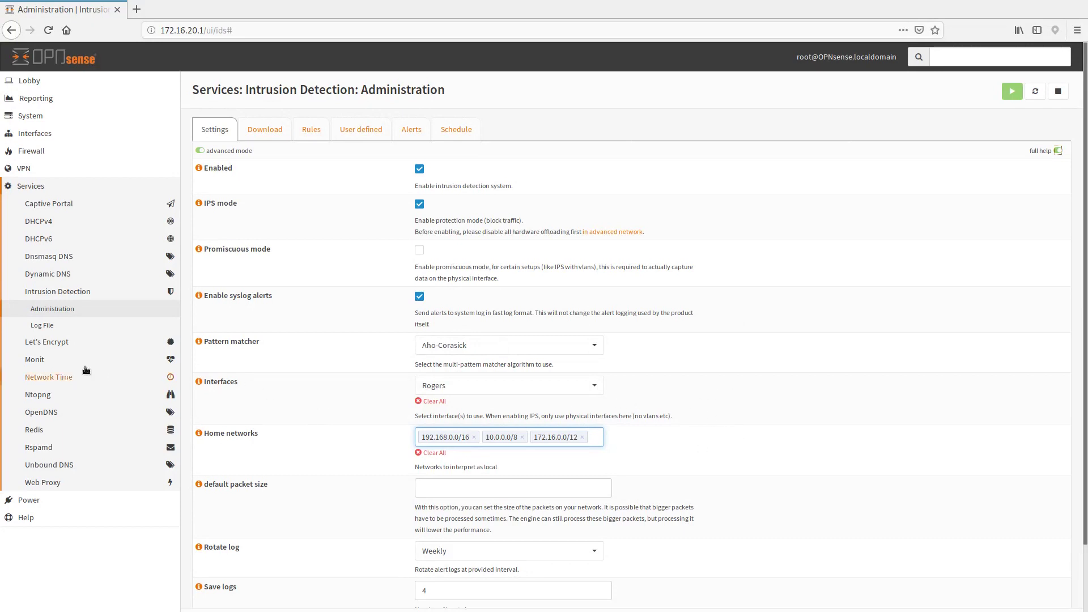
# Step: Expand the Let's Encrypt and Monit entries and open the Monit Settings page
pyautogui.click(58, 342)
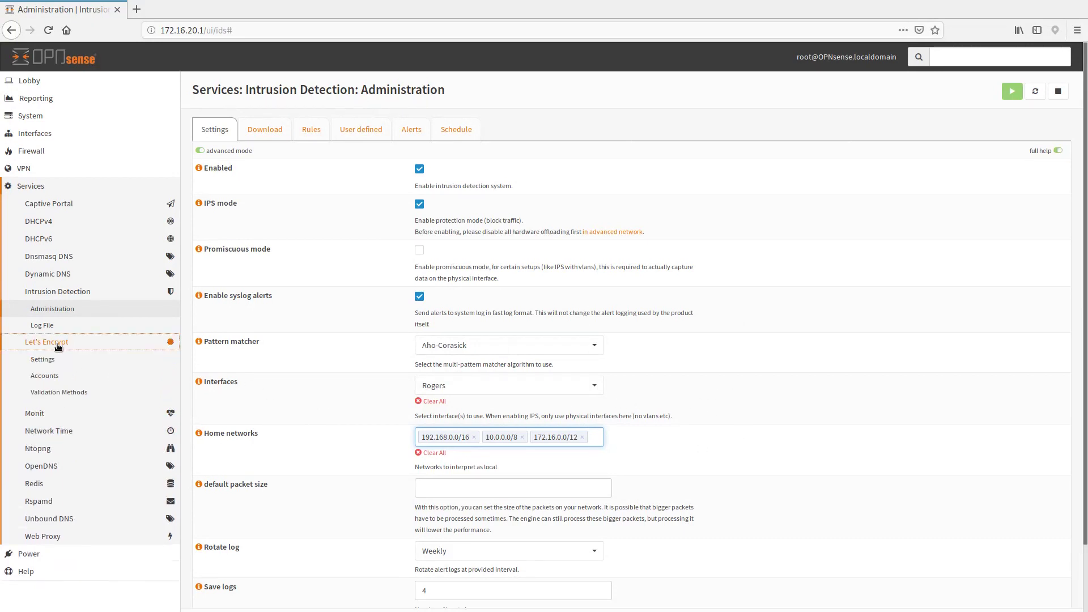
pyautogui.scroll(-2, 88, 359)
pyautogui.scroll(-1, 88, 359)
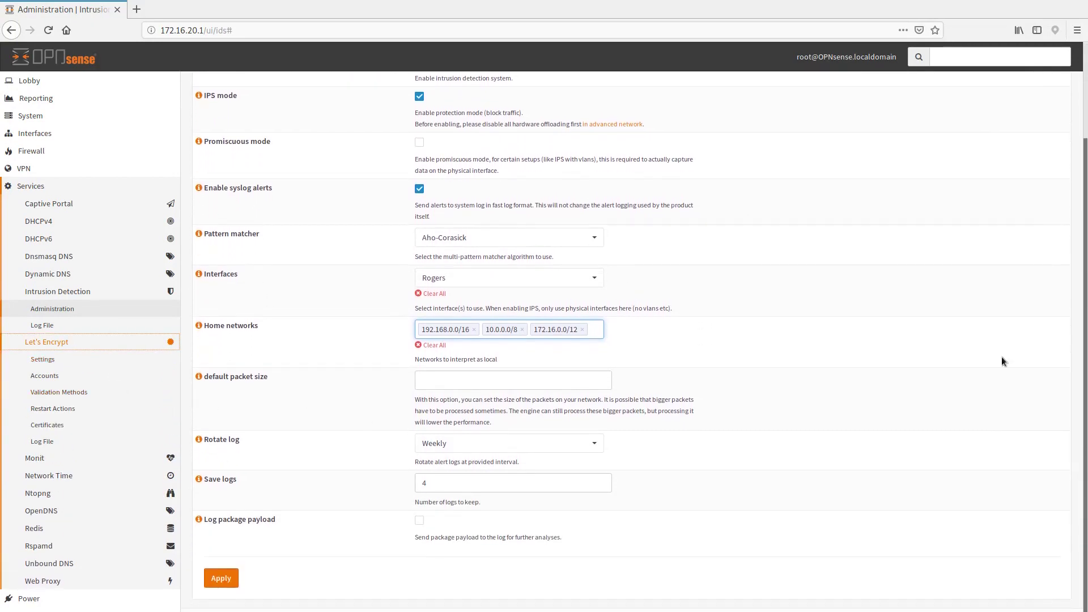
pyautogui.click(34, 458)
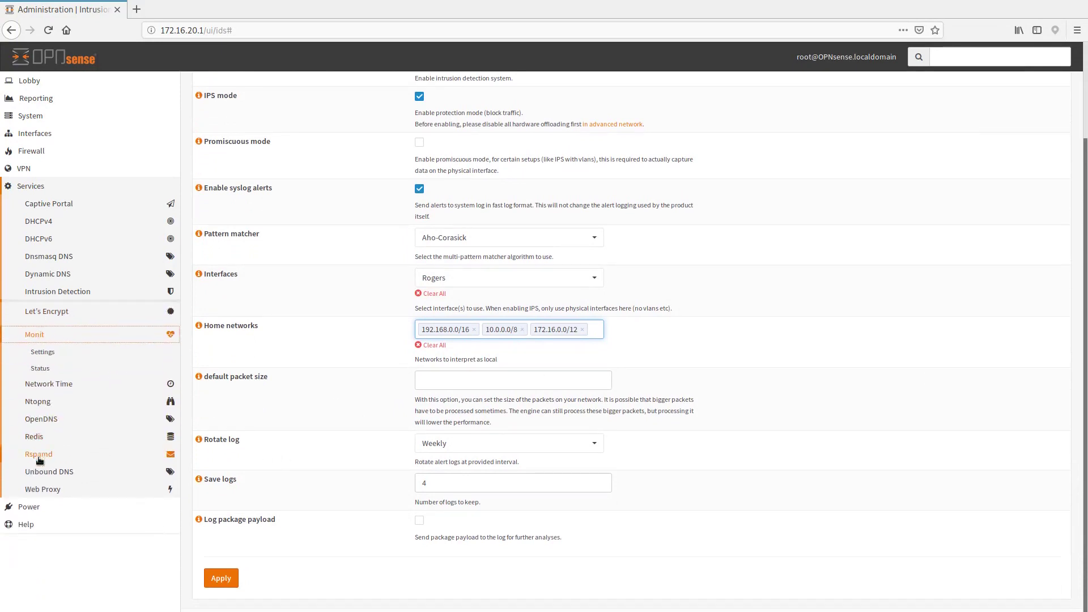
pyautogui.click(42, 344)
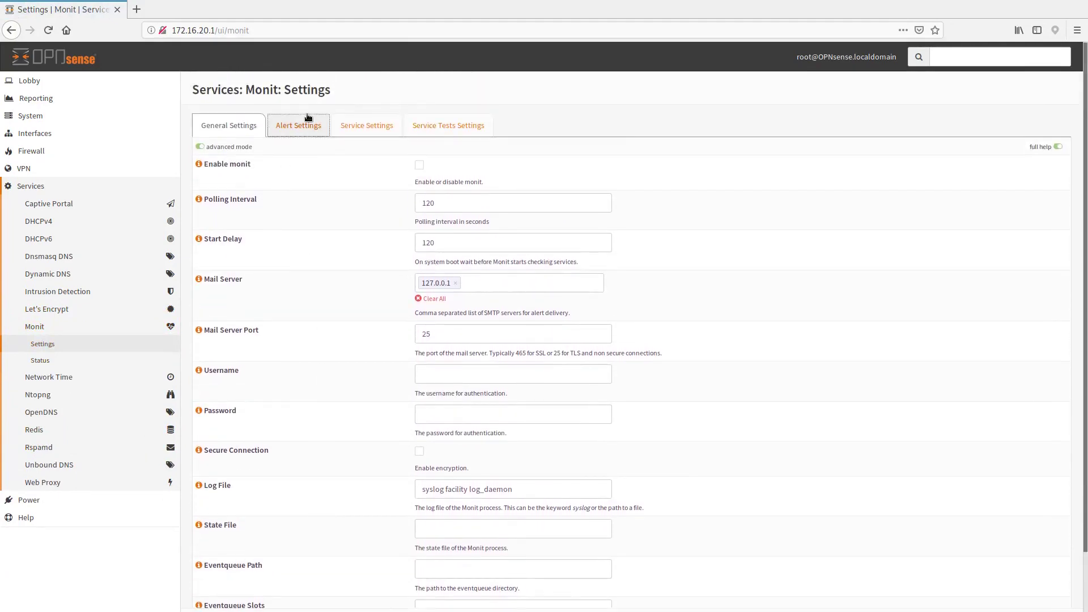
# Step: On Alert Settings, preview a new alert's Events list and close it unsaved, then open Ntopng
pyautogui.click(307, 117)
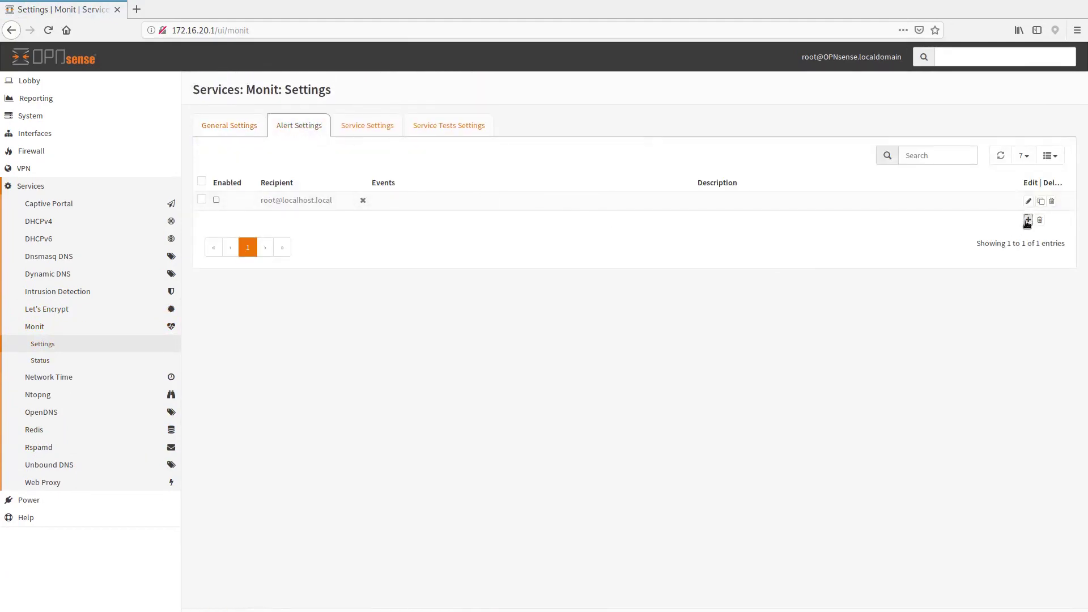
pyautogui.click(1028, 220)
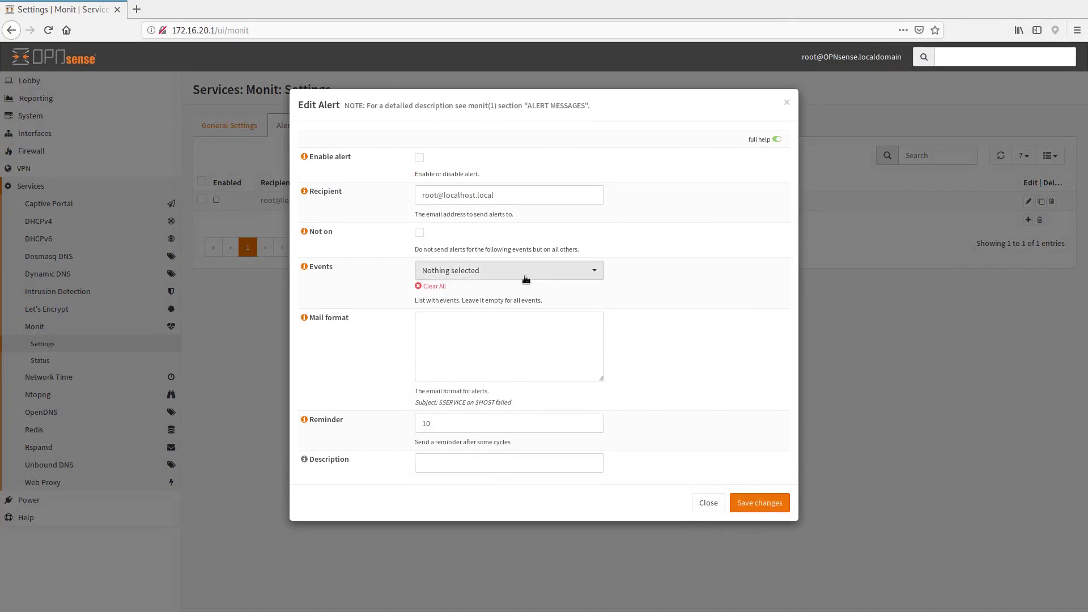
pyautogui.click(542, 275)
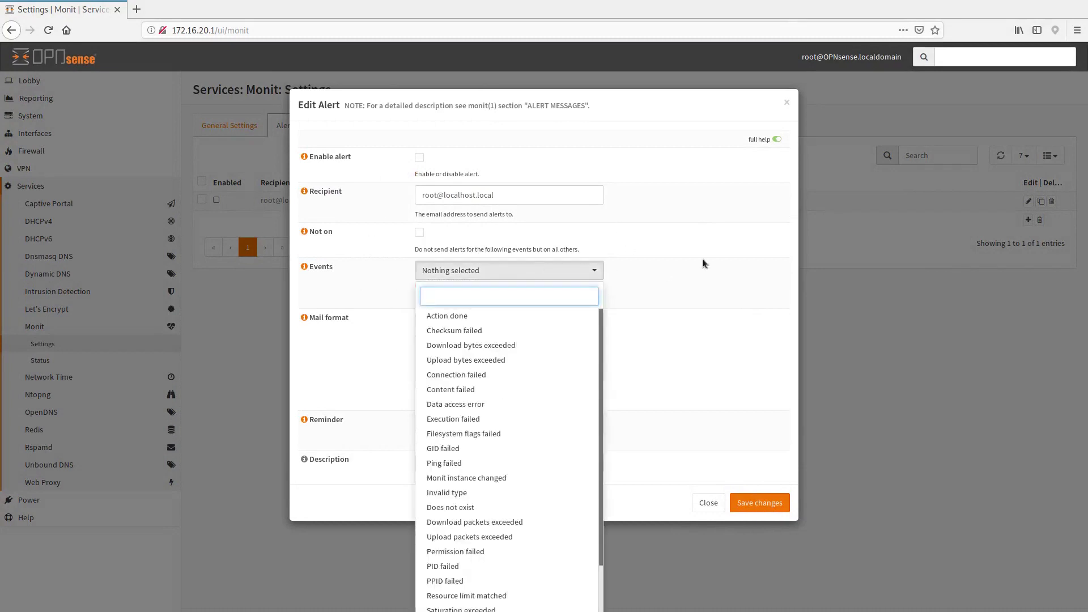
pyautogui.click(767, 355)
pyautogui.click(708, 503)
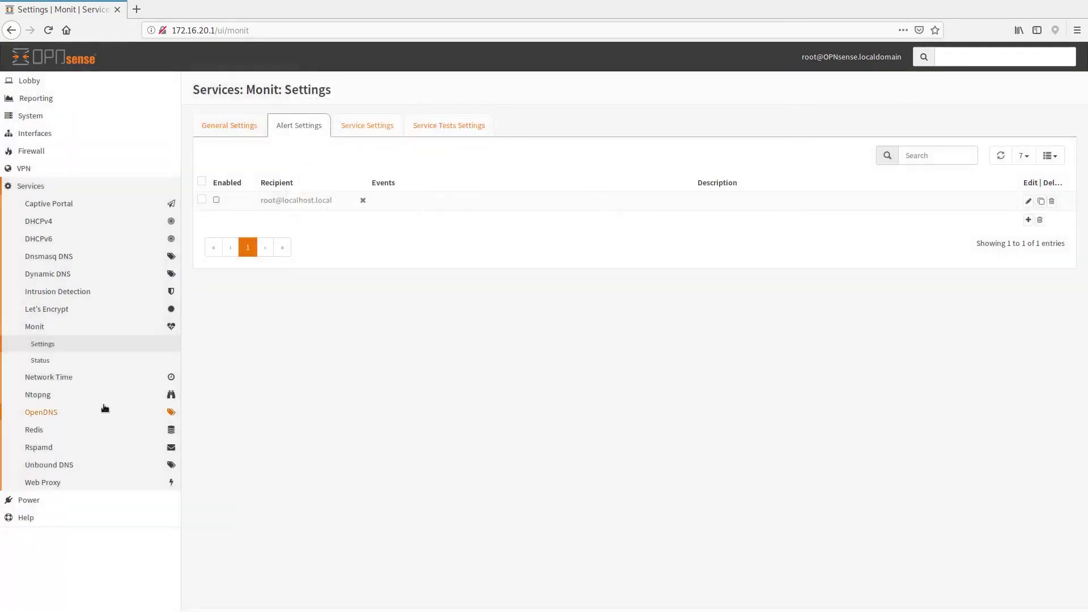
pyautogui.click(47, 397)
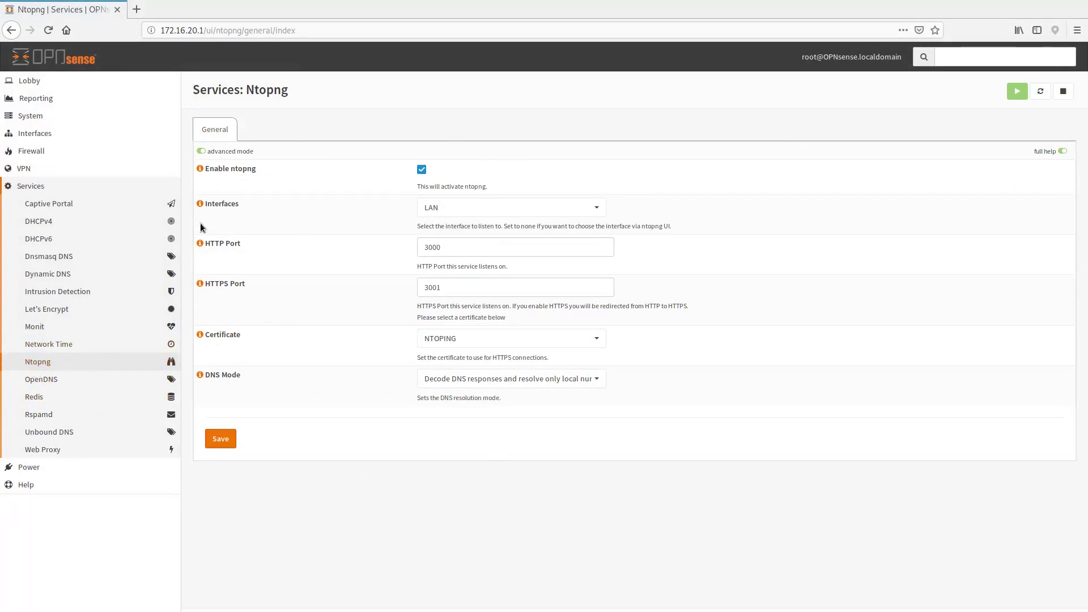
# Step: Visit OpenDNS, Redis, Rspamd, Unbound DNS General, then Web Proxy Administration and Log File
pyautogui.click(46, 380)
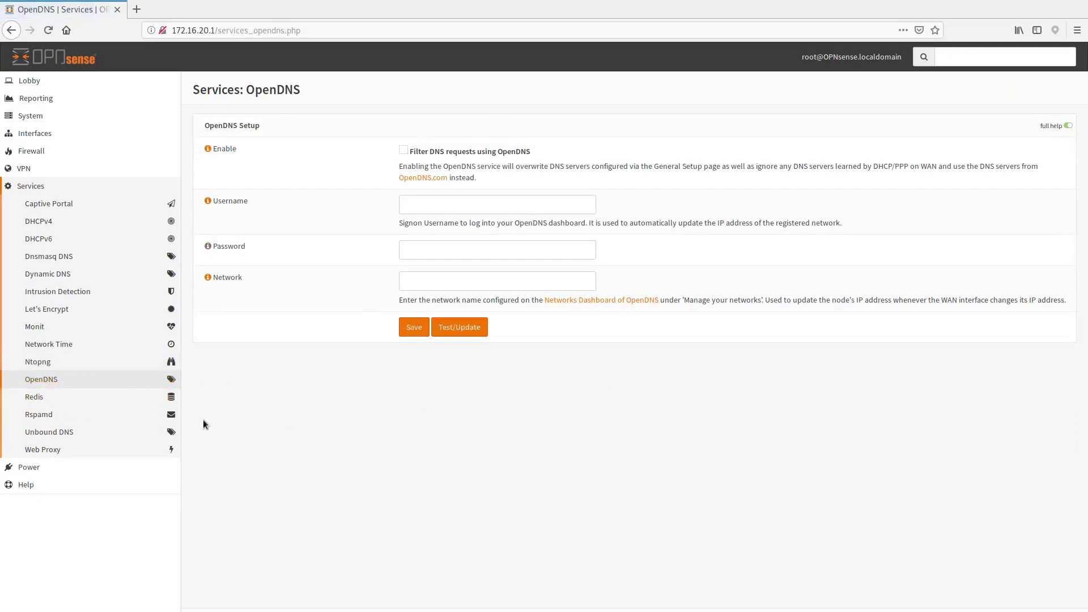
pyautogui.click(62, 401)
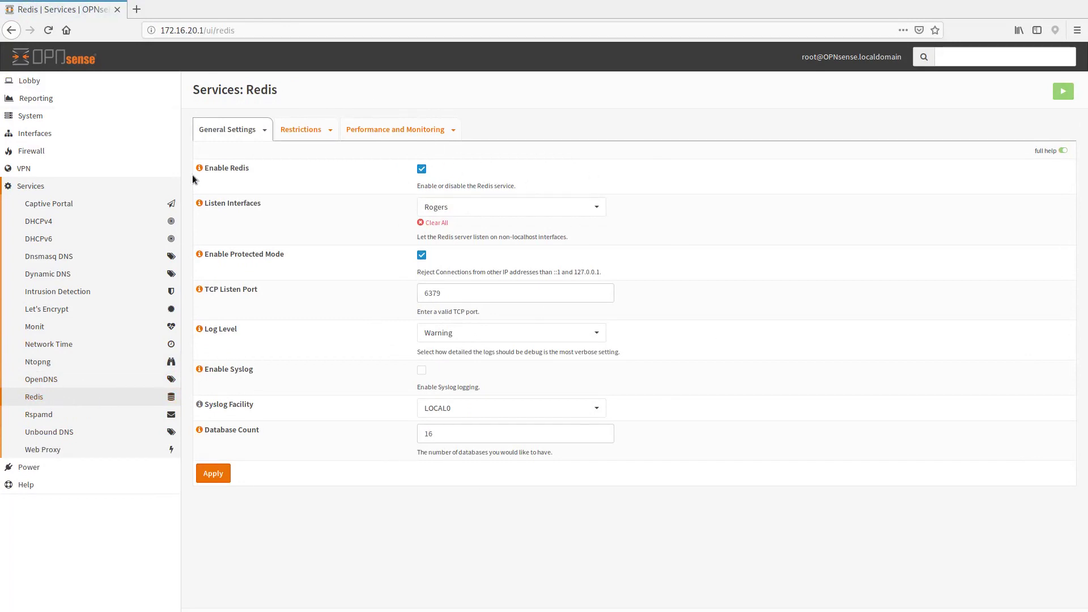
pyautogui.click(54, 419)
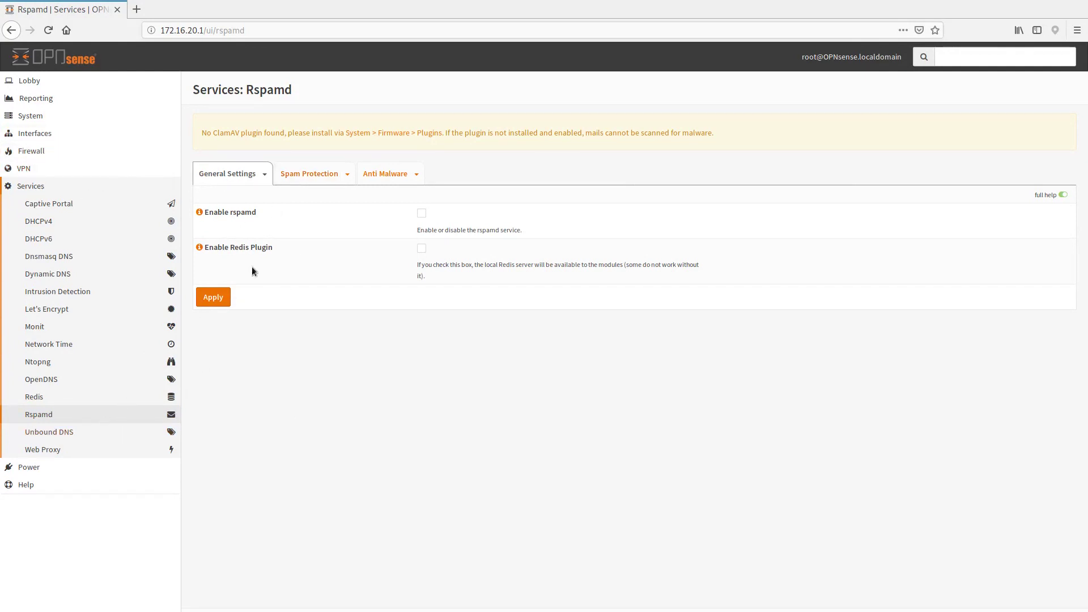
pyautogui.click(67, 438)
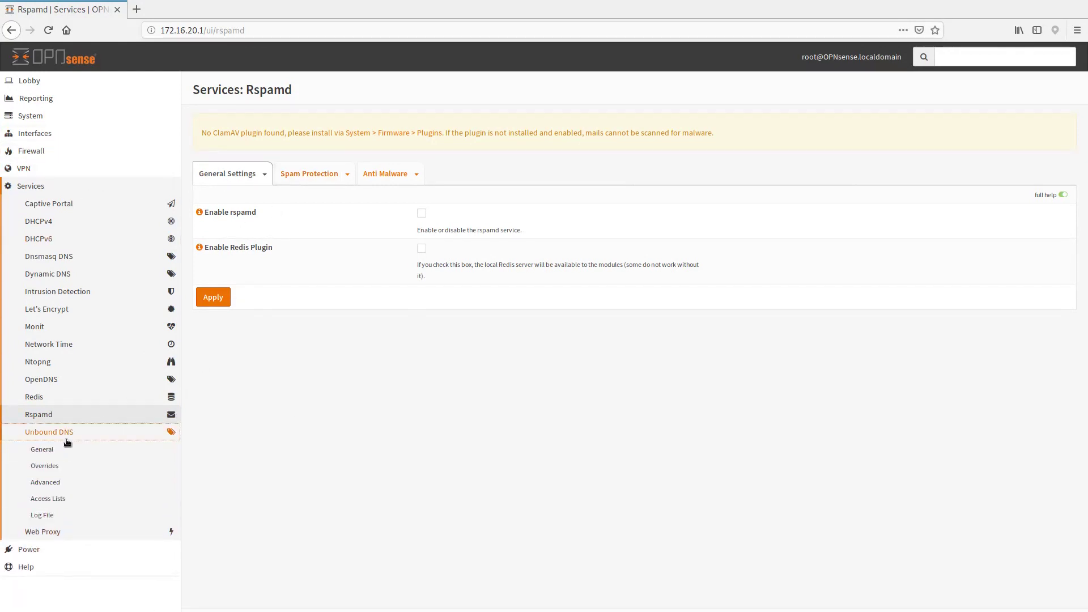
pyautogui.click(59, 450)
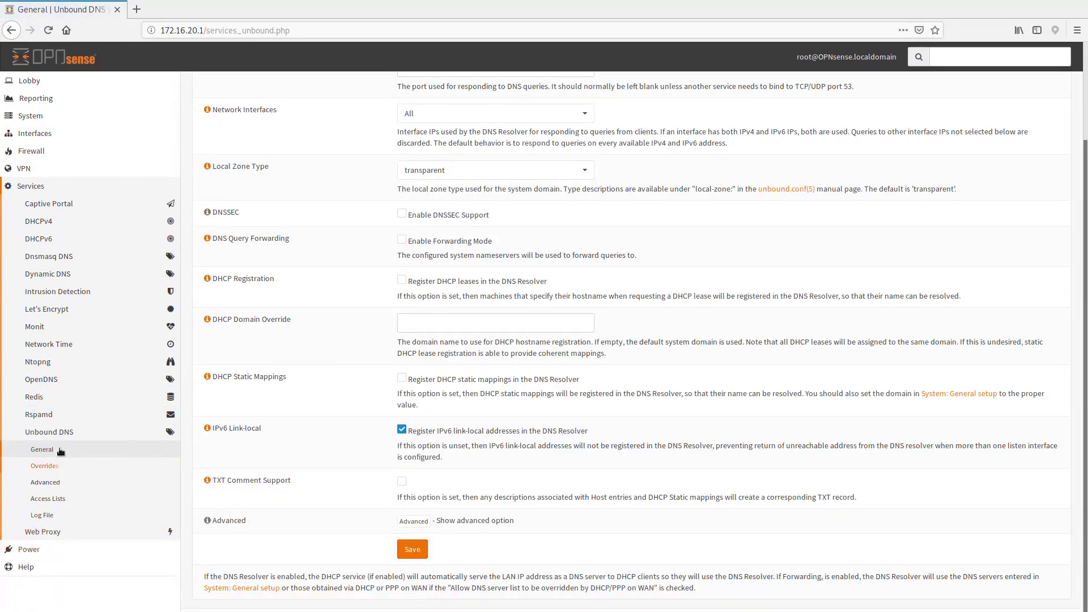
pyautogui.click(57, 533)
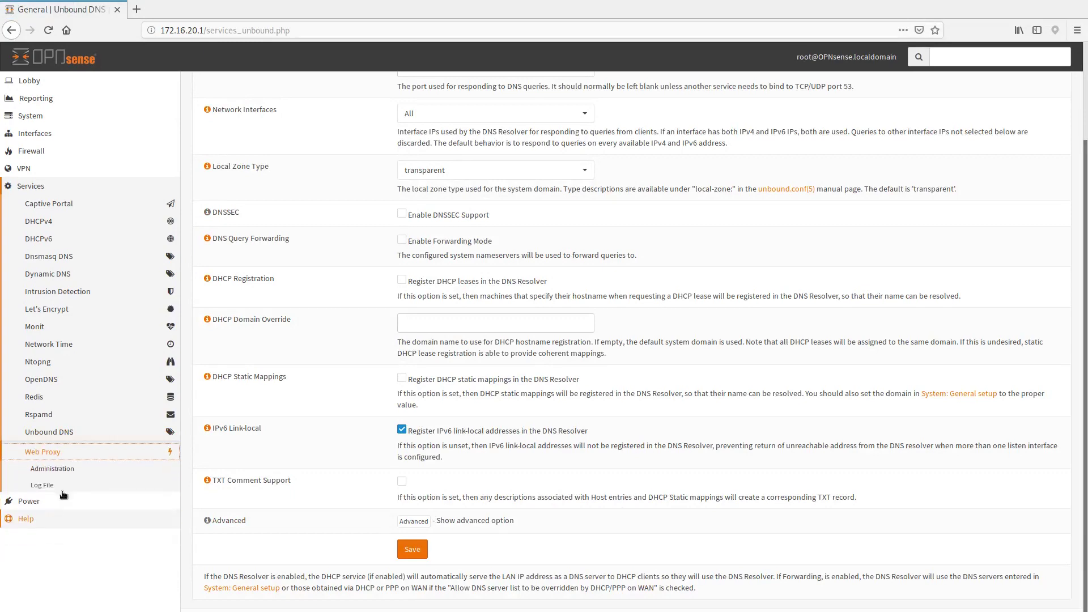
pyautogui.click(63, 470)
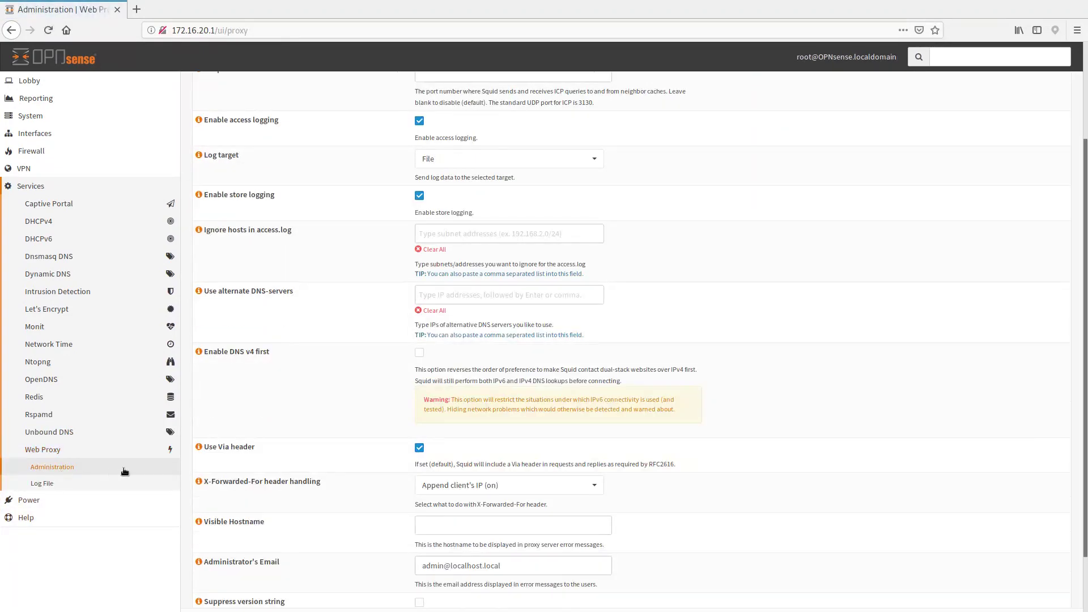
pyautogui.click(54, 485)
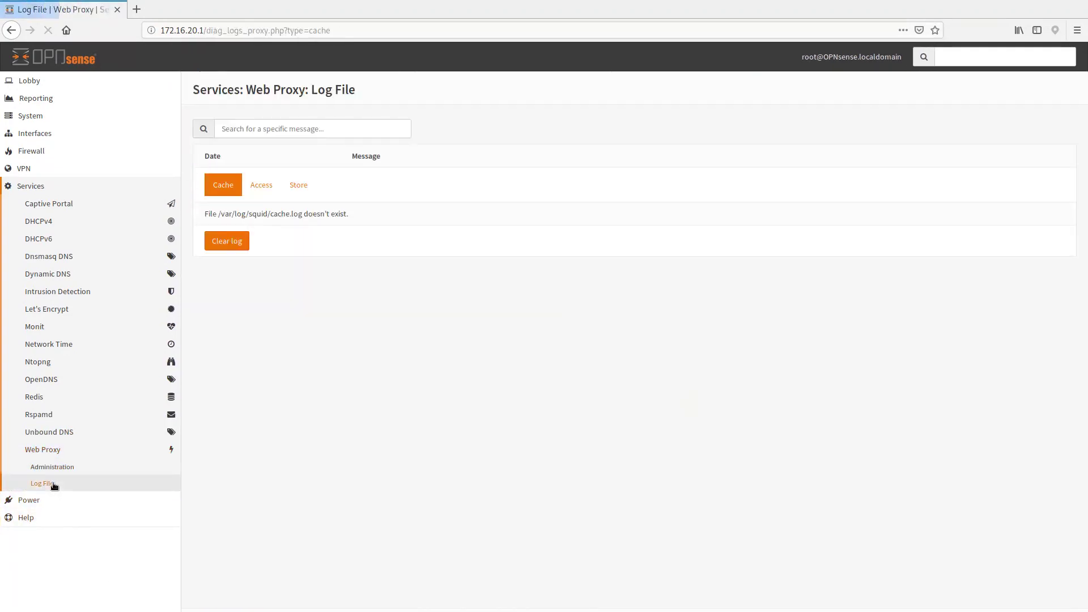
pyautogui.click(29, 504)
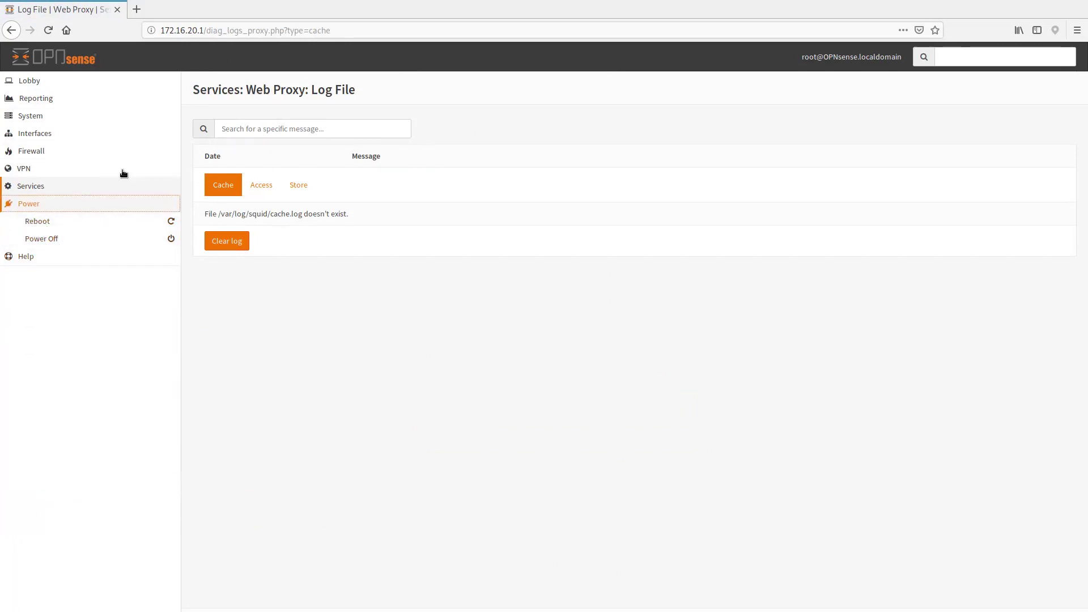
pyautogui.click(55, 80)
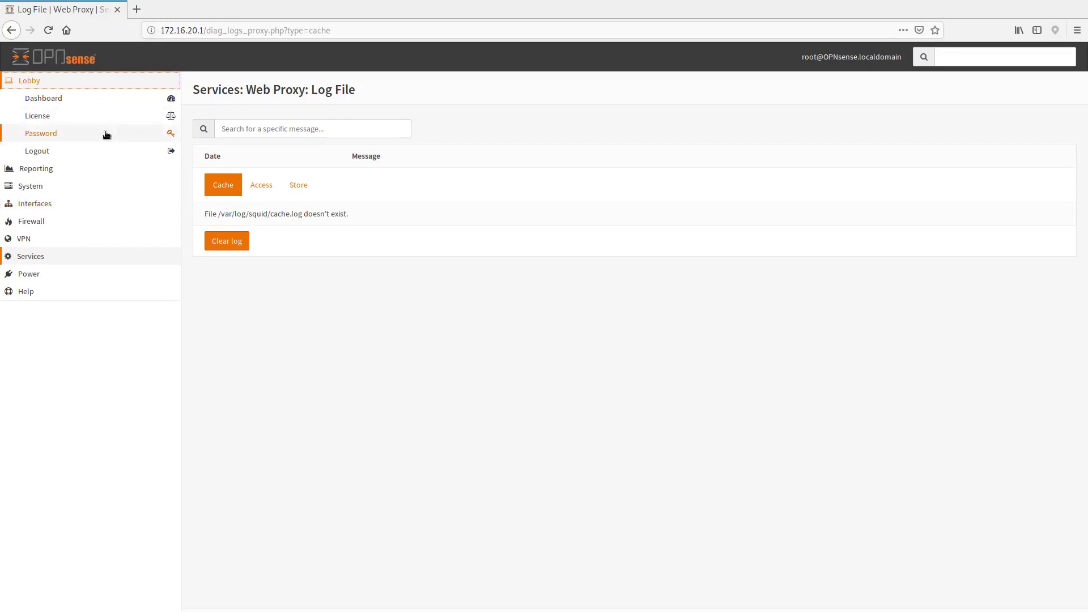
pyautogui.click(54, 86)
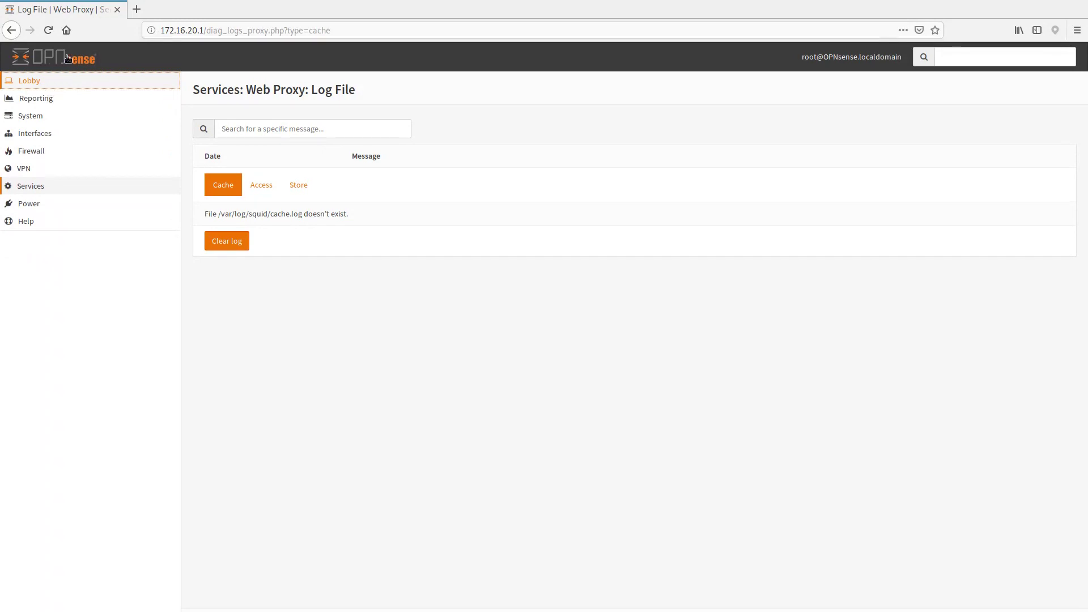
pyautogui.click(43, 105)
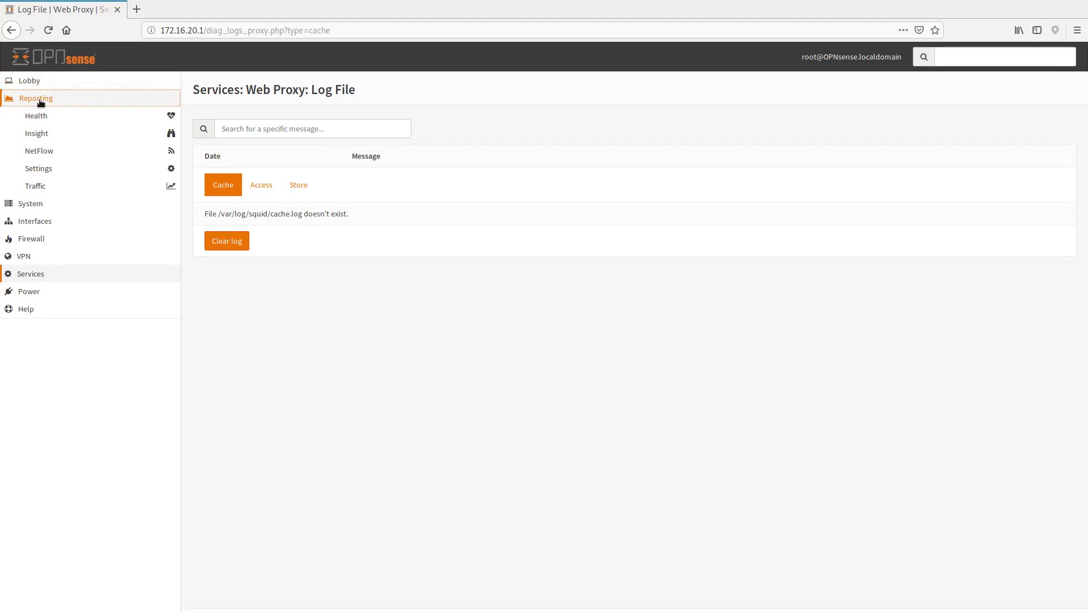
pyautogui.click(34, 258)
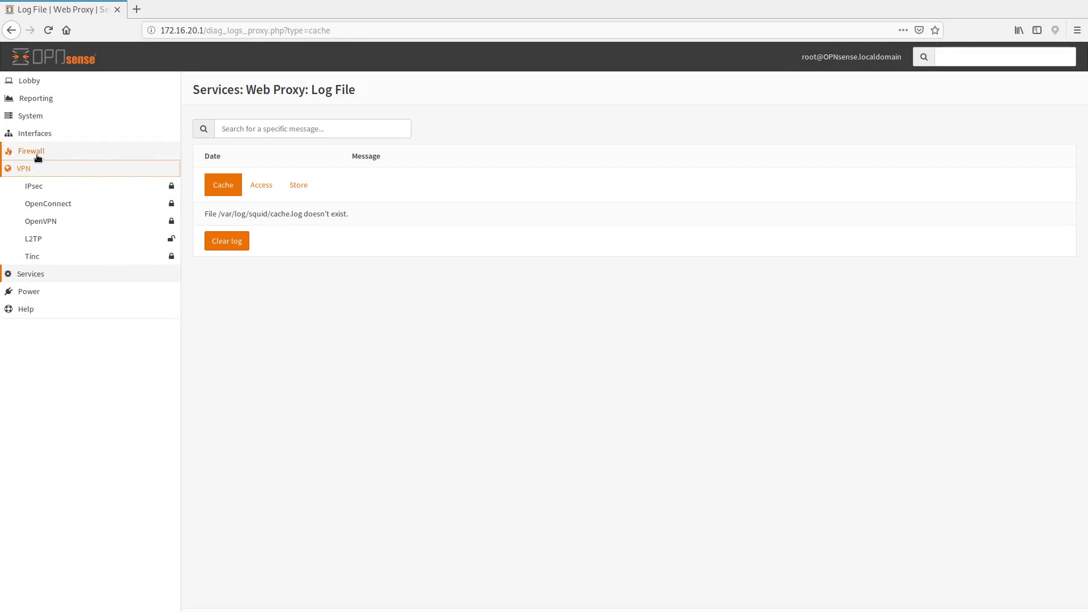
pyautogui.click(35, 153)
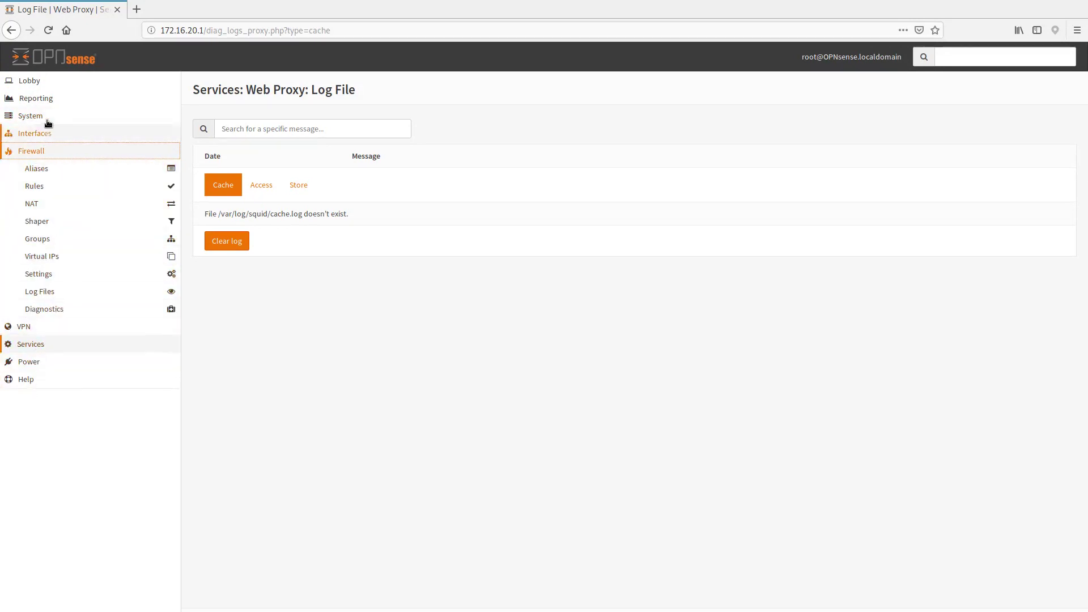
pyautogui.click(48, 101)
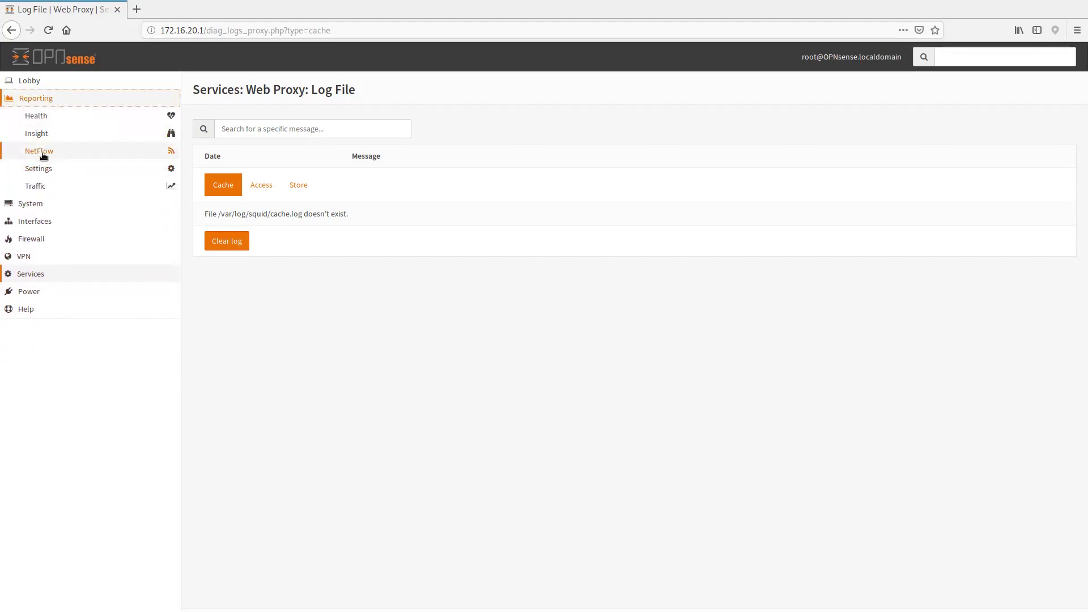